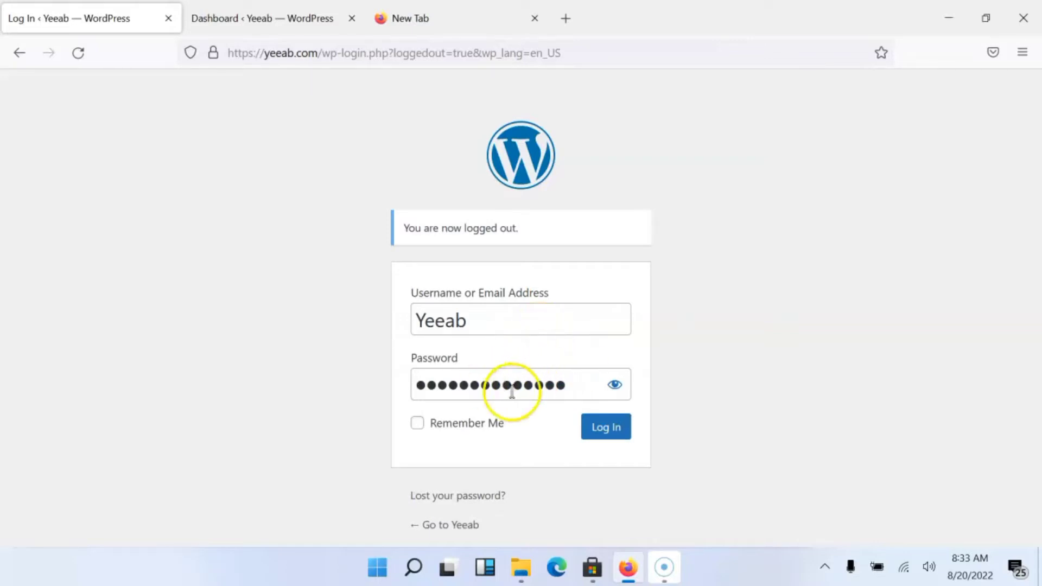
Log in to the WordPress admin with the filled-in credentials and open the page for adding new plugins
{"action": "left_click", "coordinate": [624, 442]}
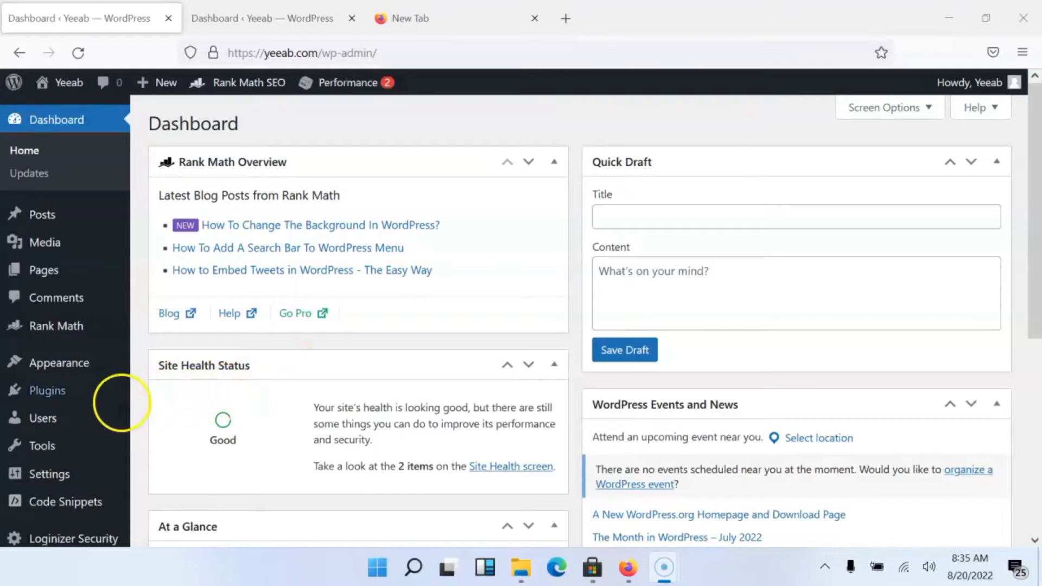
{"action": "mouse_move", "coordinate": [54, 391]}
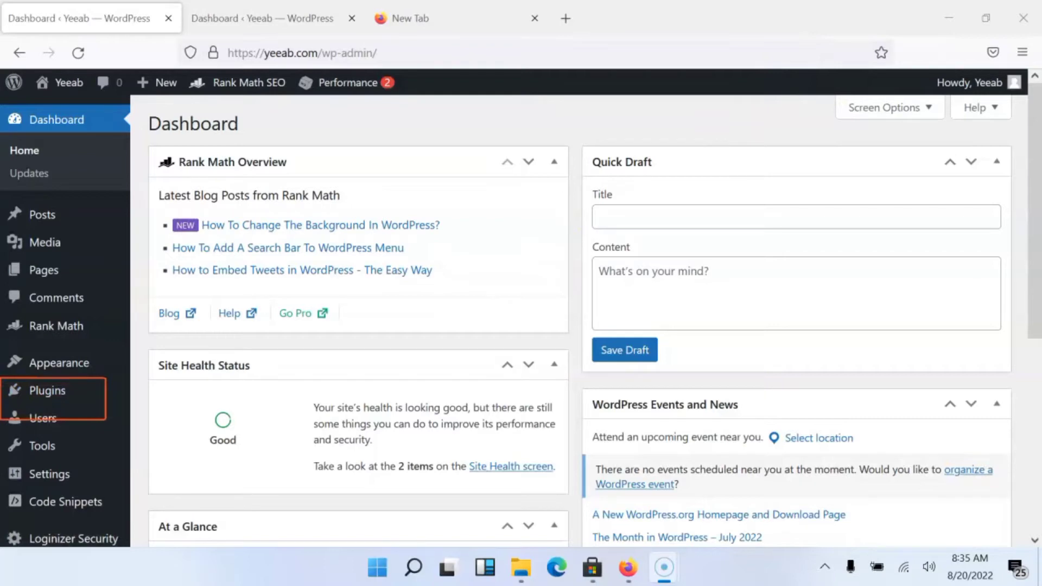
{"action": "mouse_move", "coordinate": [14, 391]}
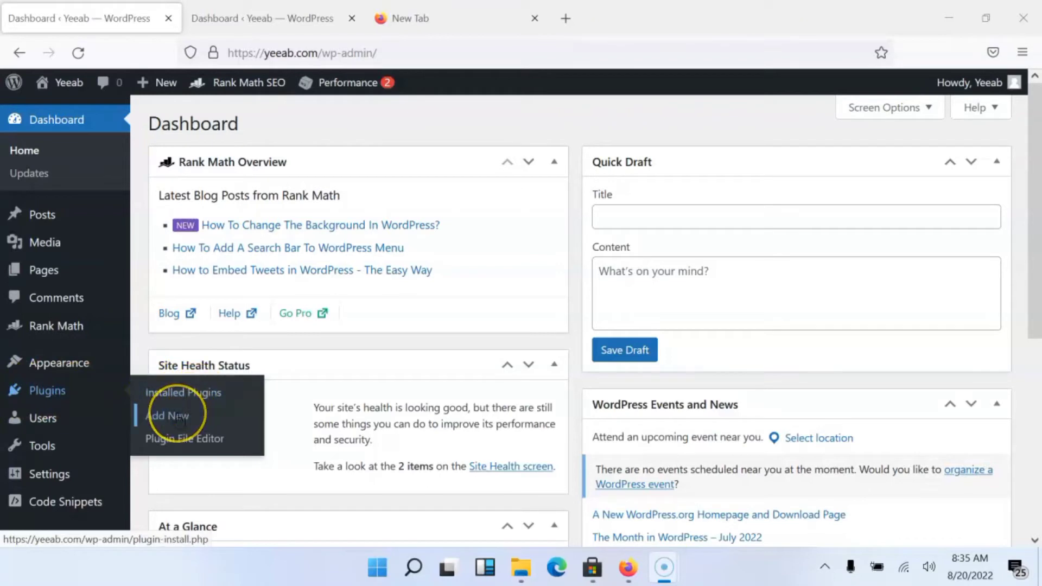
{"action": "left_click", "coordinate": [179, 416]}
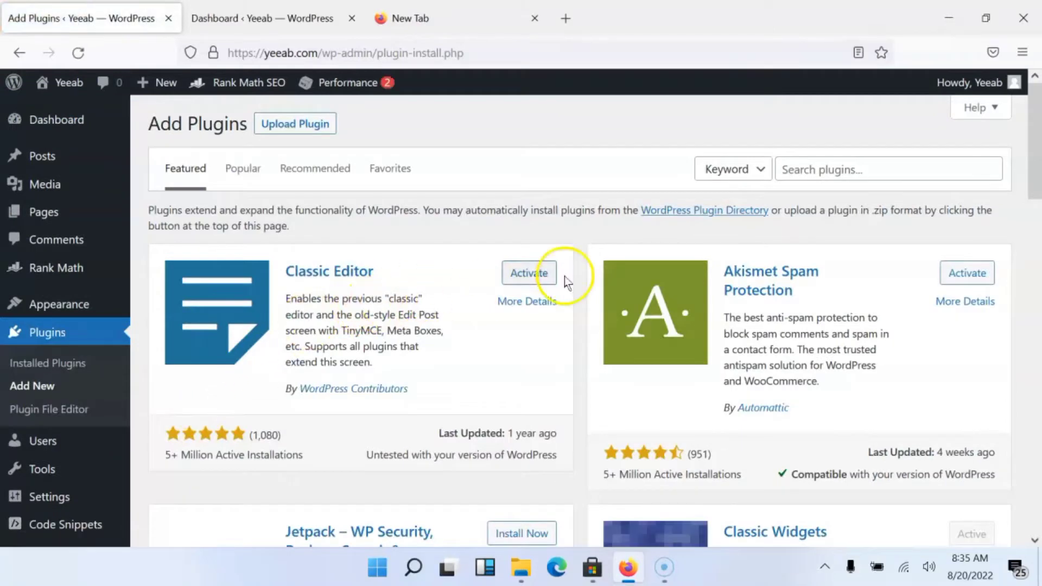
Search the plugin directory for "classic editor"
{"action": "left_click", "coordinate": [857, 171]}
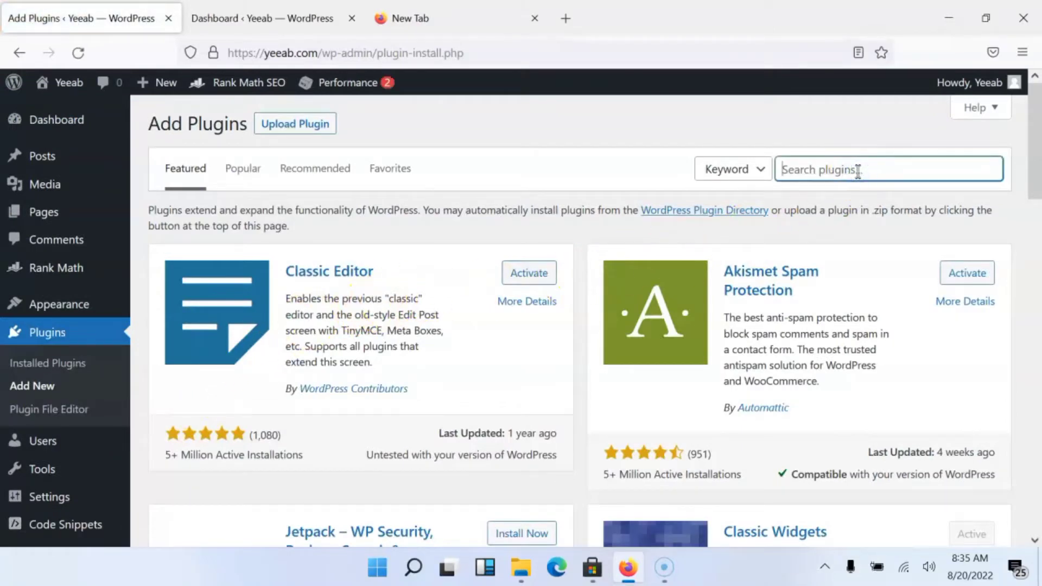
{"action": "type", "text": "classic editor"}
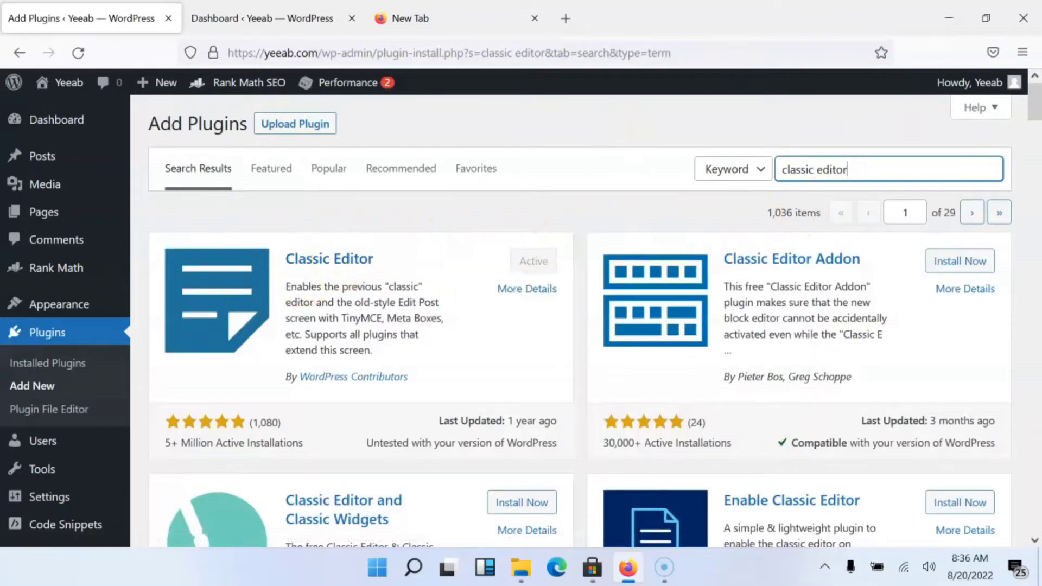
{"action": "left_click", "coordinate": [663, 567]}
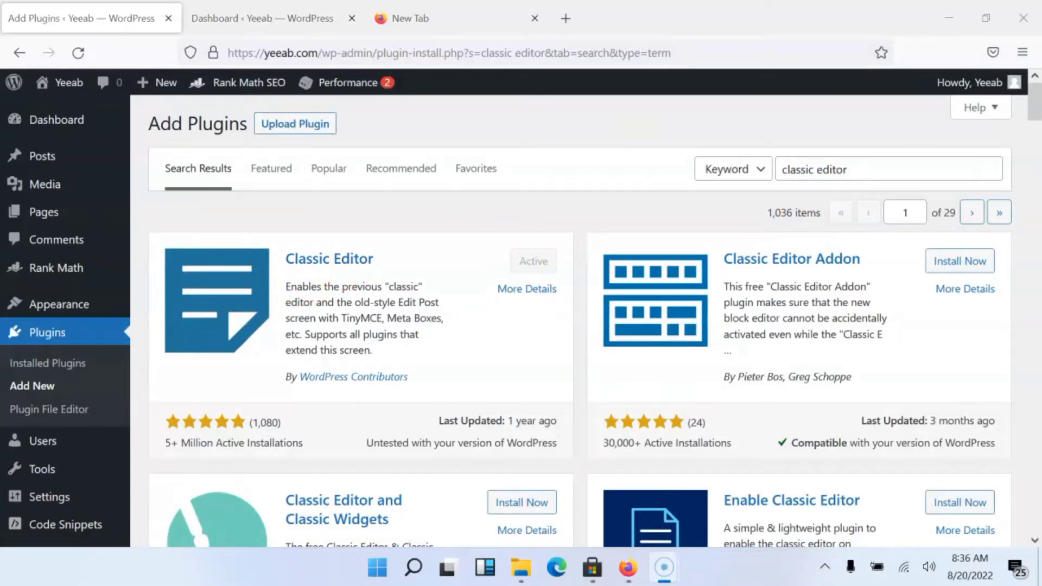
{"action": "mouse_move", "coordinate": [143, 224]}
{"action": "left_mouse_down"}
{"action": "mouse_move", "coordinate": [534, 444]}
{"action": "mouse_move", "coordinate": [591, 466]}
{"action": "mouse_move", "coordinate": [581, 463]}
{"action": "left_mouse_up"}
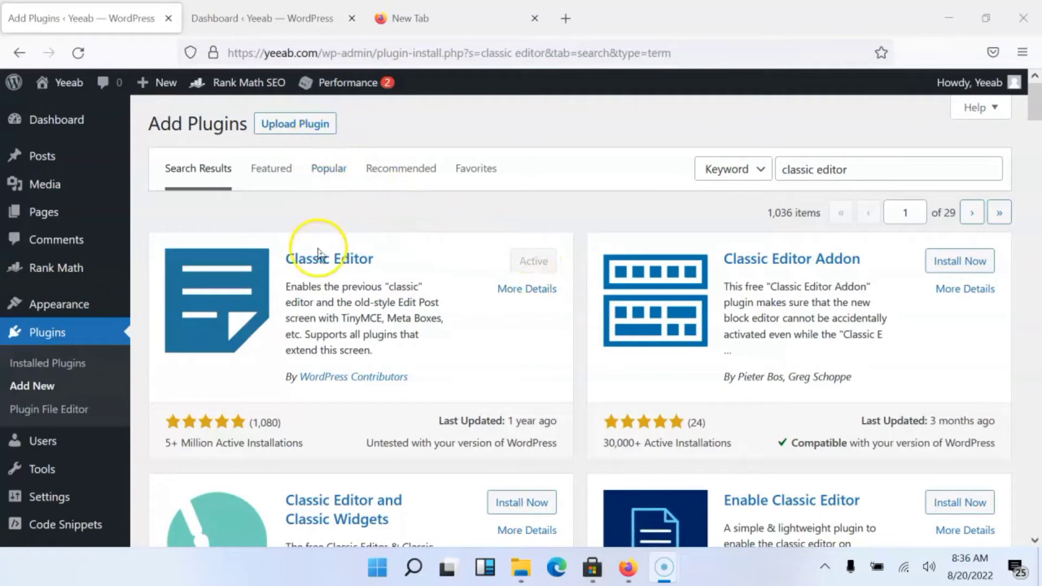
{"action": "scroll", "coordinate": [391, 339], "scroll_direction": "down", "scroll_amount": 3}
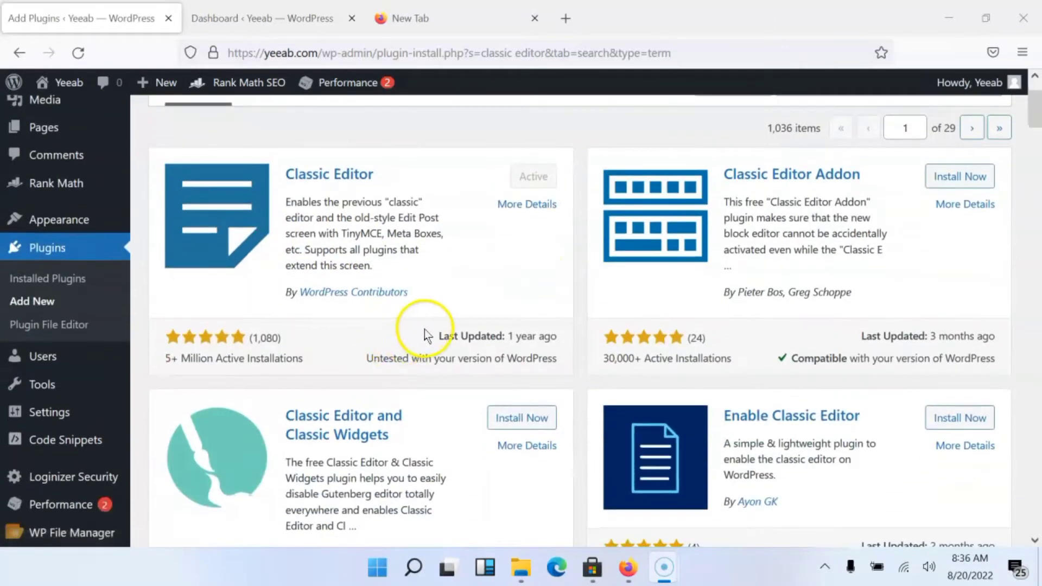
Activate the Classic Editor plugin from the list of installed plugins
{"action": "left_click", "coordinate": [43, 278]}
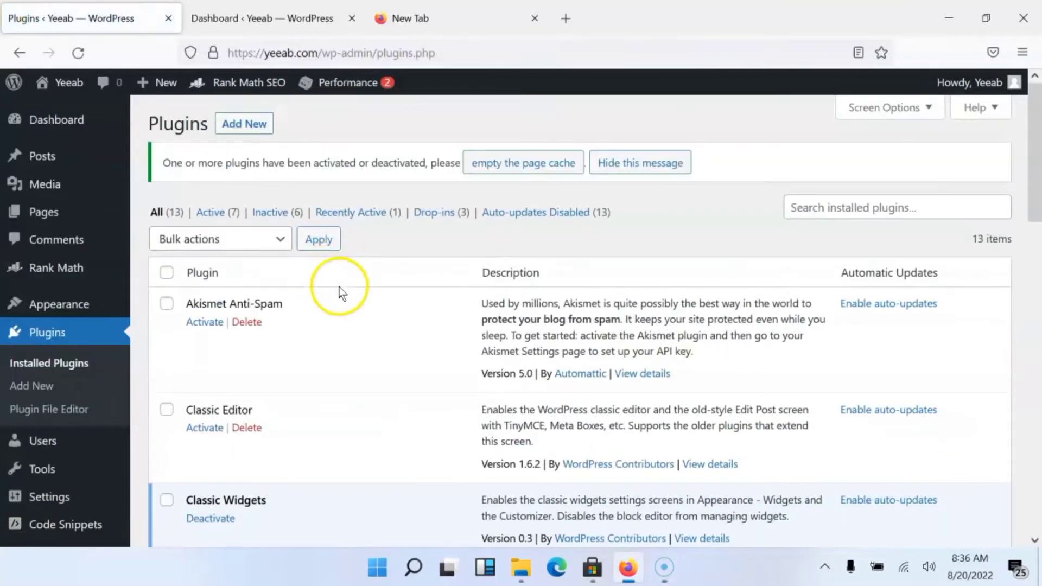
{"action": "scroll", "coordinate": [331, 299], "scroll_direction": "down", "scroll_amount": 5}
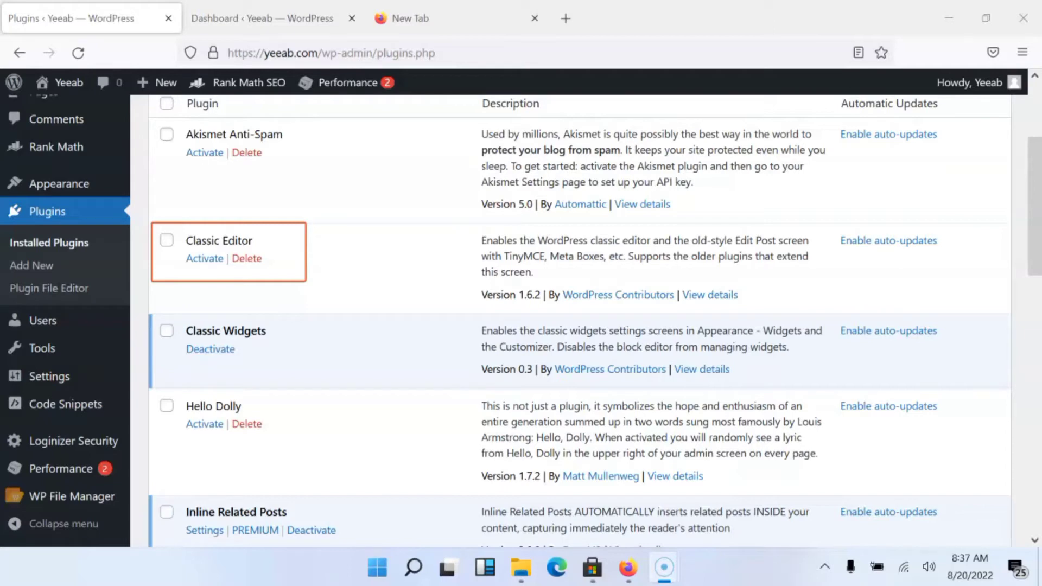
{"action": "left_click", "coordinate": [211, 262]}
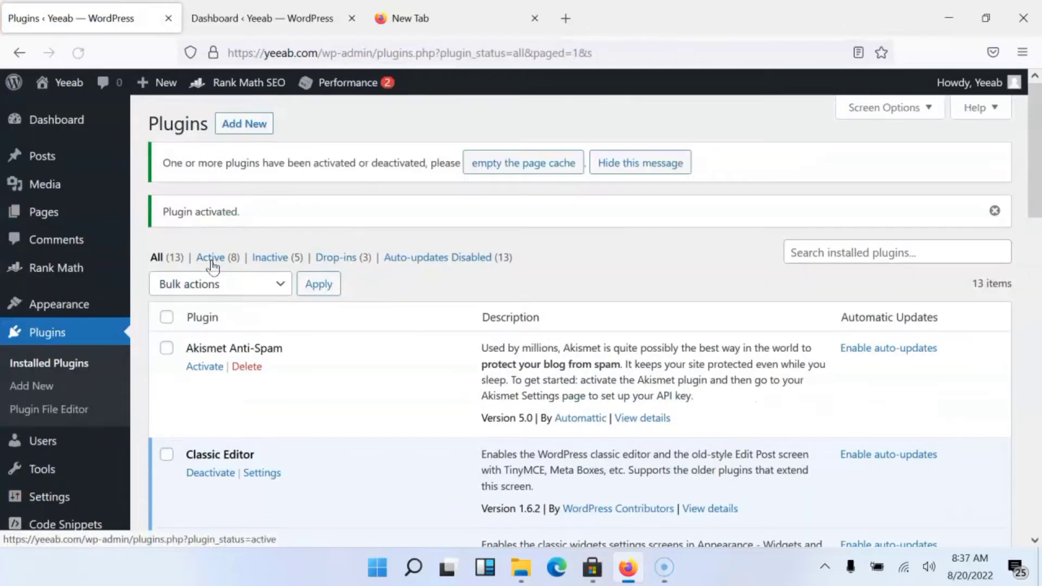
{"action": "left_click", "coordinate": [222, 259]}
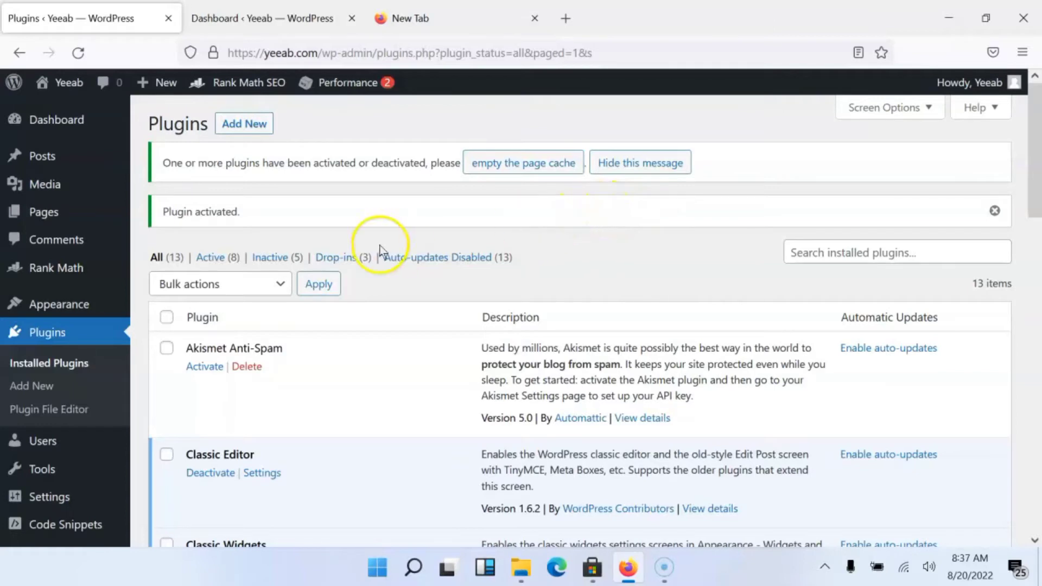
Create a new post titled "How to create a blog Post"
{"action": "mouse_move", "coordinate": [68, 162]}
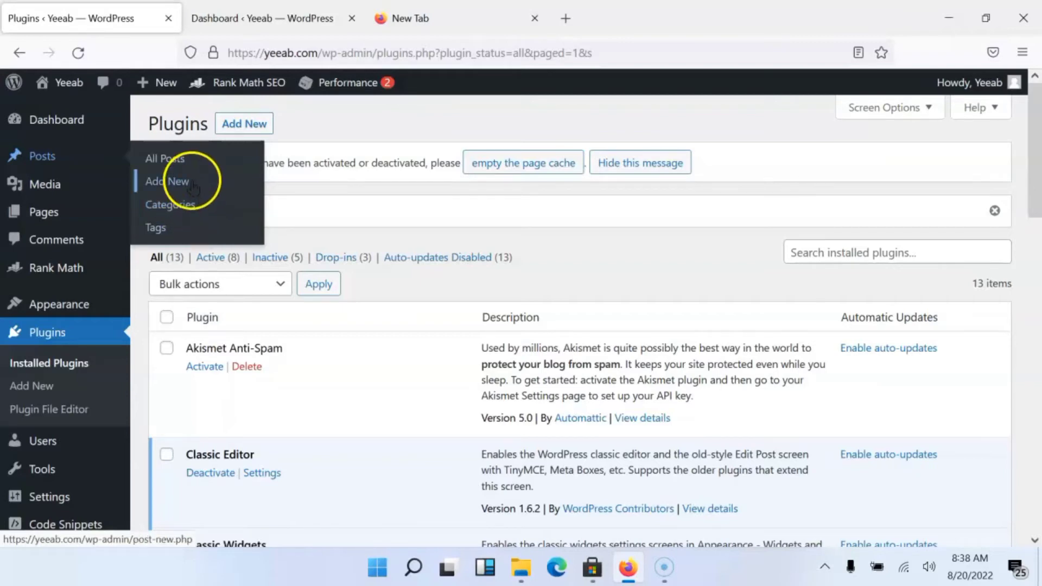
{"action": "left_click", "coordinate": [193, 187]}
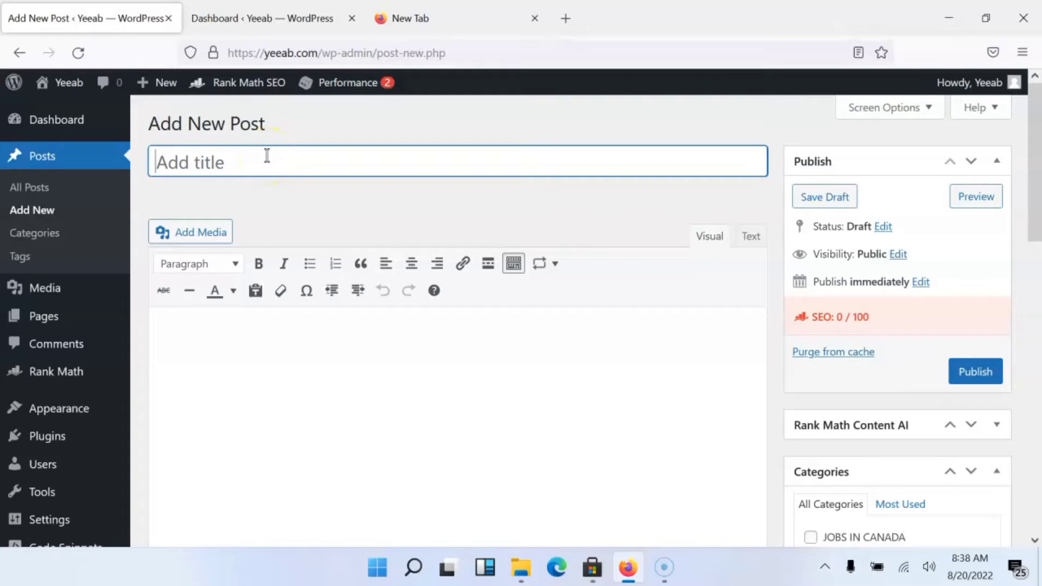
{"action": "type", "text": "How t"}
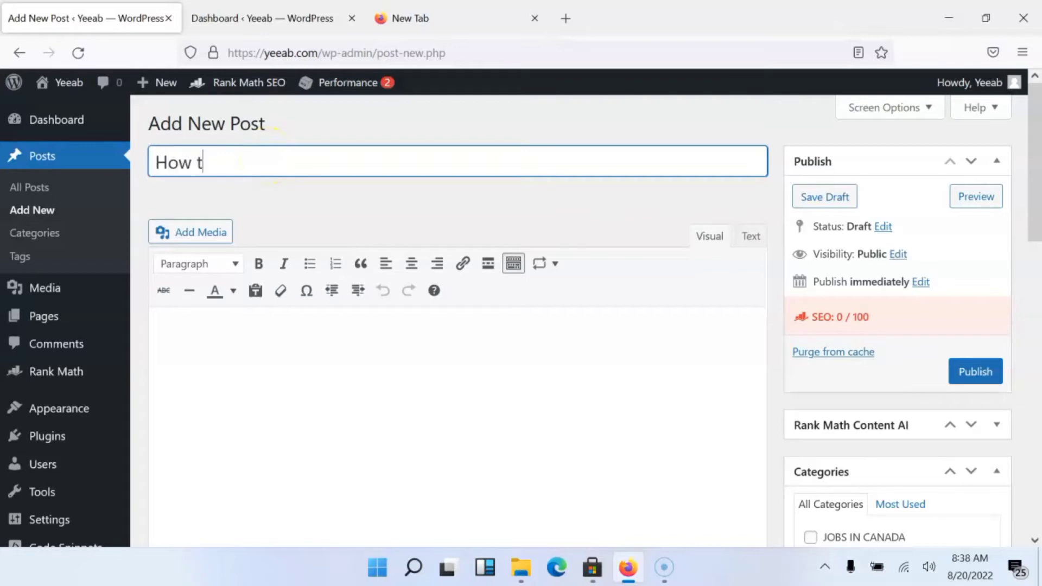
{"action": "type", "text": "o create a "}
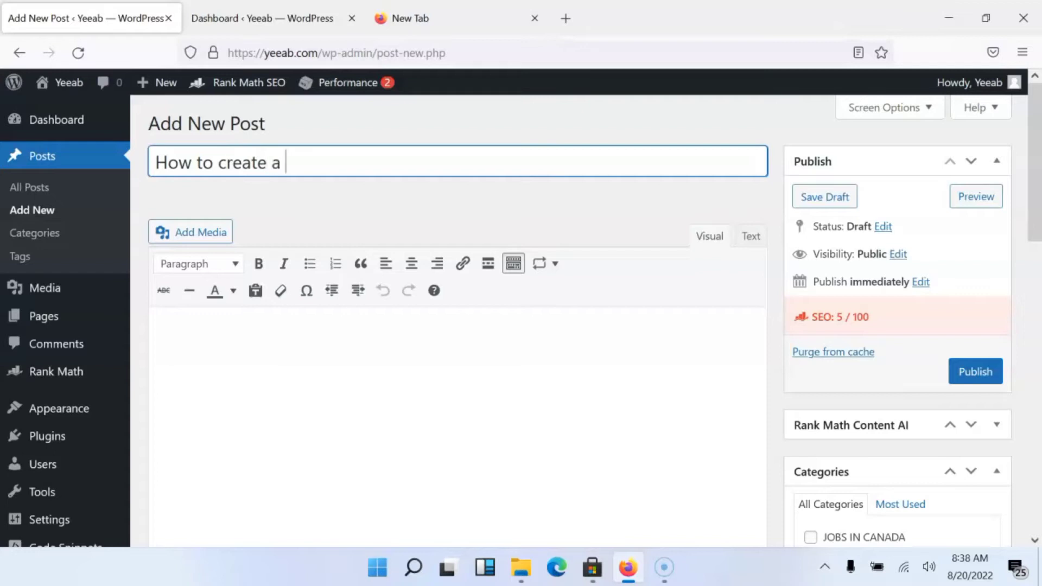
{"action": "type", "text": "blog Pos"}
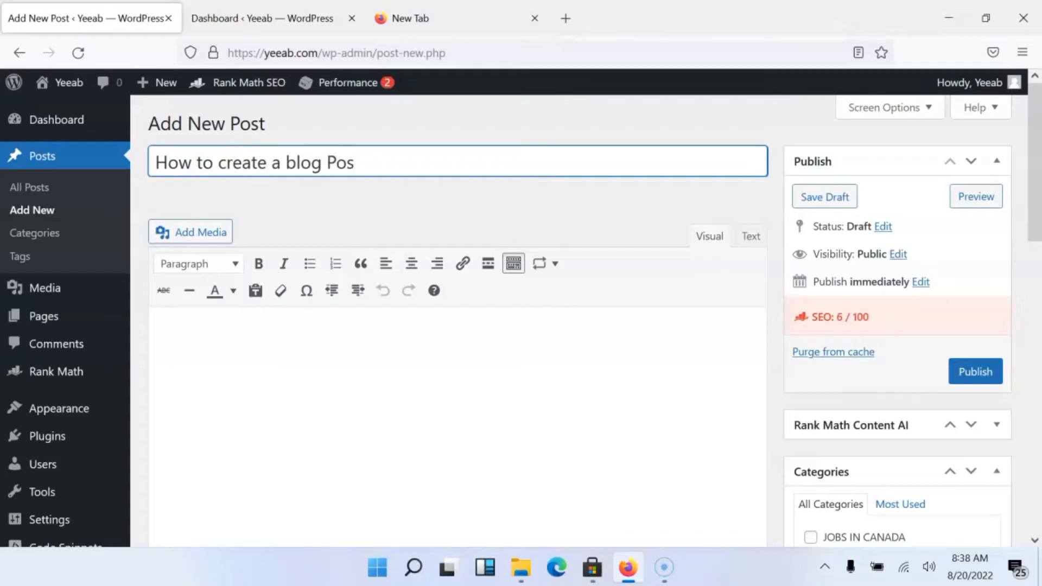
{"action": "type", "text": "t"}
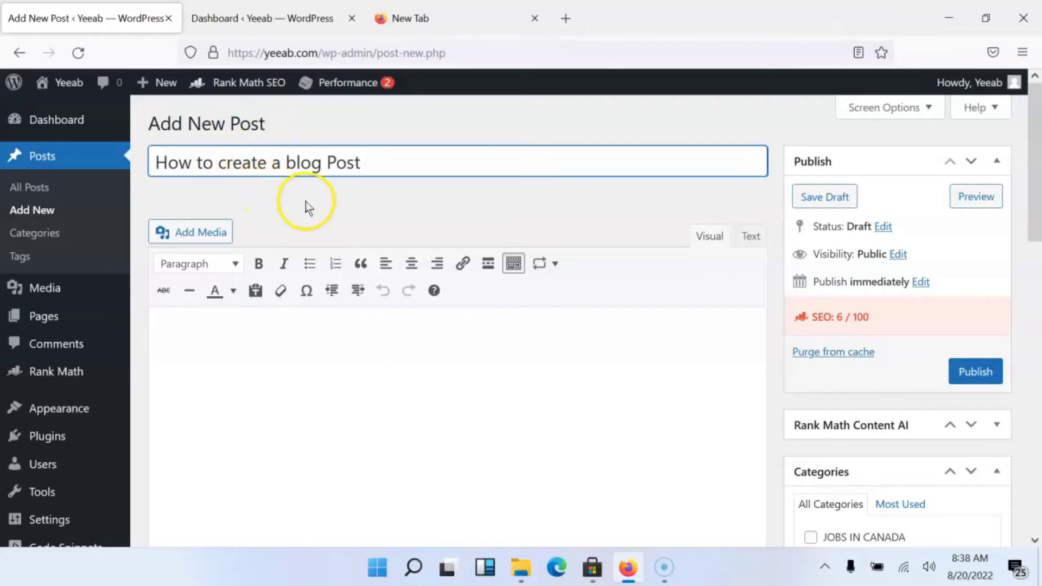
{"action": "left_click", "coordinate": [543, 230]}
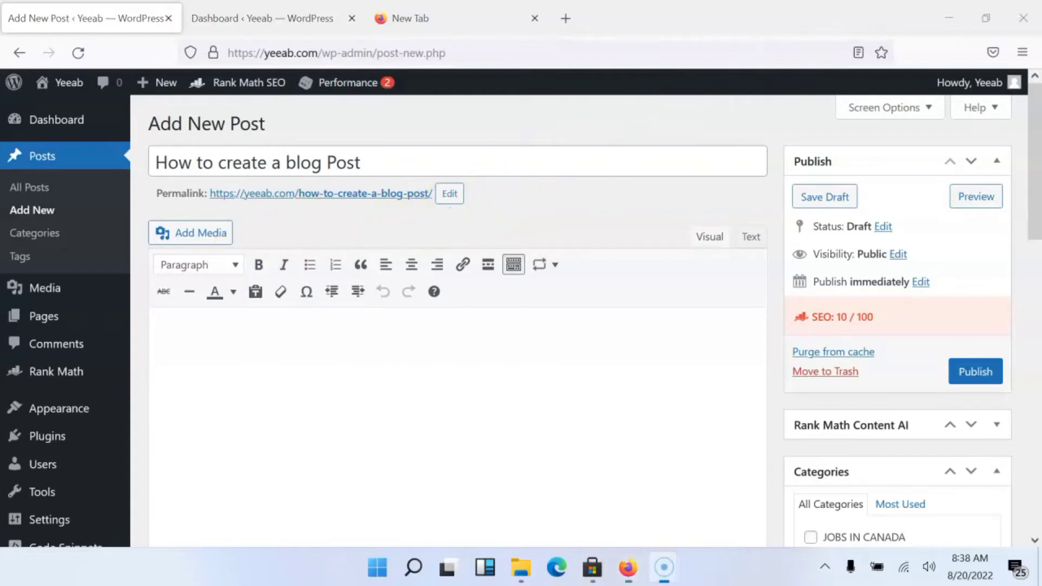
Write "blogspot is just to keep users entertained" as the first paragraph of the post body
{"action": "left_click_drag", "start_coordinate": [145, 237], "coordinate": [255, 283]}
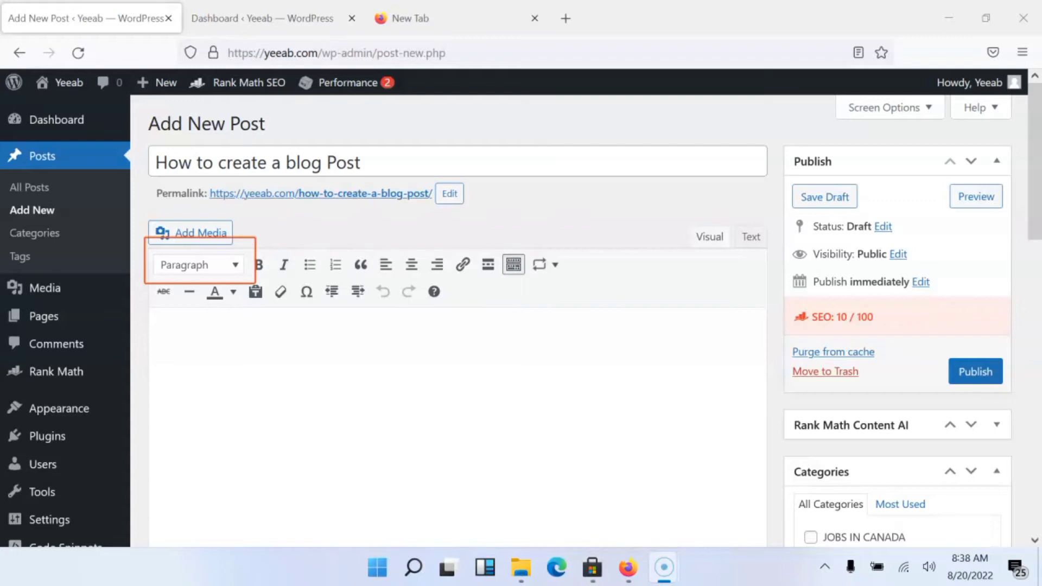
{"action": "left_click", "coordinate": [216, 348]}
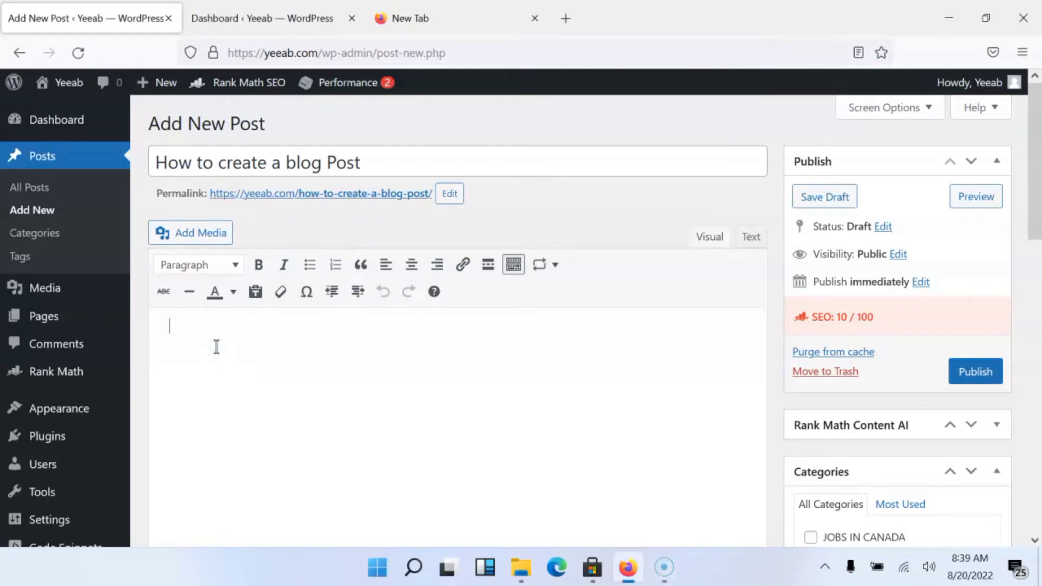
{"action": "type", "text": "blogspot is "}
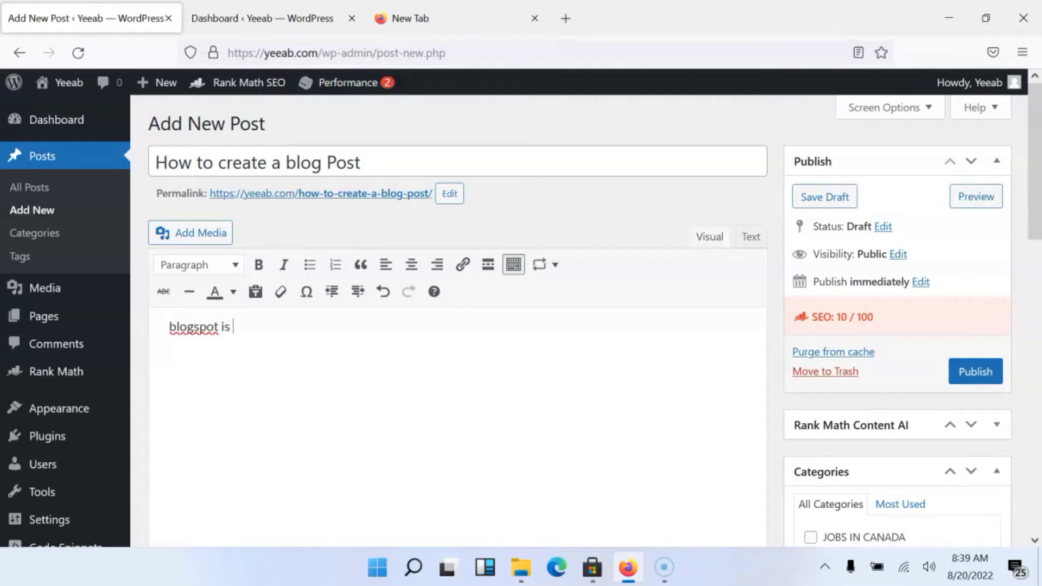
{"action": "type", "text": "just to keep user"}
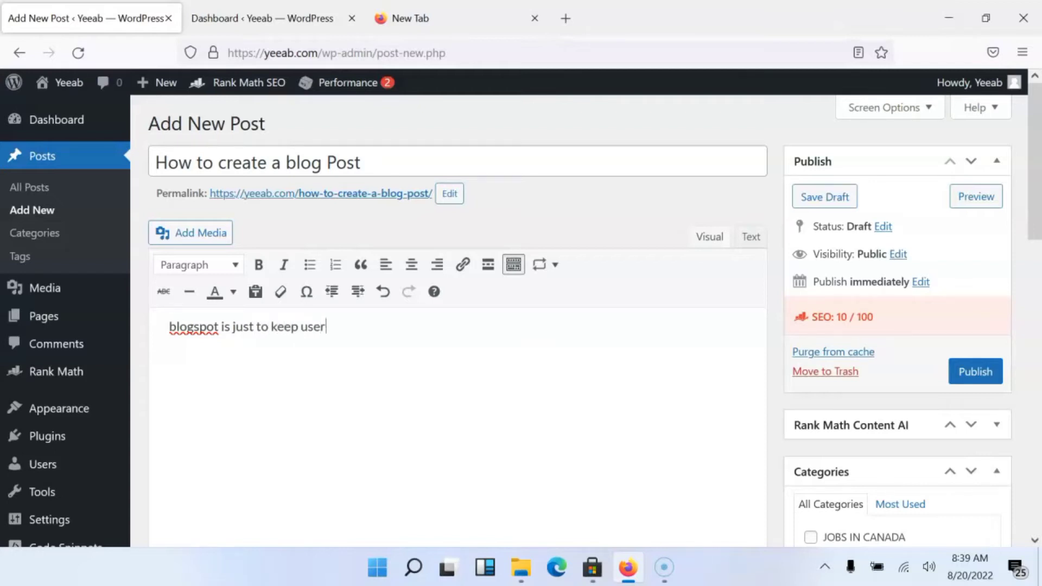
{"action": "type", "text": "s entertained"}
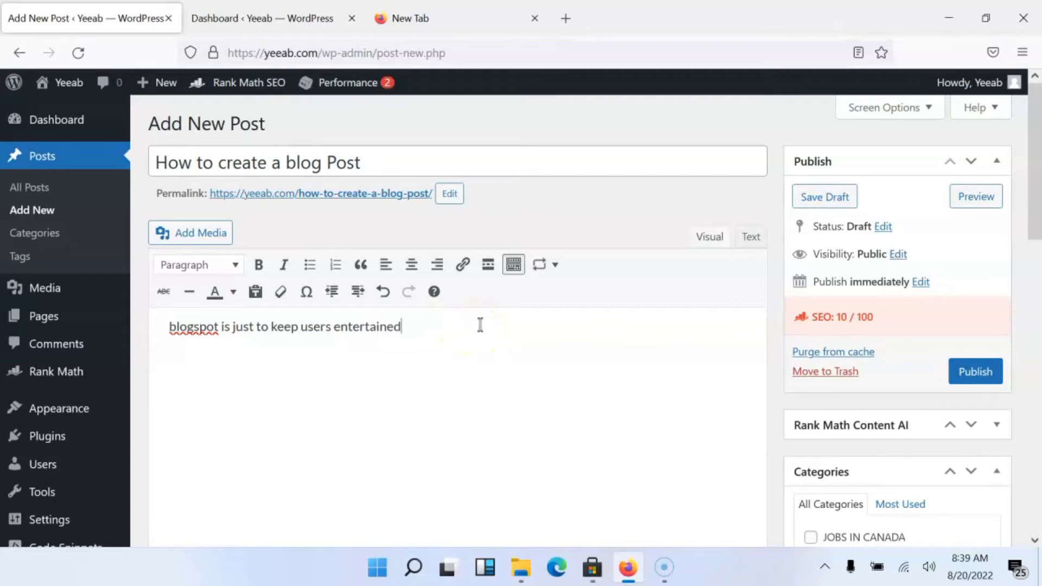
Add the line "Features of blog post" a few lines below the first paragraph
{"action": "key", "text": "Return"}
{"action": "type", "text": "f"}
{"action": "key", "text": "BackSpace"}
{"action": "type", "text": "Features of b"}
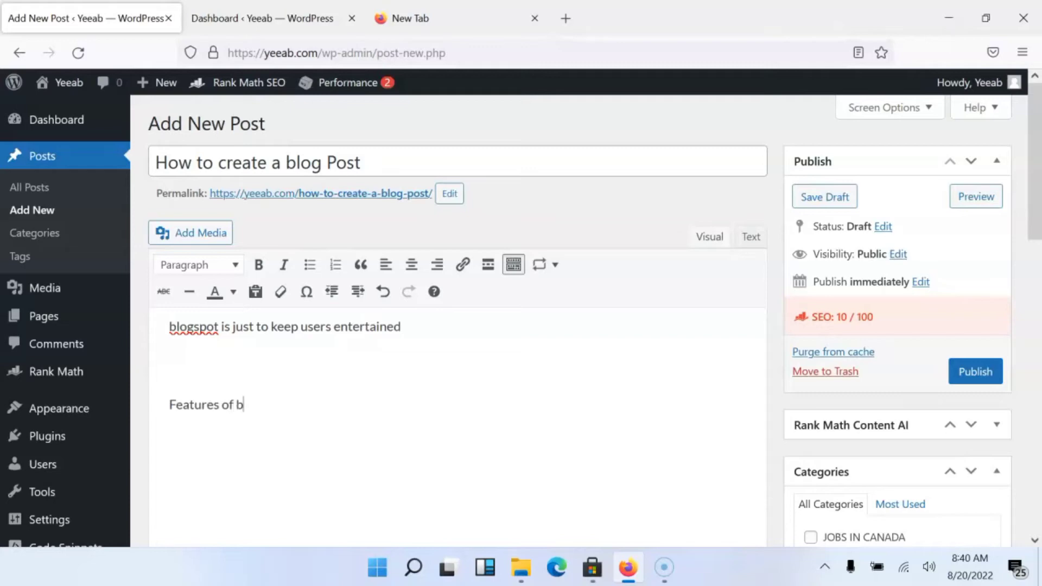
{"action": "type", "text": "log po"}
{"action": "key", "text": "BackSpace"}
{"action": "type", "text": "post"}
Format the line "Features of blog post" as Heading 2
{"action": "left_click", "coordinate": [289, 402]}
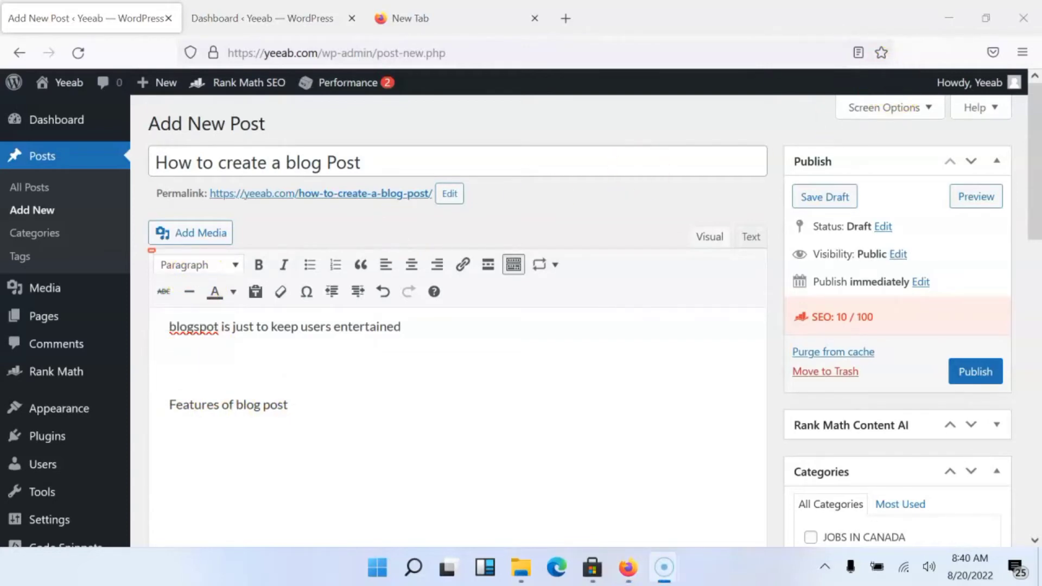
{"action": "left_click_drag", "start_coordinate": [155, 252], "coordinate": [250, 281]}
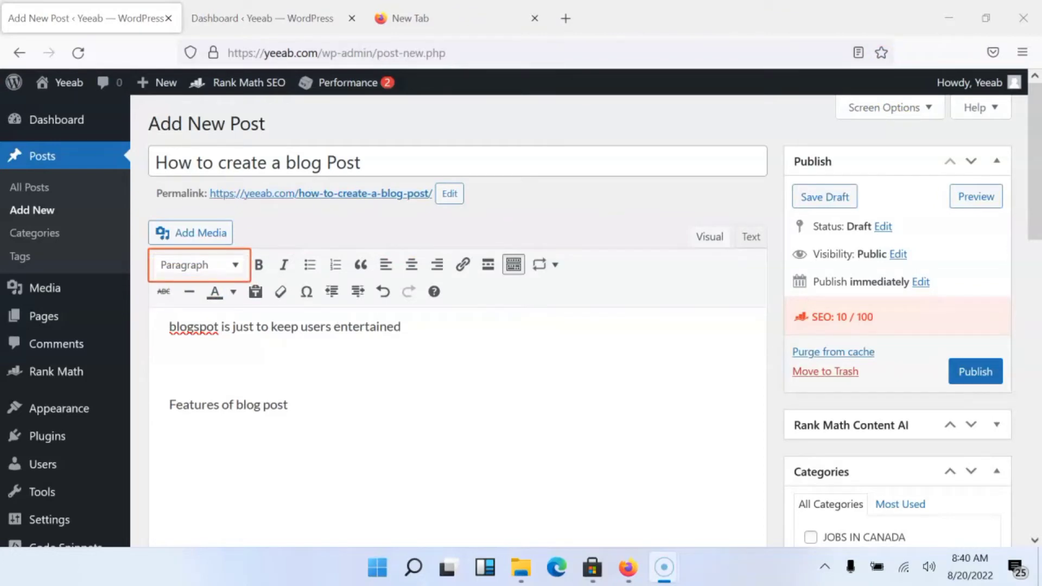
{"action": "left_click", "coordinate": [183, 254]}
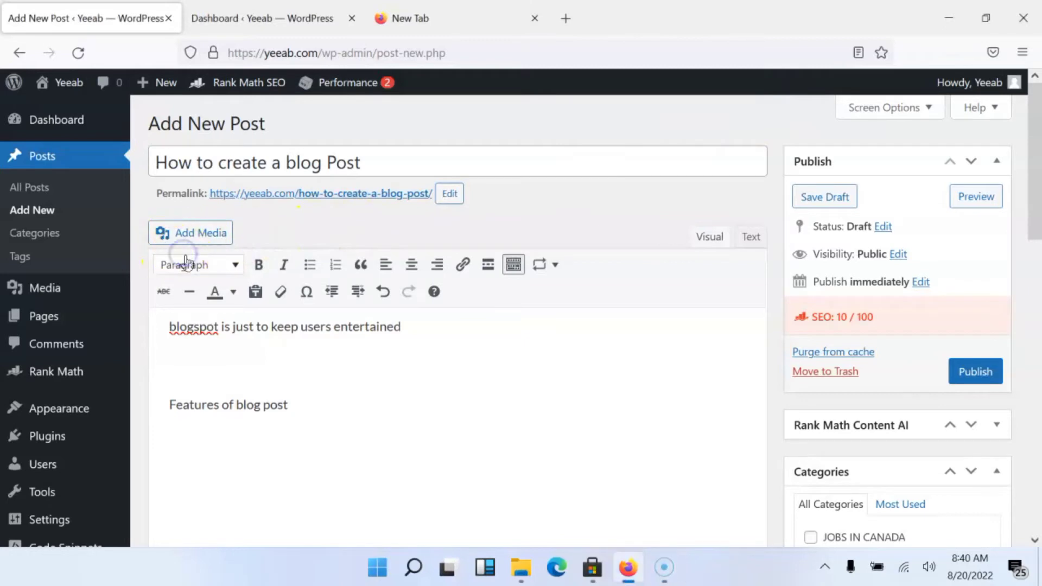
{"action": "left_click", "coordinate": [185, 262]}
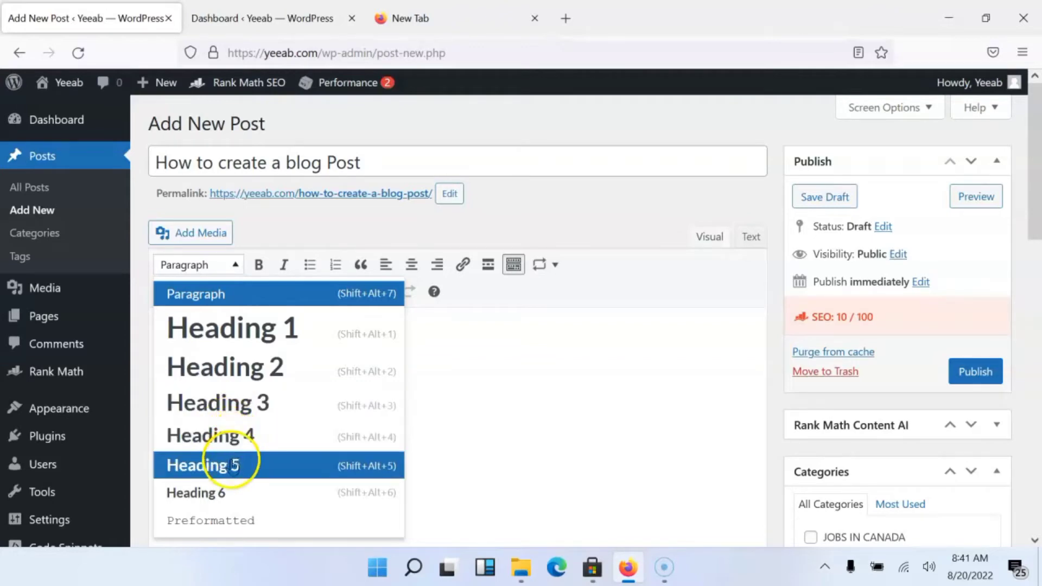
{"action": "left_click", "coordinate": [269, 380]}
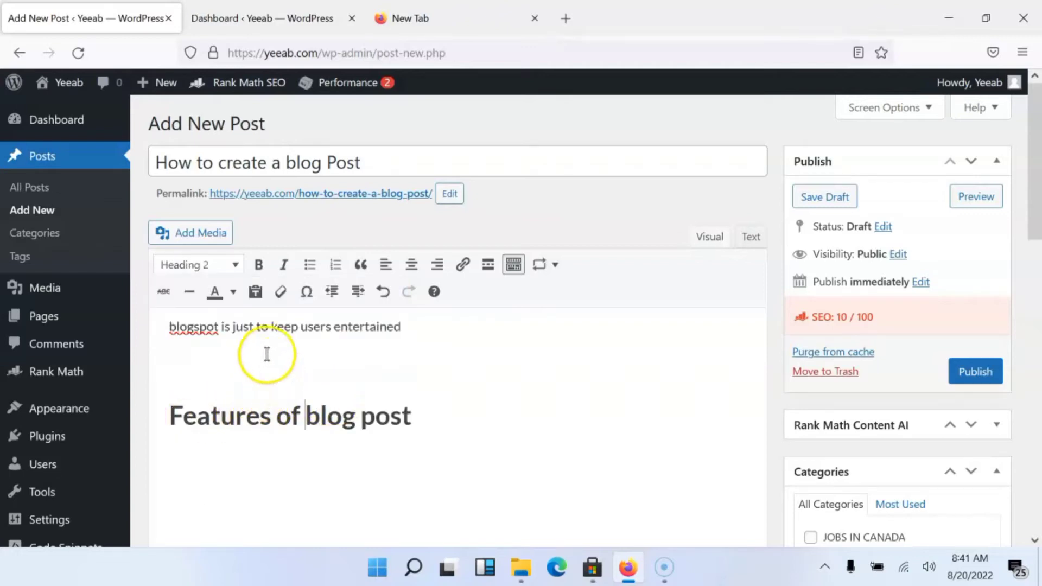
{"action": "left_click", "coordinate": [261, 327]}
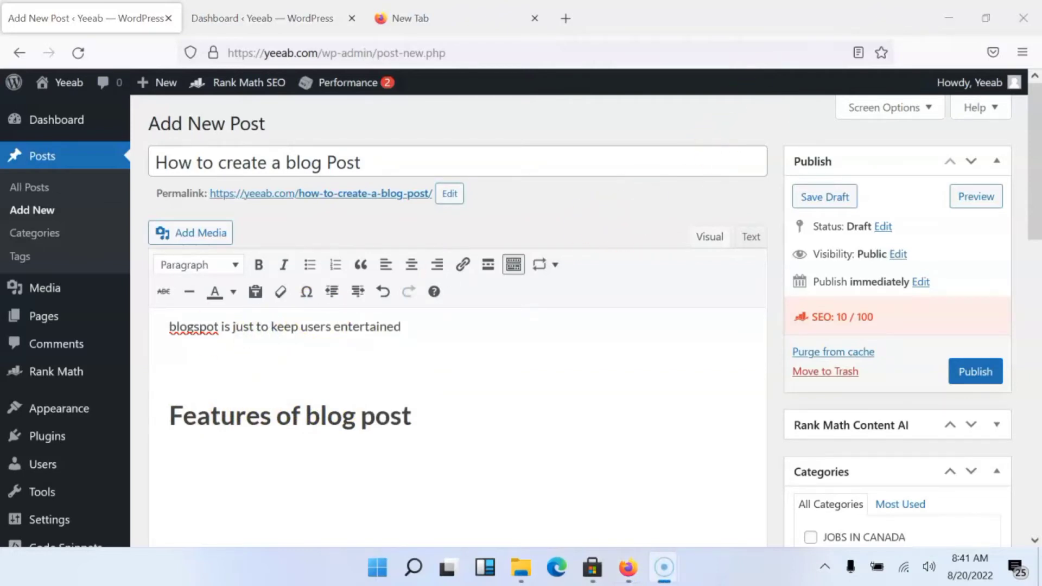
{"action": "left_click_drag", "start_coordinate": [151, 317], "coordinate": [413, 342]}
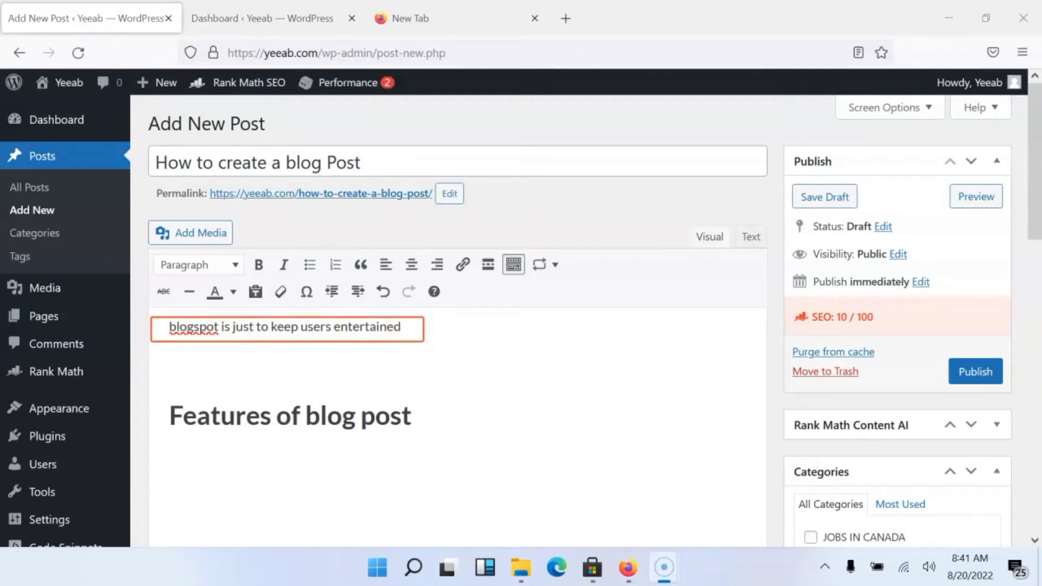
{"action": "key", "text": "Escape"}
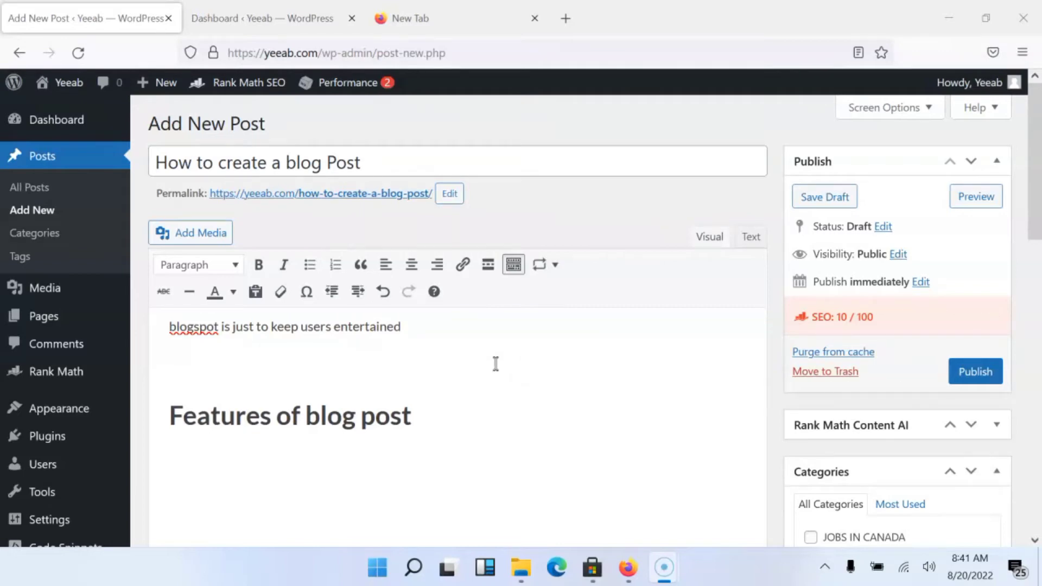
Copy the first paragraph and paste it on a new line below the "Features of blog post" heading
{"action": "left_click_drag", "start_coordinate": [430, 326], "coordinate": [144, 325]}
{"action": "right_click", "coordinate": [202, 331]}
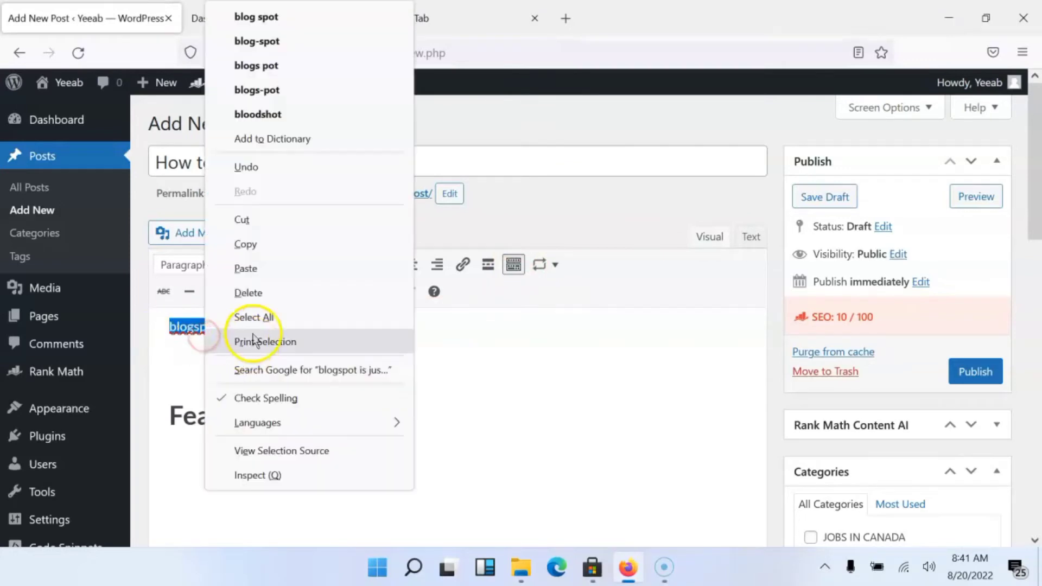
{"action": "left_click", "coordinate": [255, 244]}
{"action": "left_click", "coordinate": [454, 410]}
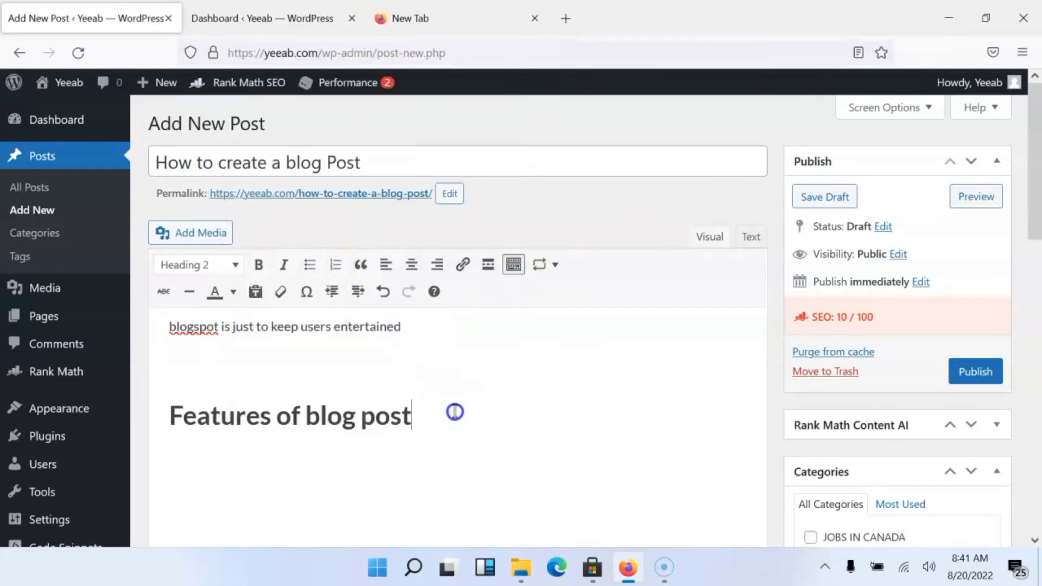
{"action": "left_click", "coordinate": [454, 415]}
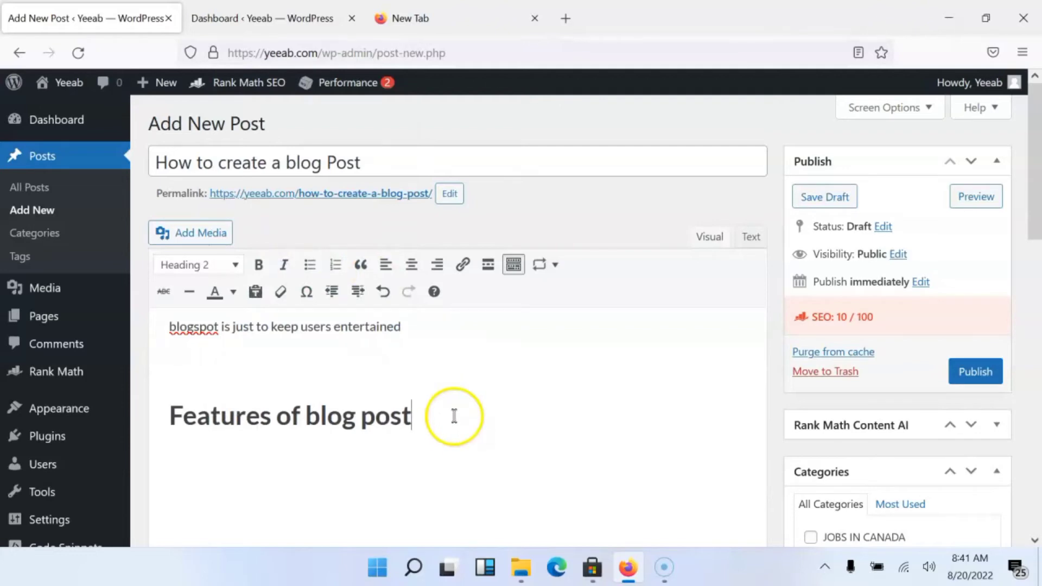
{"action": "key", "text": "Return"}
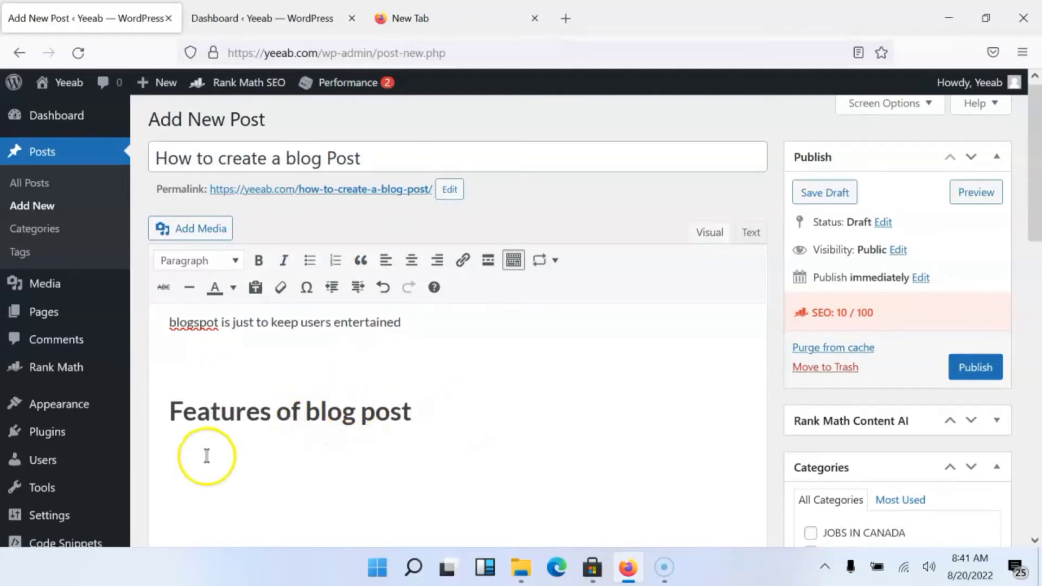
{"action": "right_click", "coordinate": [177, 461]}
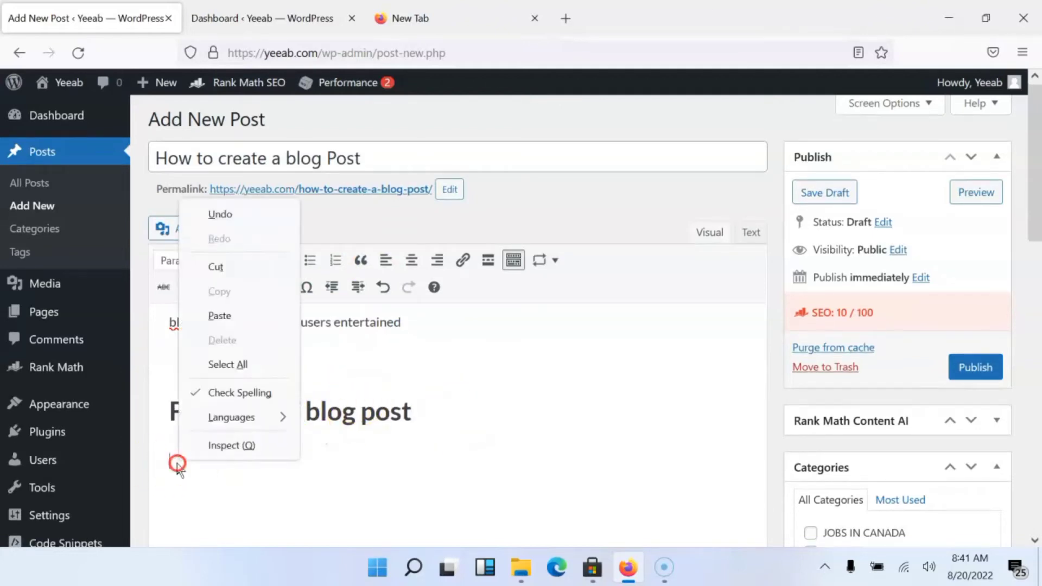
{"action": "left_click", "coordinate": [218, 316]}
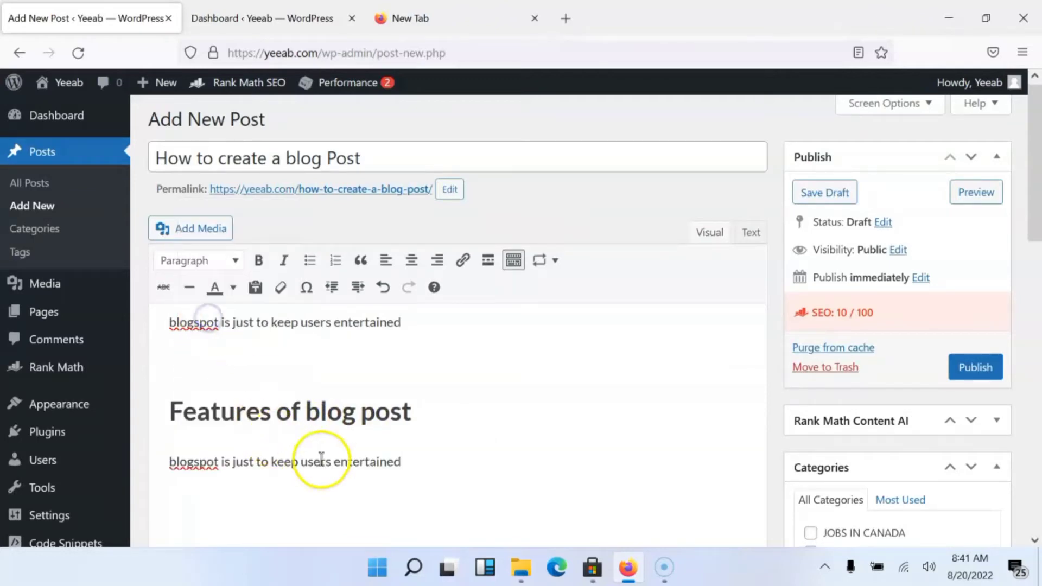
Paste the copied sentence three more times below the heading, each on its own line
{"action": "key", "text": "Return"}
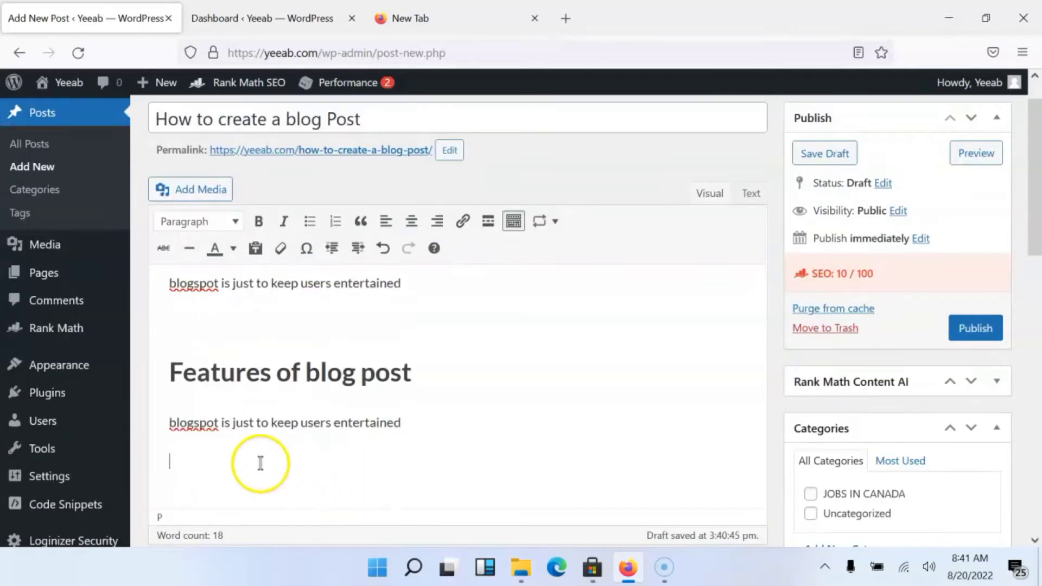
{"action": "right_click", "coordinate": [203, 449]}
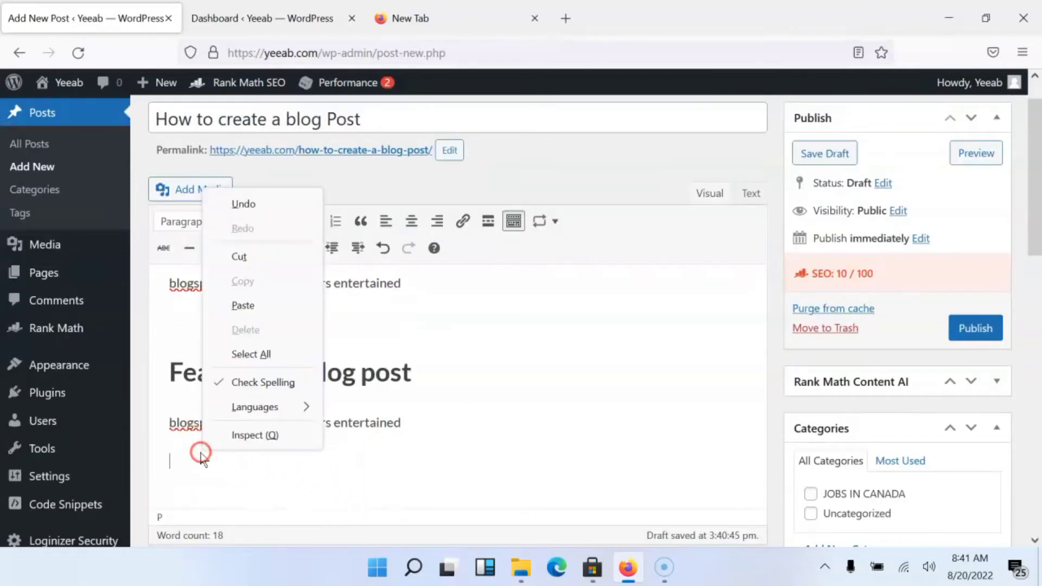
{"action": "left_click", "coordinate": [244, 304]}
{"action": "left_click", "coordinate": [407, 460]}
{"action": "key", "text": "Return"}
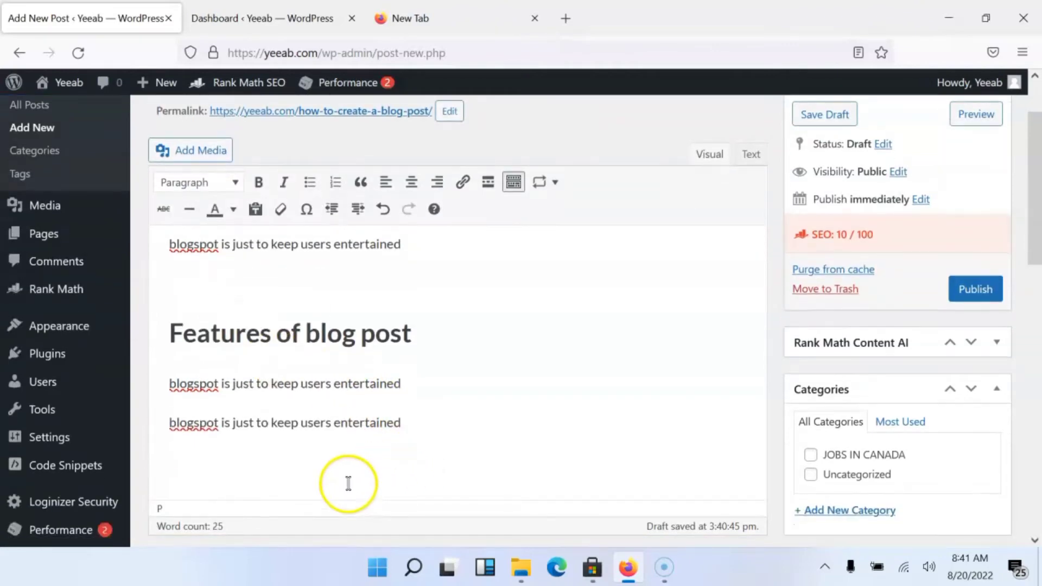
{"action": "right_click", "coordinate": [216, 451]}
{"action": "left_click", "coordinate": [255, 303]}
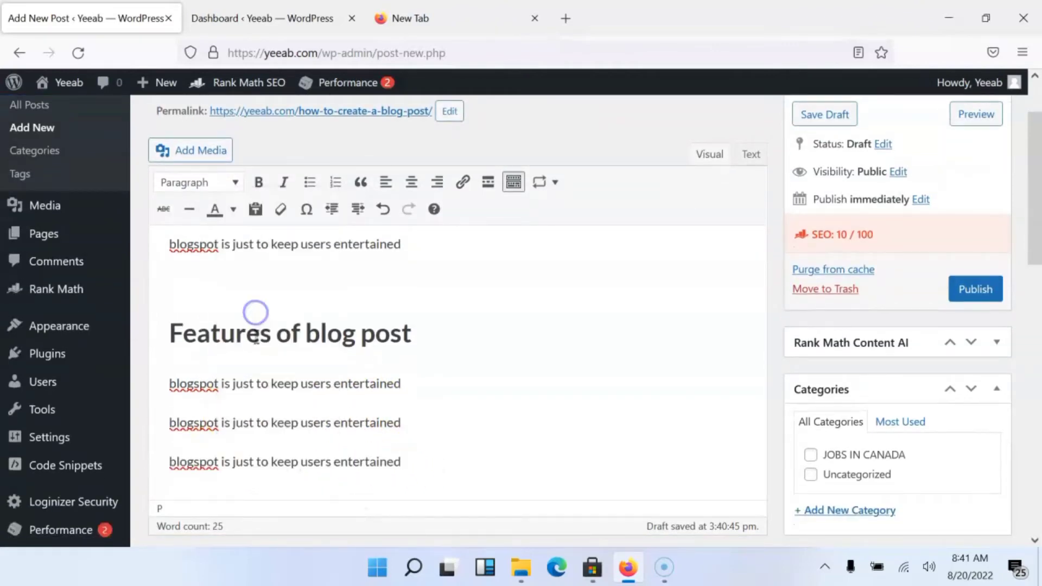
{"action": "key", "text": "Return"}
{"action": "right_click", "coordinate": [218, 459]}
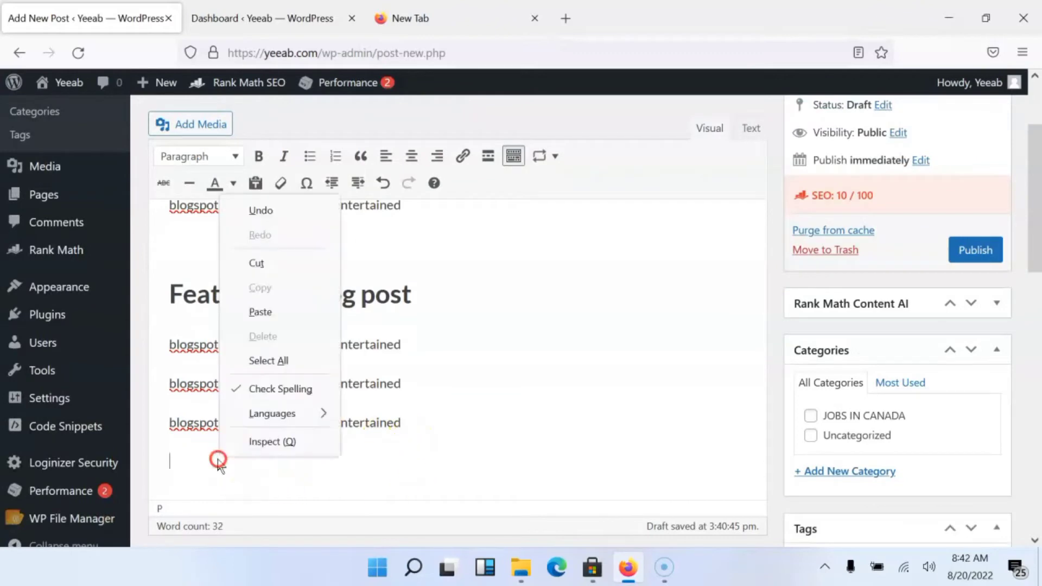
{"action": "left_click", "coordinate": [258, 311]}
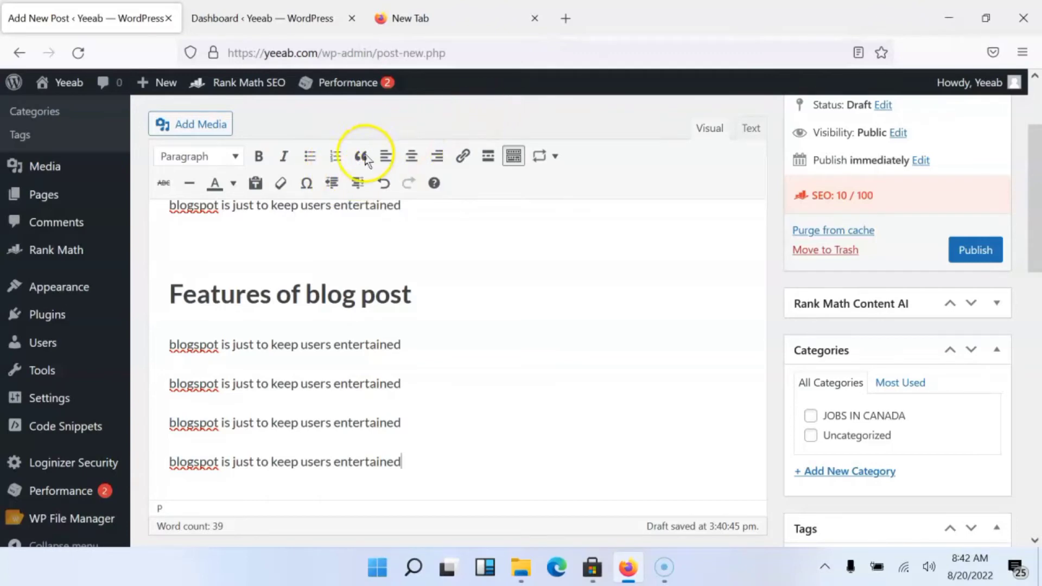
Format each of the four lines below the "Features of blog post" heading as a bulleted list item
{"action": "left_click", "coordinate": [180, 344]}
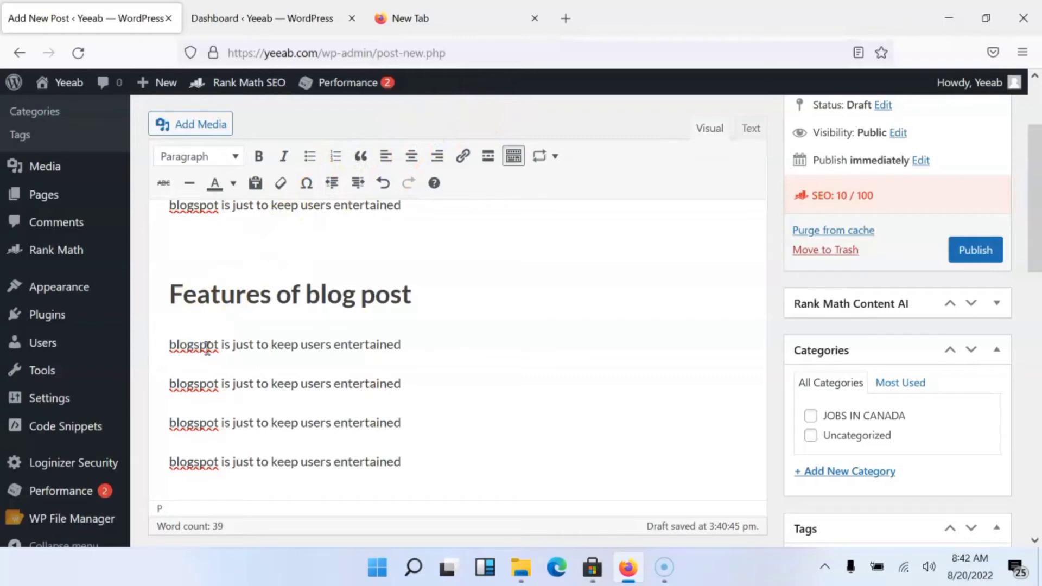
{"action": "left_click", "coordinate": [309, 156]}
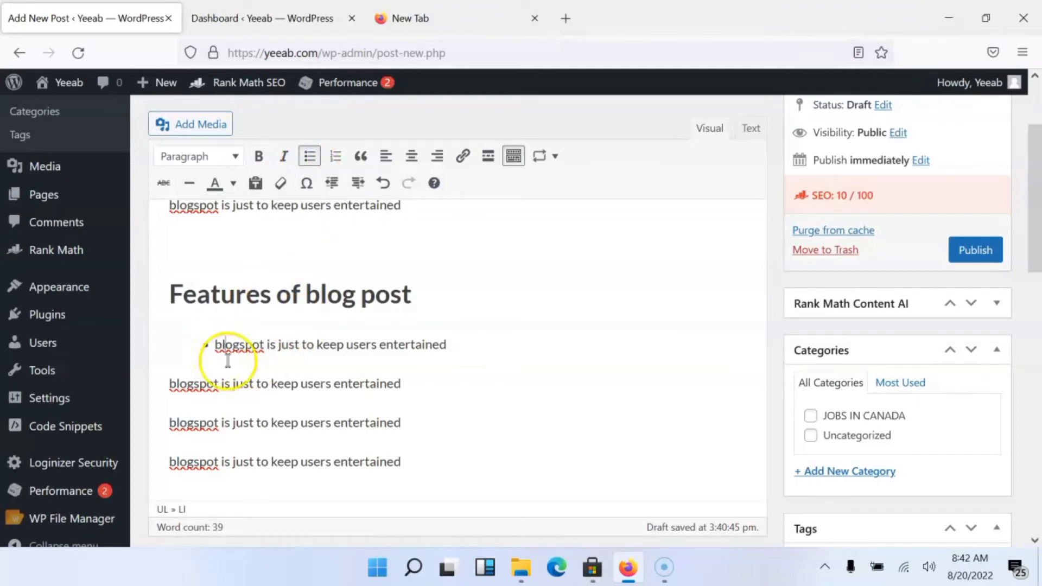
{"action": "left_click", "coordinate": [204, 385]}
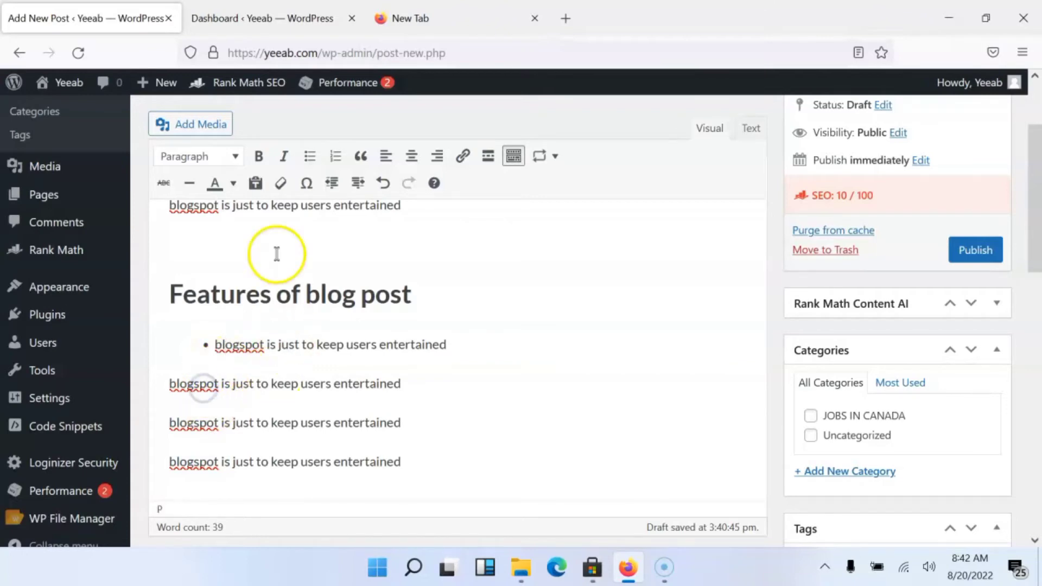
{"action": "left_click", "coordinate": [309, 156]}
{"action": "left_click", "coordinate": [205, 411]}
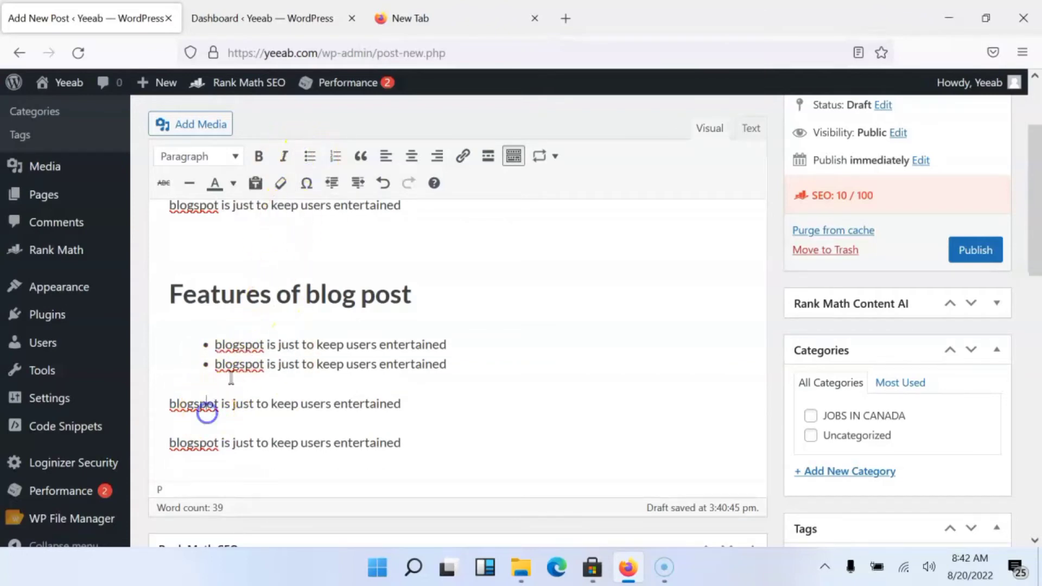
{"action": "left_click", "coordinate": [309, 157]}
{"action": "left_click", "coordinate": [245, 425]}
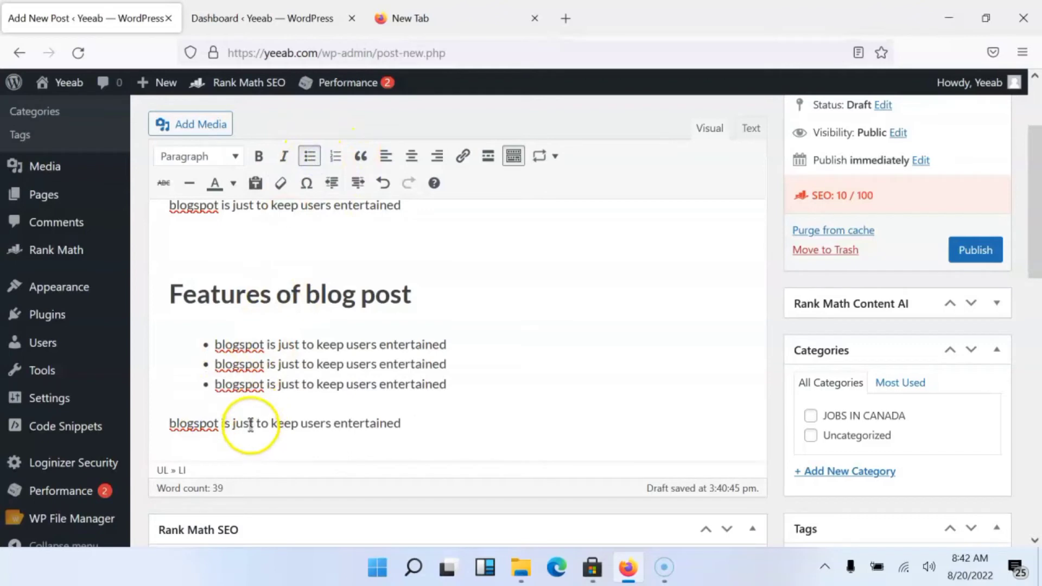
{"action": "left_click", "coordinate": [309, 157]}
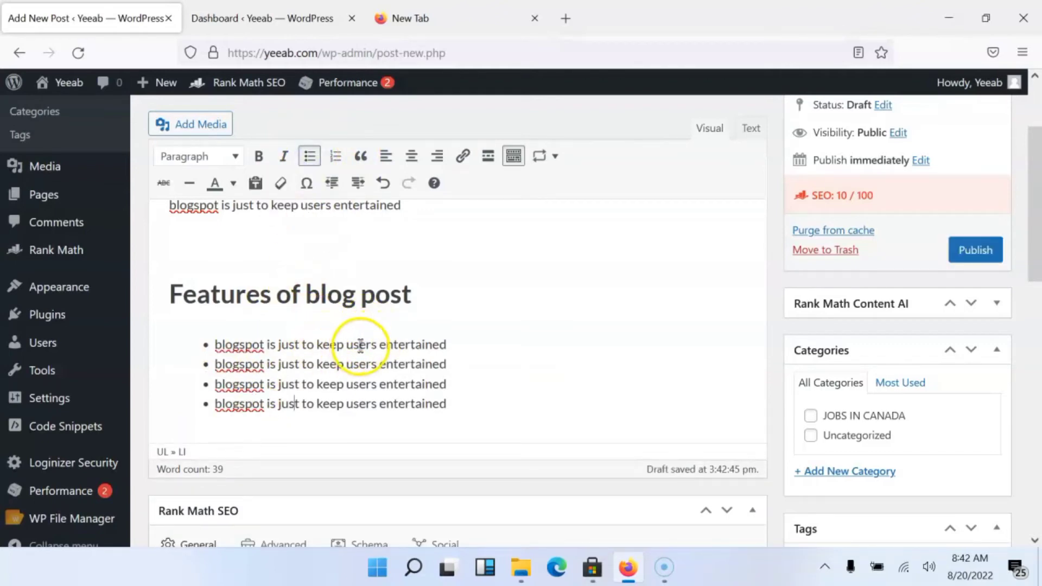
Remove the bulleted list formatting from the four lines below the heading
{"action": "left_click", "coordinate": [457, 402]}
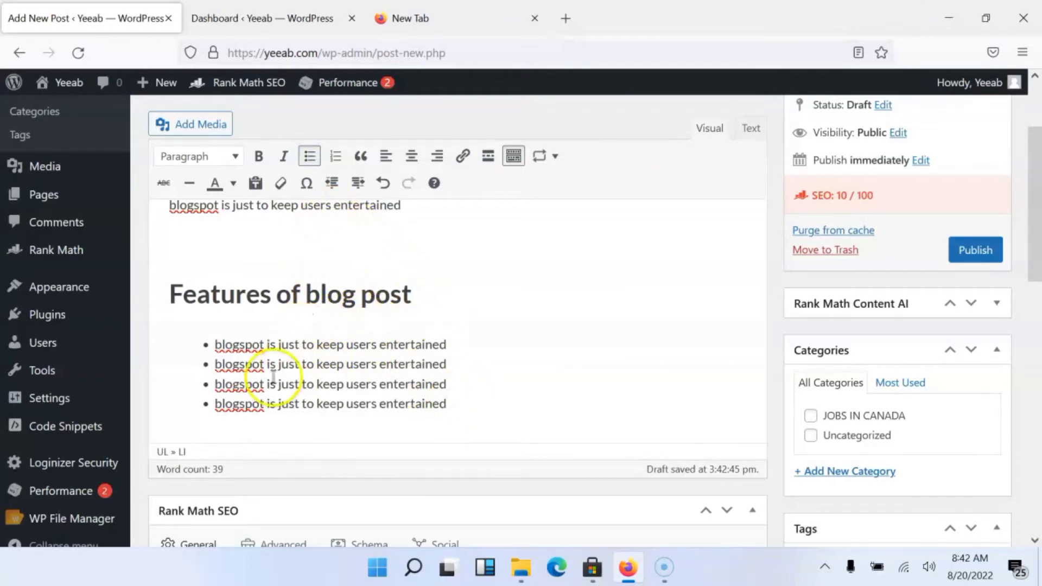
{"action": "left_click_drag", "start_coordinate": [214, 331], "coordinate": [461, 401]}
{"action": "left_click", "coordinate": [311, 158]}
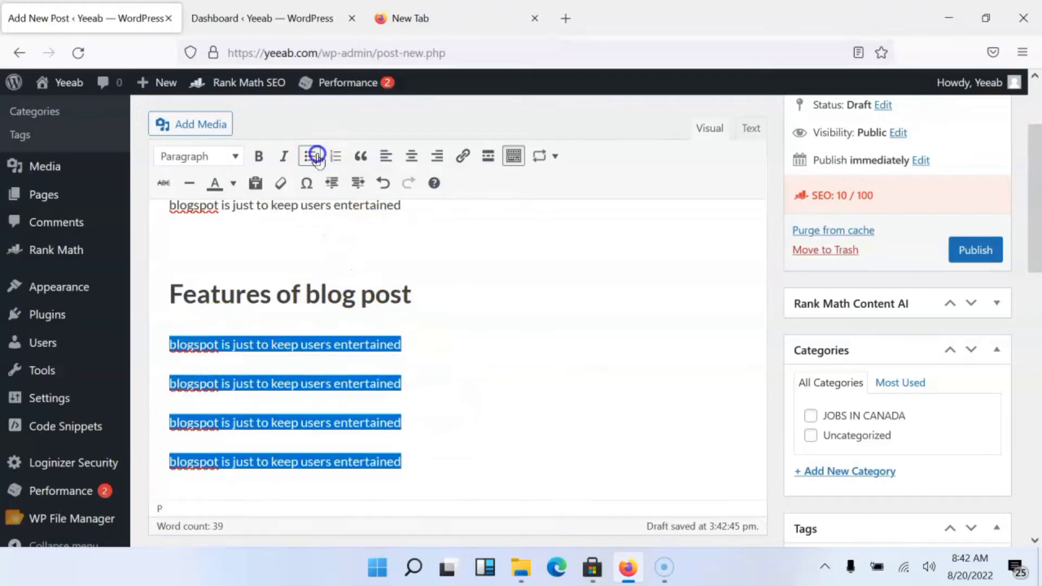
{"action": "left_click", "coordinate": [356, 346]}
{"action": "left_click", "coordinate": [187, 344]}
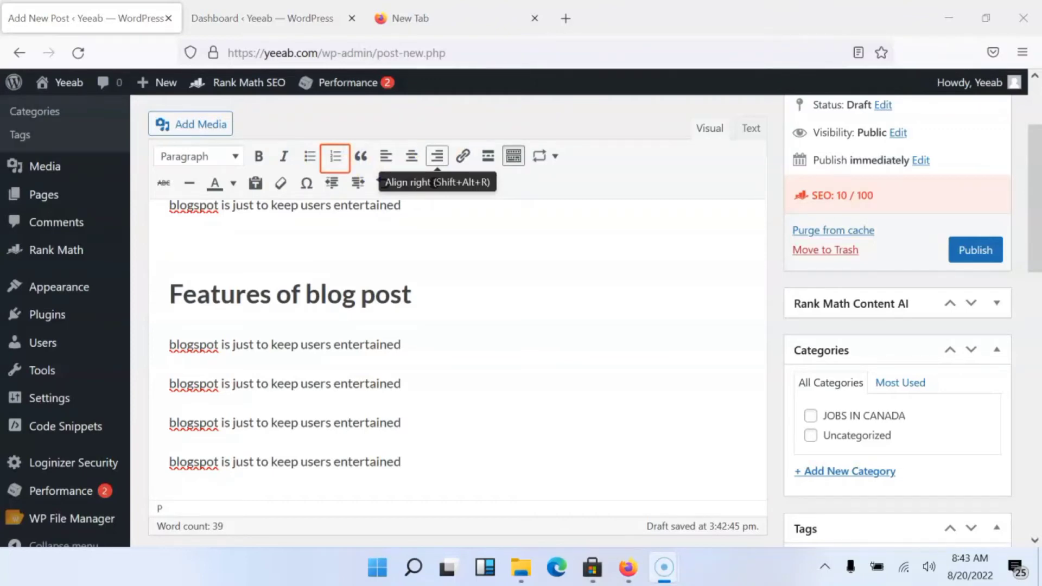
Format each of the four lines below the "Features of blog post" heading as a numbered list item
{"action": "left_click", "coordinate": [235, 340]}
{"action": "left_click", "coordinate": [335, 156]}
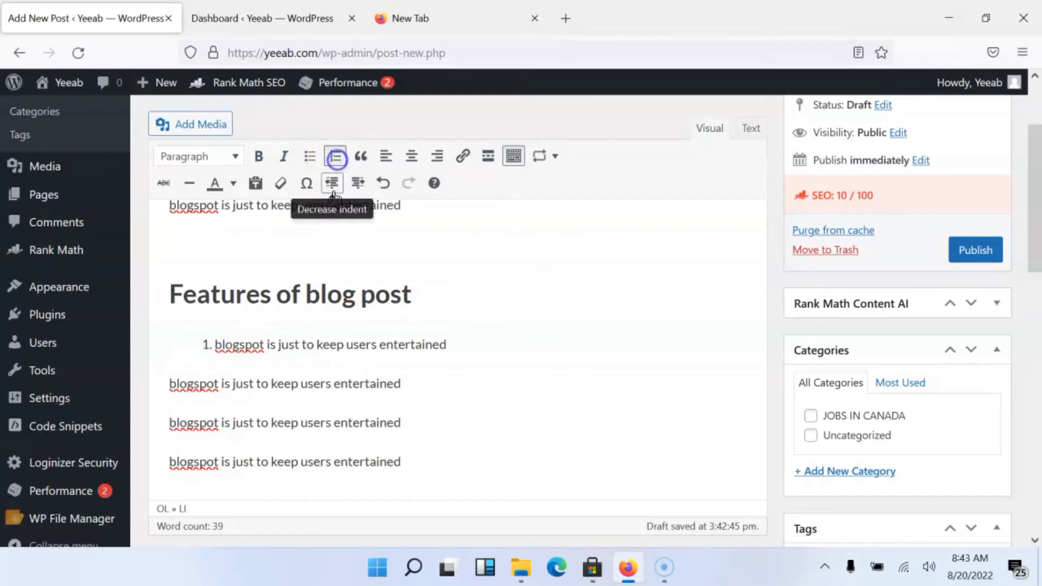
{"action": "left_click", "coordinate": [235, 386]}
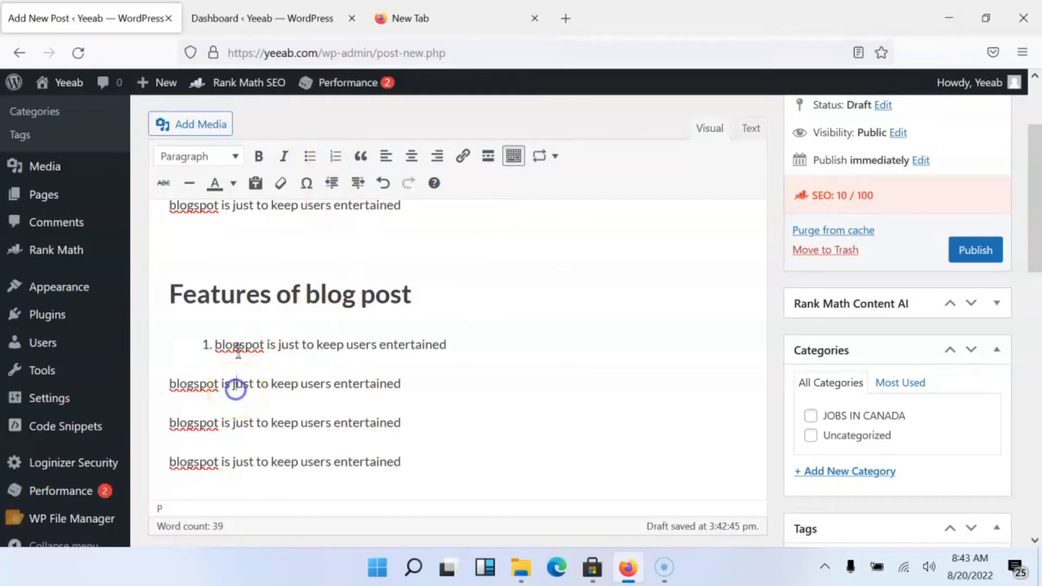
{"action": "left_click", "coordinate": [336, 157]}
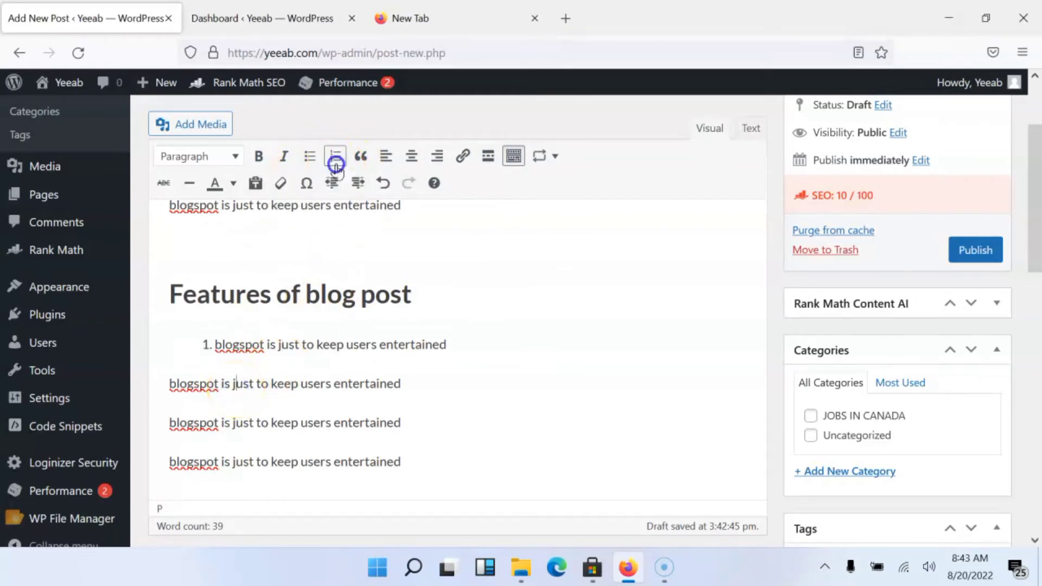
{"action": "left_click", "coordinate": [237, 402]}
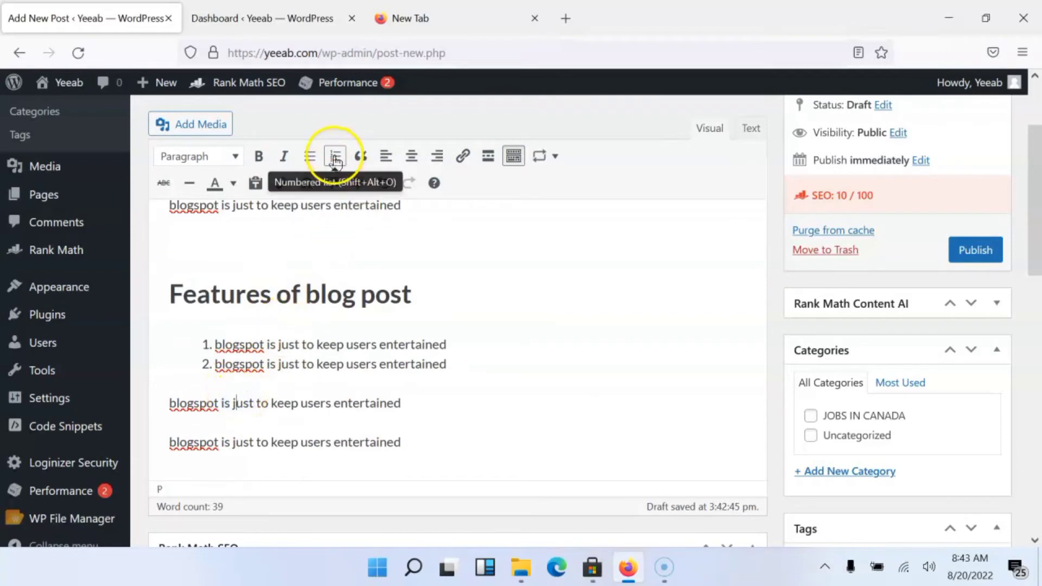
{"action": "left_click", "coordinate": [335, 156]}
{"action": "left_click", "coordinate": [292, 415]}
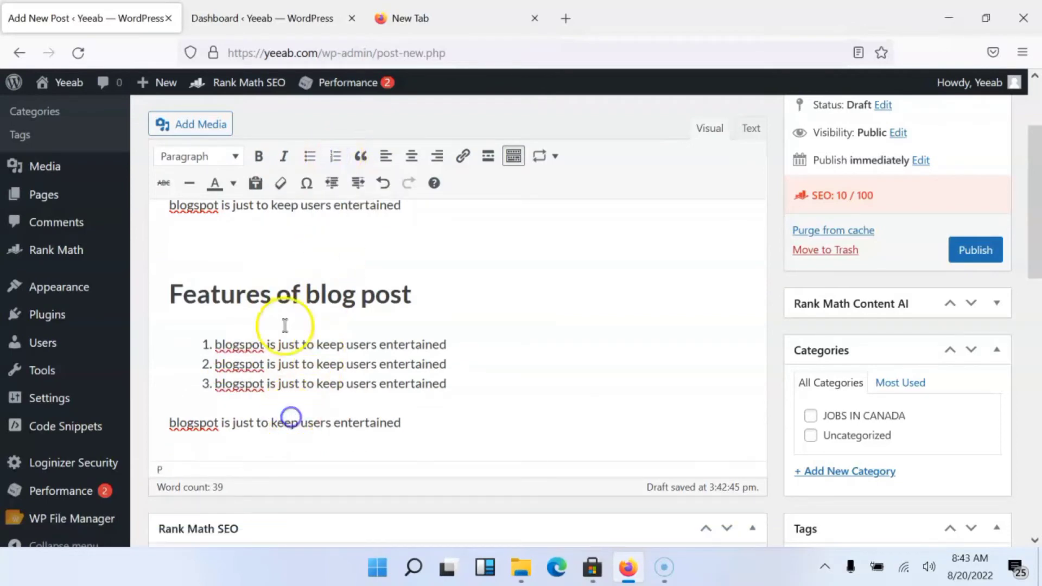
{"action": "left_click", "coordinate": [335, 156]}
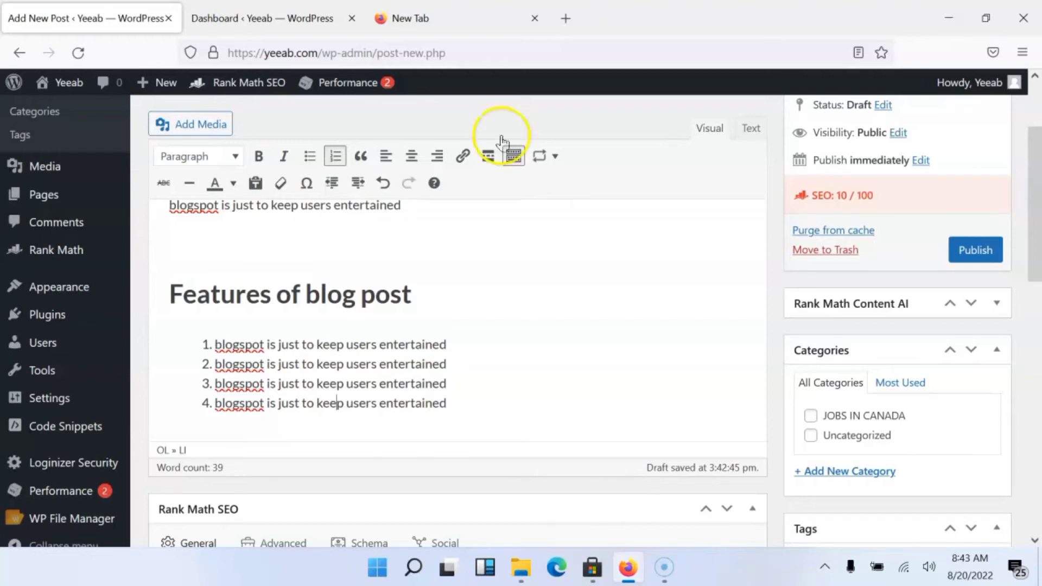
Open the site's public home page from the dashboard in a new tab and look through the published posts
{"action": "left_click", "coordinate": [241, 27]}
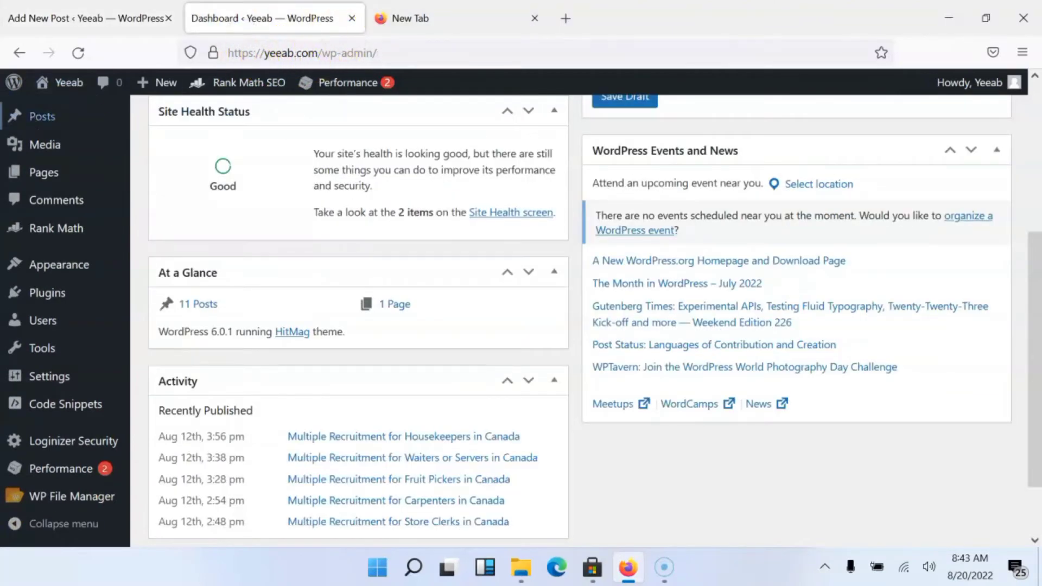
{"action": "mouse_move", "coordinate": [41, 83]}
{"action": "left_click", "coordinate": [48, 113]}
{"action": "right_click", "coordinate": [48, 112]}
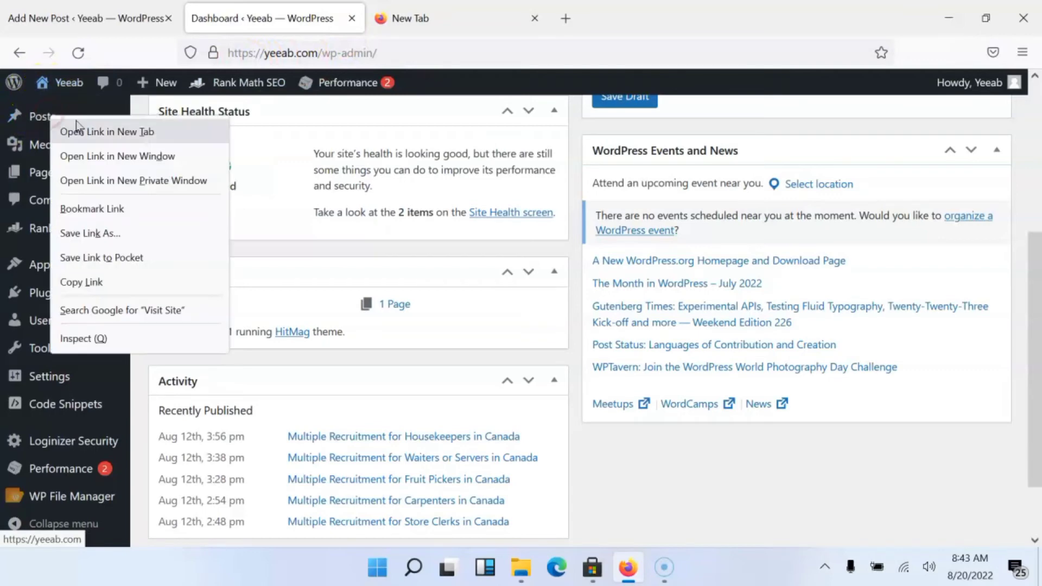
{"action": "left_click", "coordinate": [70, 130]}
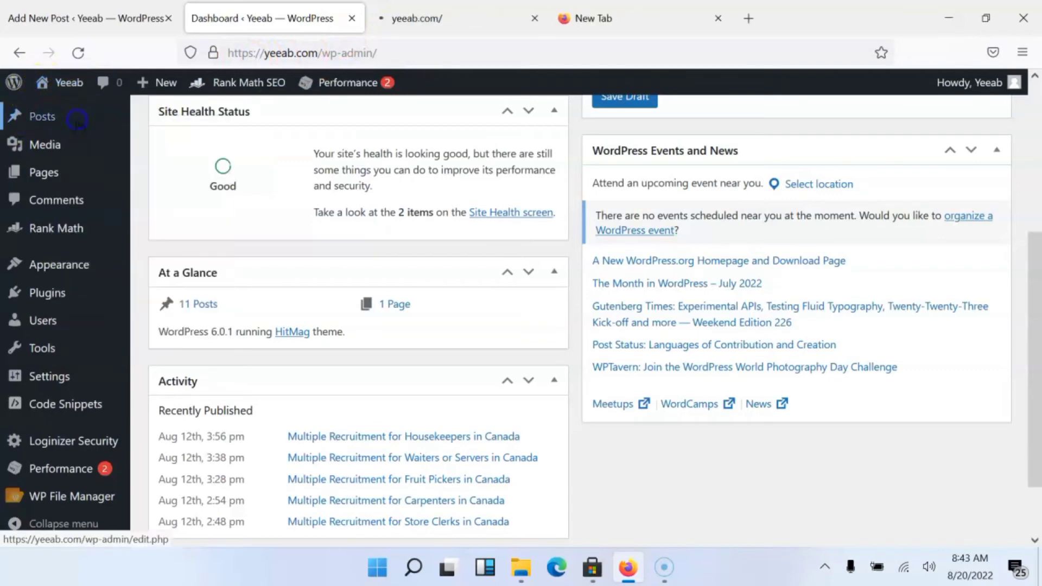
{"action": "left_click", "coordinate": [463, 19]}
{"action": "scroll", "coordinate": [437, 170], "scroll_direction": "down", "scroll_amount": 5}
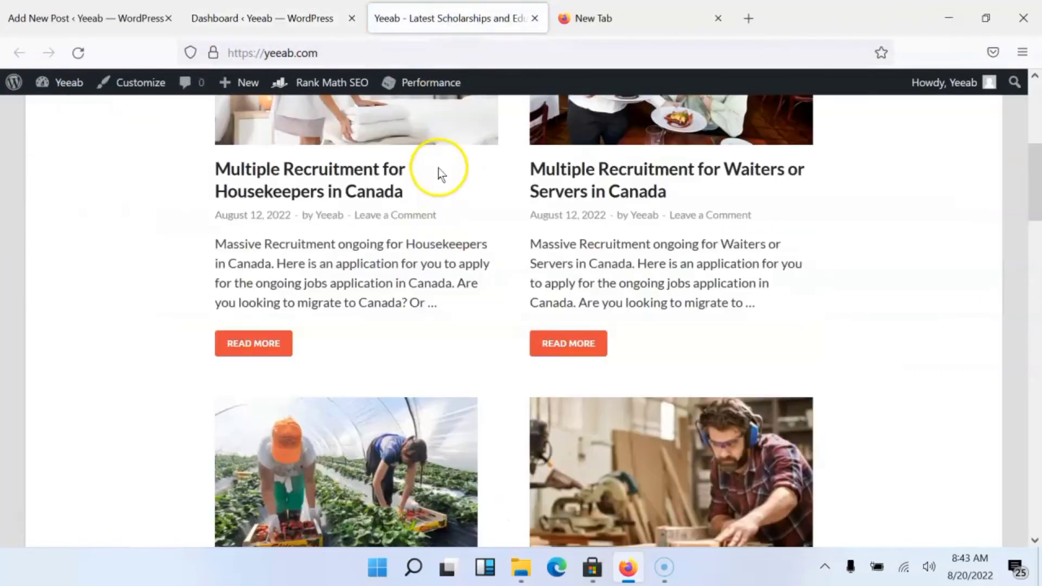
{"action": "scroll", "coordinate": [334, 184], "scroll_direction": "up", "scroll_amount": 2}
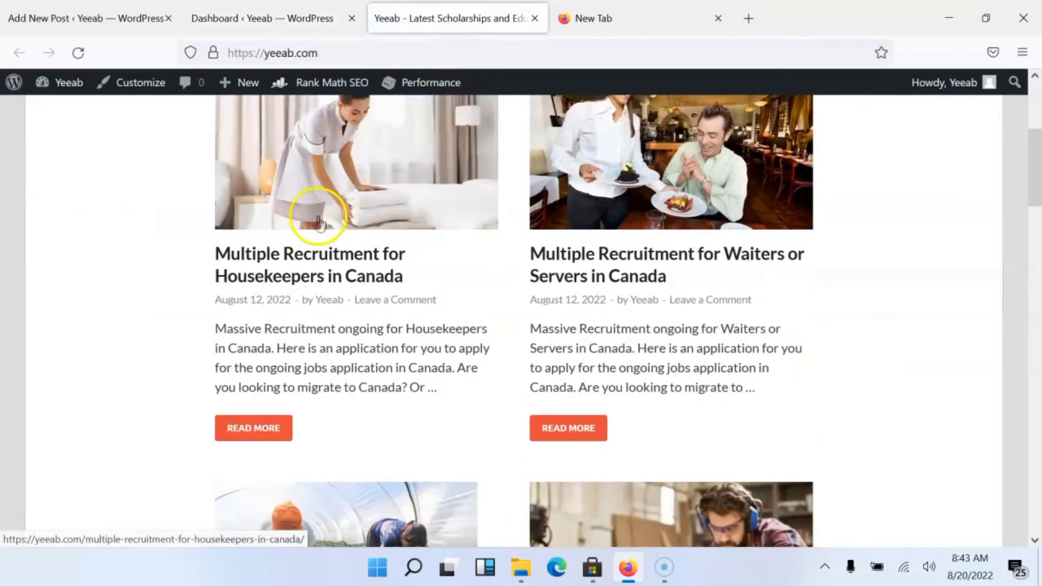
Open the published post "Multiple Recruitment for Housekeepers in Canada" for editing from the dashboard's list of all posts
{"action": "right_click", "coordinate": [332, 269]}
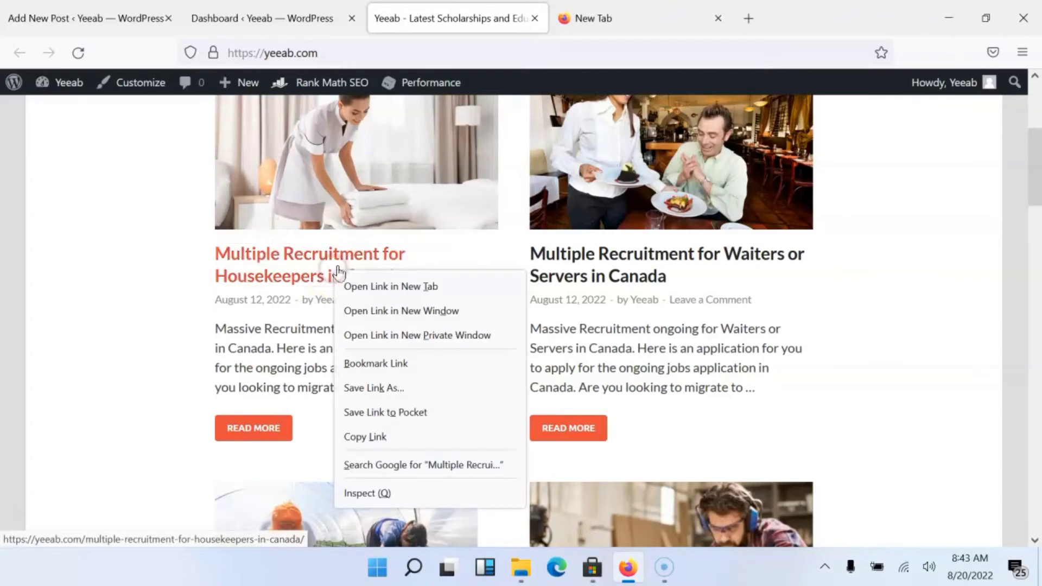
{"action": "left_click", "coordinate": [399, 432]}
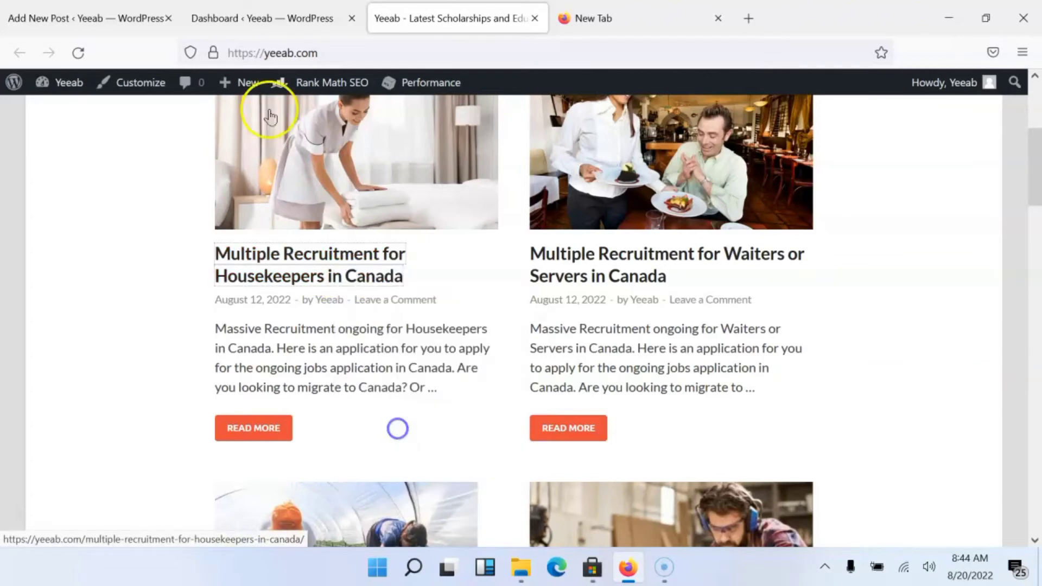
{"action": "mouse_move", "coordinate": [67, 83]}
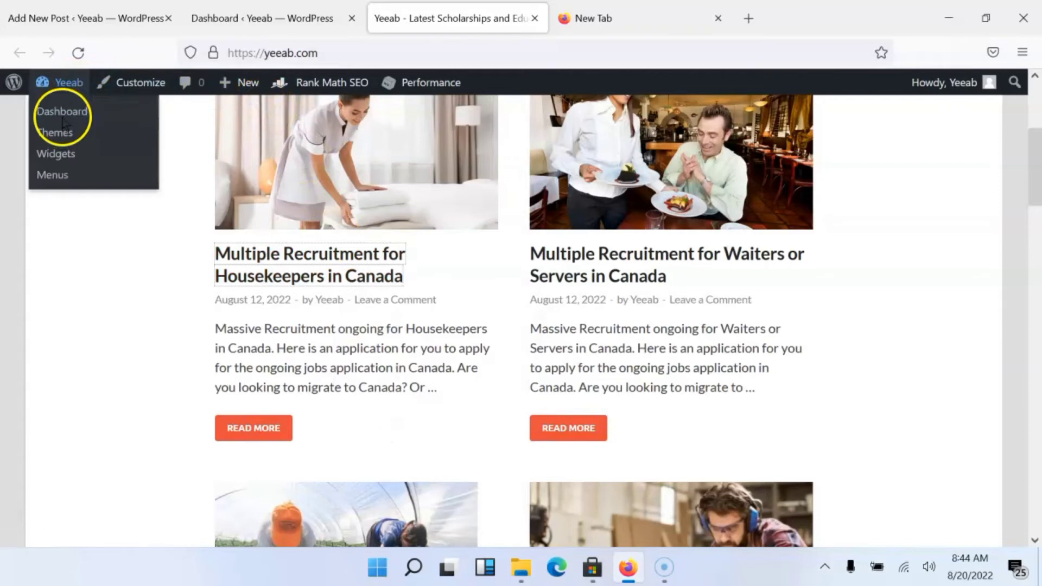
{"action": "left_click", "coordinate": [65, 112]}
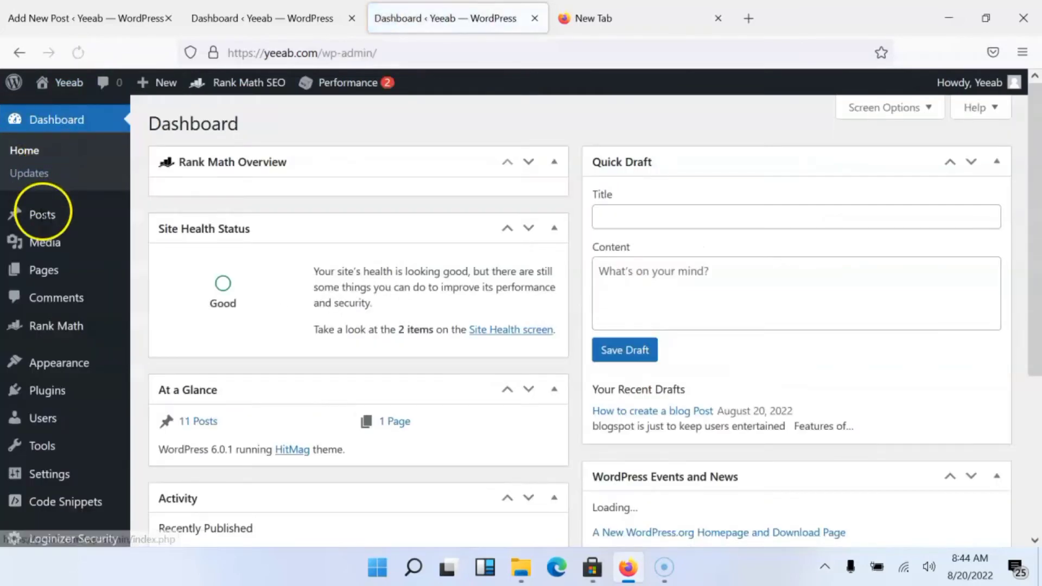
{"action": "mouse_move", "coordinate": [59, 220]}
{"action": "left_click", "coordinate": [191, 216]}
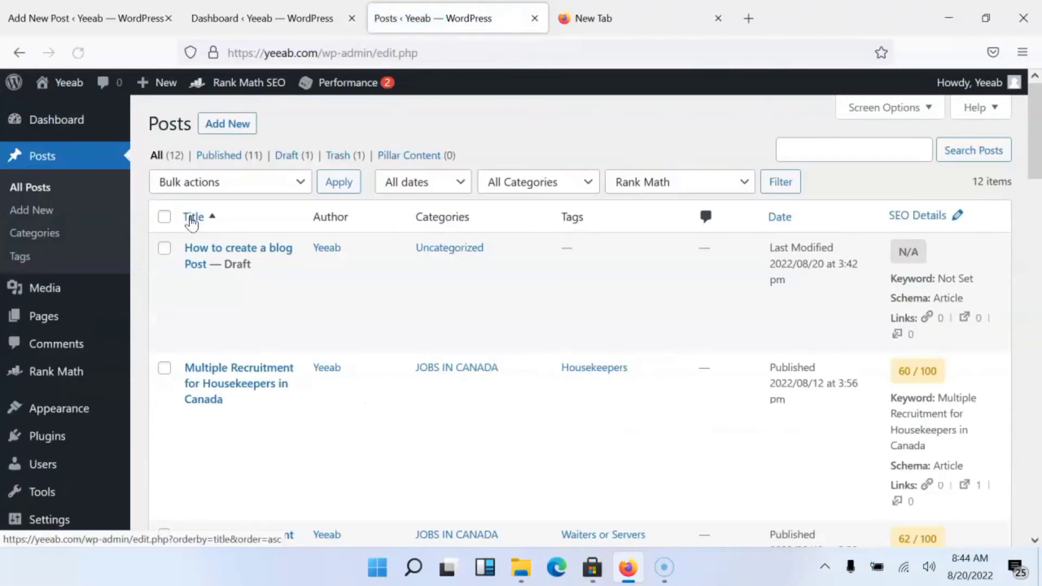
{"action": "scroll", "coordinate": [205, 271], "scroll_direction": "down", "scroll_amount": 2}
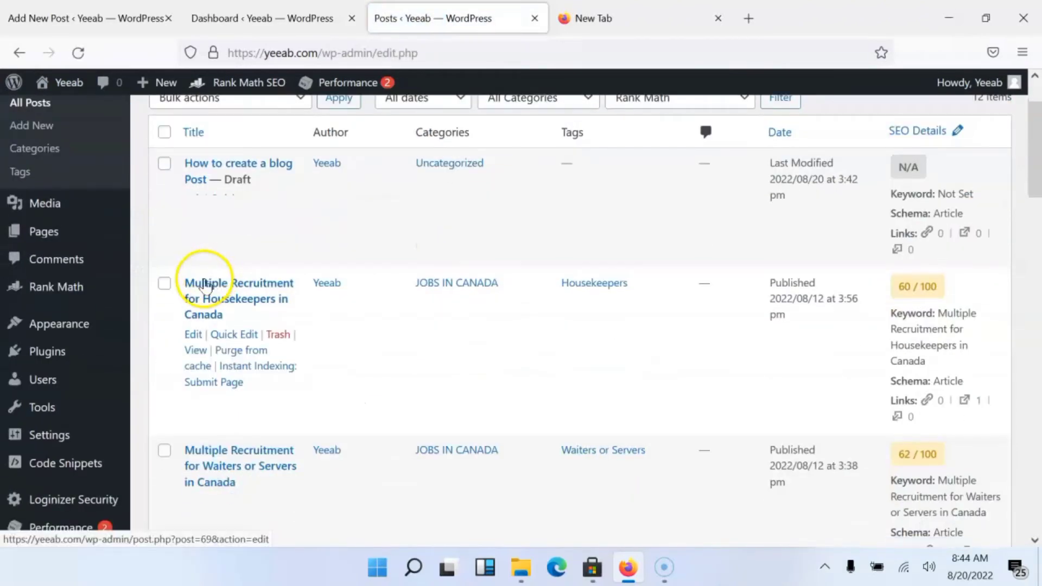
{"action": "left_click", "coordinate": [192, 336]}
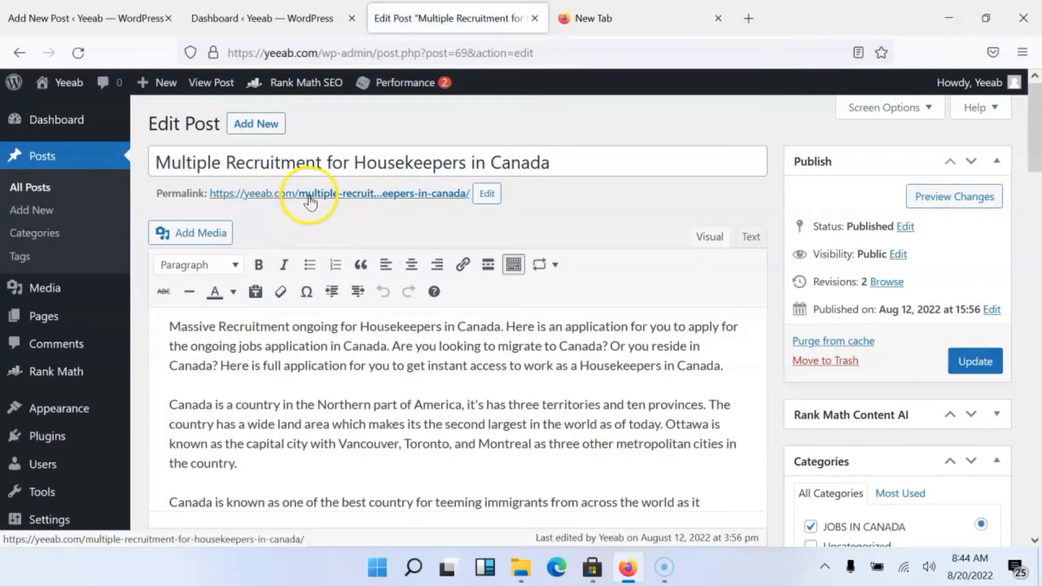
{"action": "right_click", "coordinate": [307, 198]}
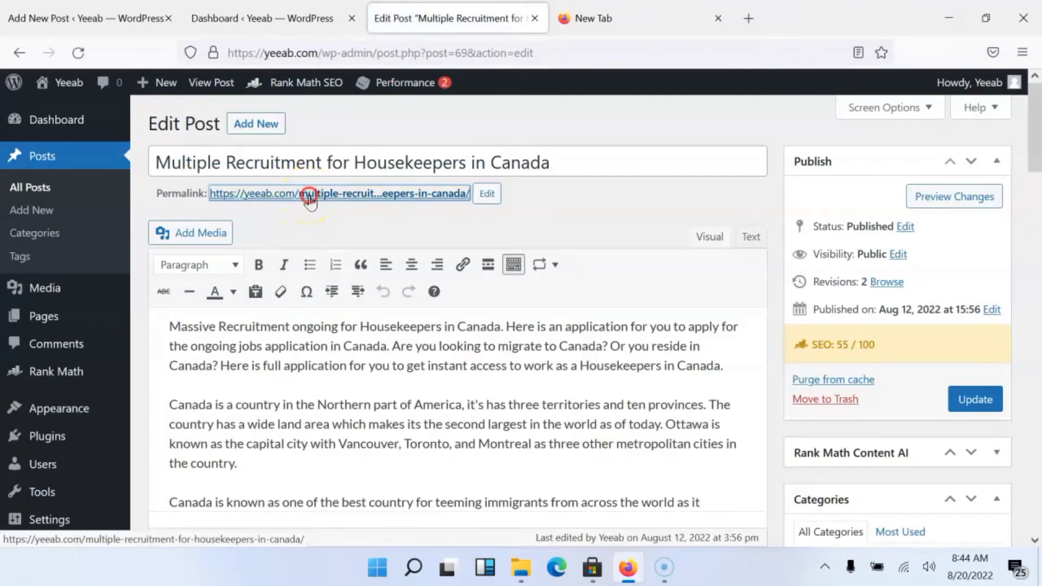
{"action": "left_click", "coordinate": [606, 198]}
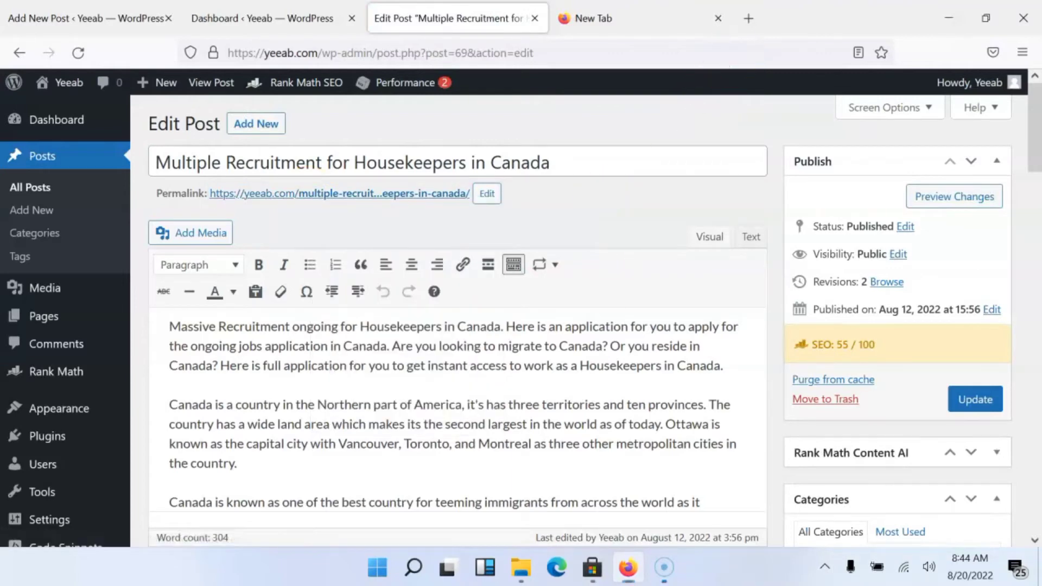
{"action": "left_click_drag", "start_coordinate": [157, 190], "coordinate": [506, 206]}
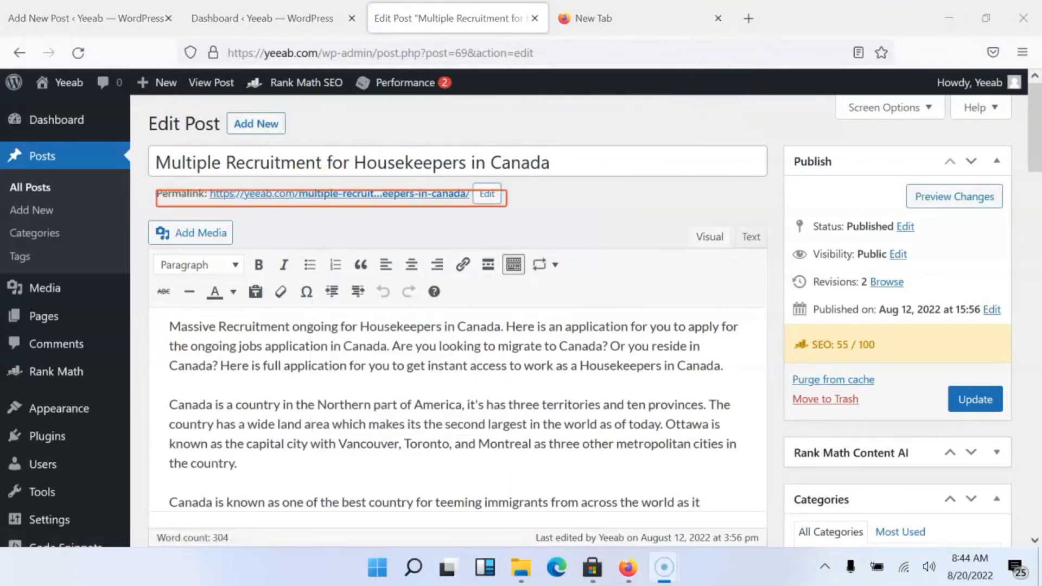
{"action": "key", "text": "ctrl+z"}
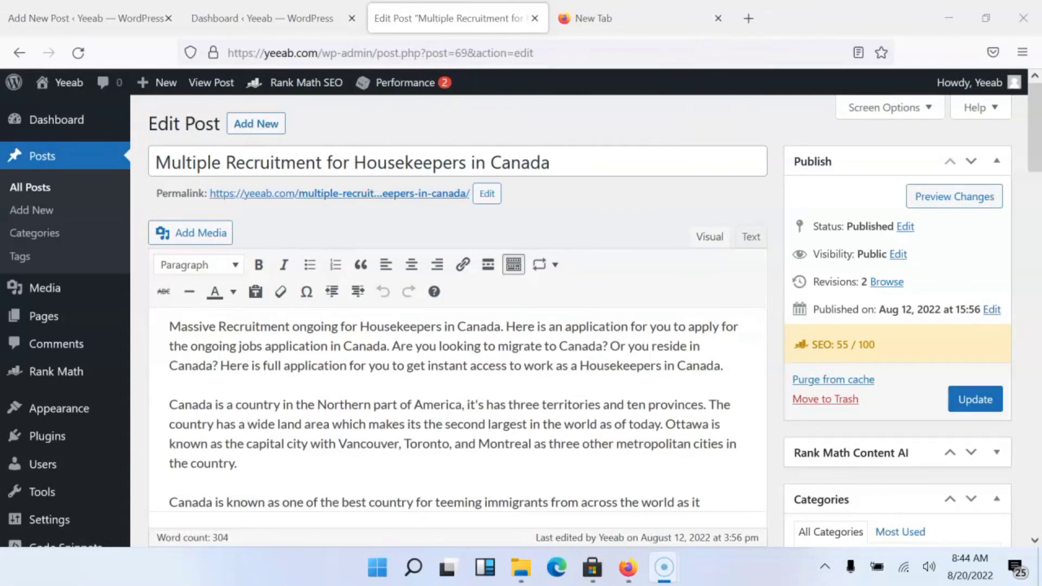
{"action": "mouse_move", "coordinate": [146, 173]}
{"action": "left_mouse_down"}
{"action": "mouse_move", "coordinate": [332, 205]}
{"action": "mouse_move", "coordinate": [522, 216]}
{"action": "left_mouse_up"}
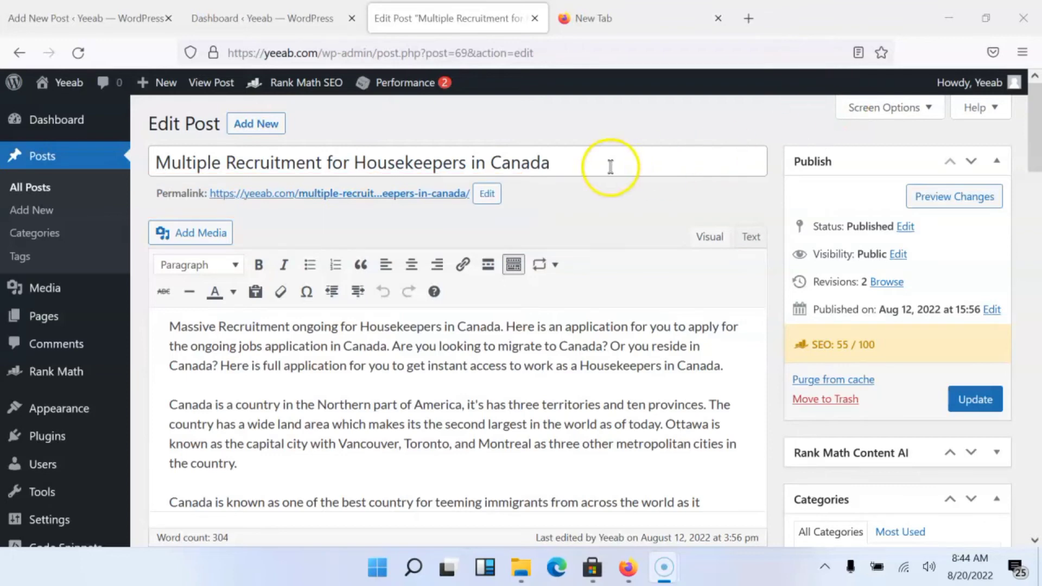
Copy the full title of the post "Multiple Recruitment for Housekeepers in Canada"
{"action": "left_click_drag", "start_coordinate": [584, 161], "coordinate": [155, 159]}
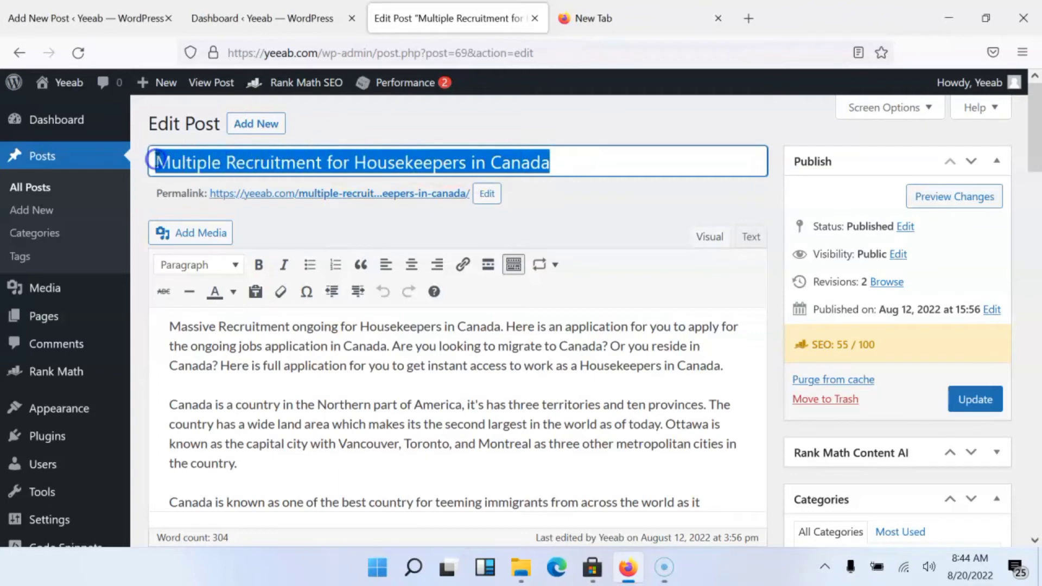
{"action": "right_click", "coordinate": [183, 157]}
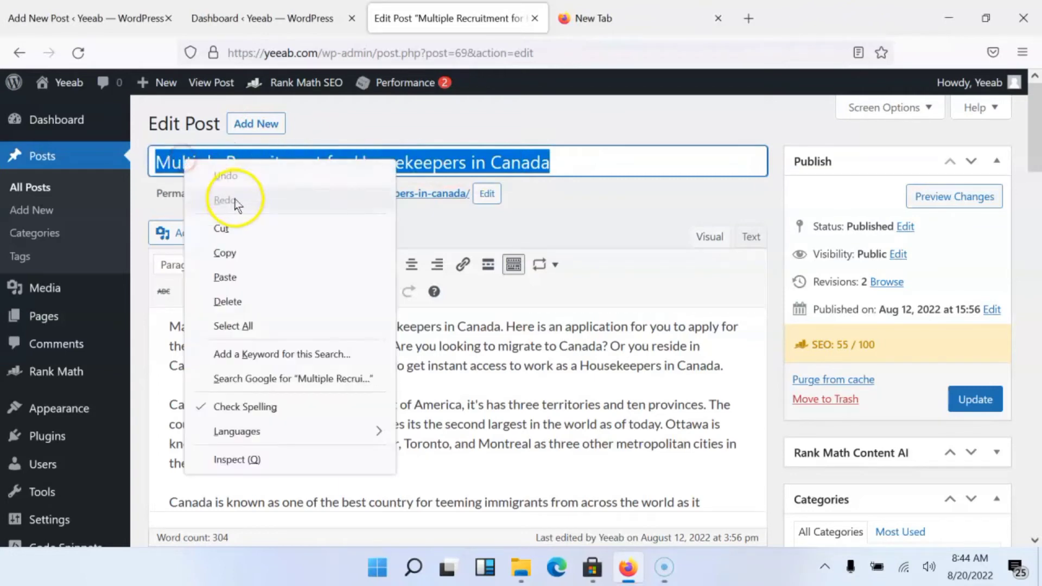
{"action": "left_click", "coordinate": [257, 248]}
Return to the new post draft and paste the copied title as a new paragraph below the numbered list
{"action": "left_click", "coordinate": [341, 21]}
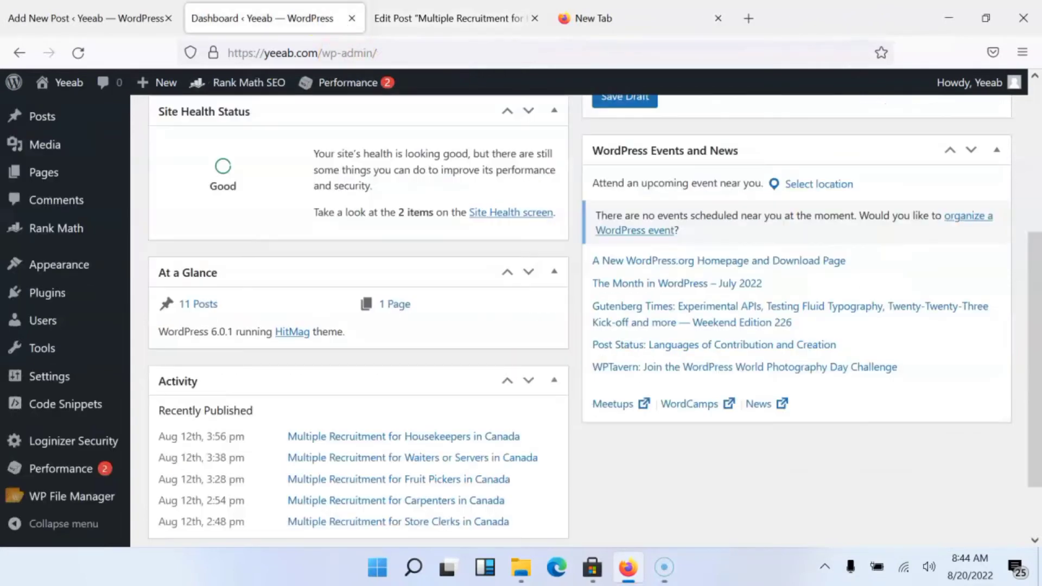
{"action": "left_click", "coordinate": [78, 15]}
{"action": "scroll", "coordinate": [477, 352], "scroll_direction": "down", "scroll_amount": 2}
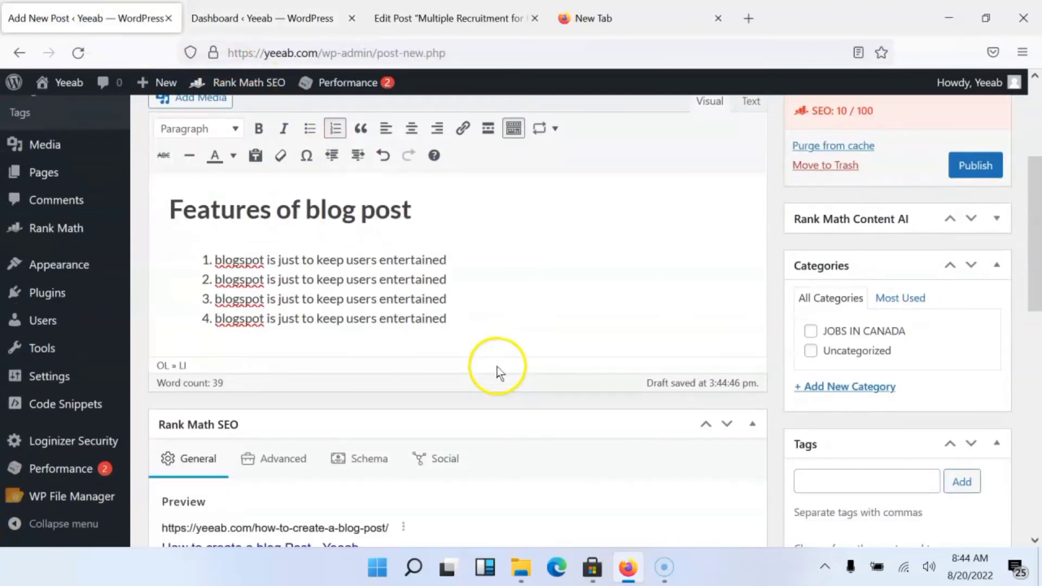
{"action": "left_click", "coordinate": [484, 309]}
{"action": "key", "text": "Return"}
{"action": "key", "text": "Return"}
{"action": "left_click", "coordinate": [253, 362]}
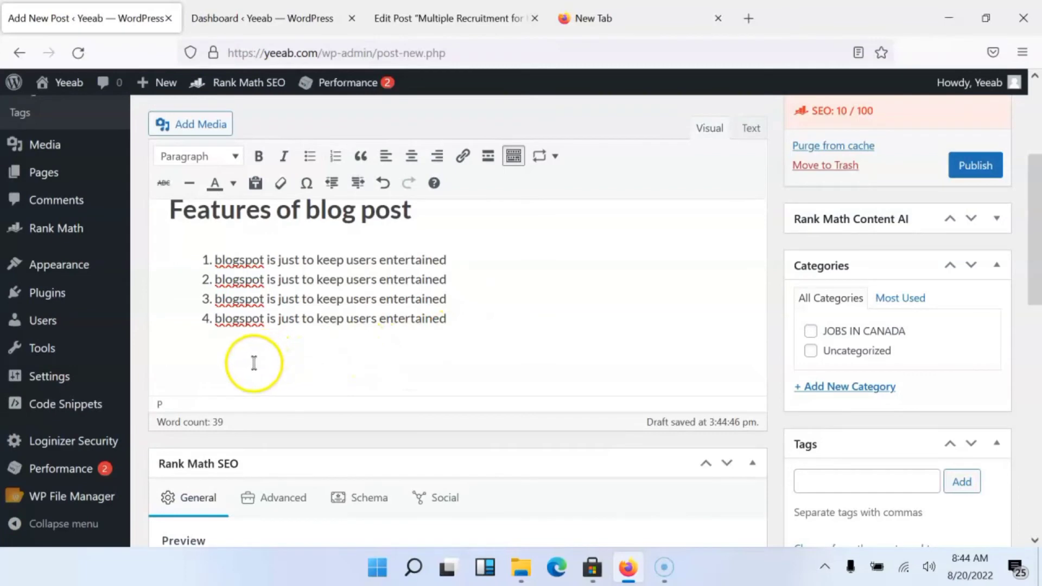
{"action": "right_click", "coordinate": [234, 360]}
{"action": "left_click", "coordinate": [278, 217]}
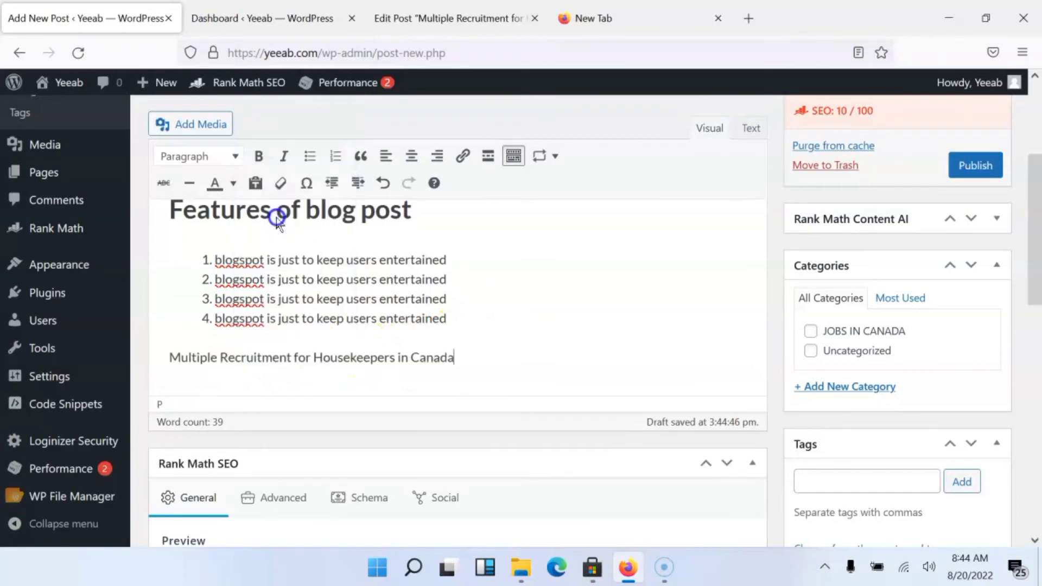
Copy the permalink of the Housekeepers post, close the extra dashboard page and return to the new post draft
{"action": "left_click", "coordinate": [427, 14]}
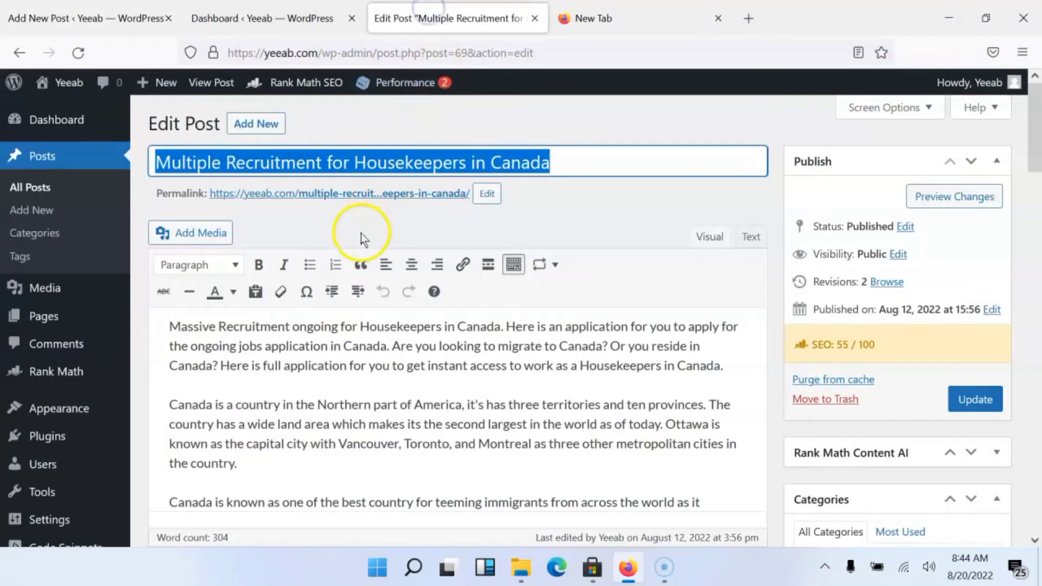
{"action": "right_click", "coordinate": [356, 194]}
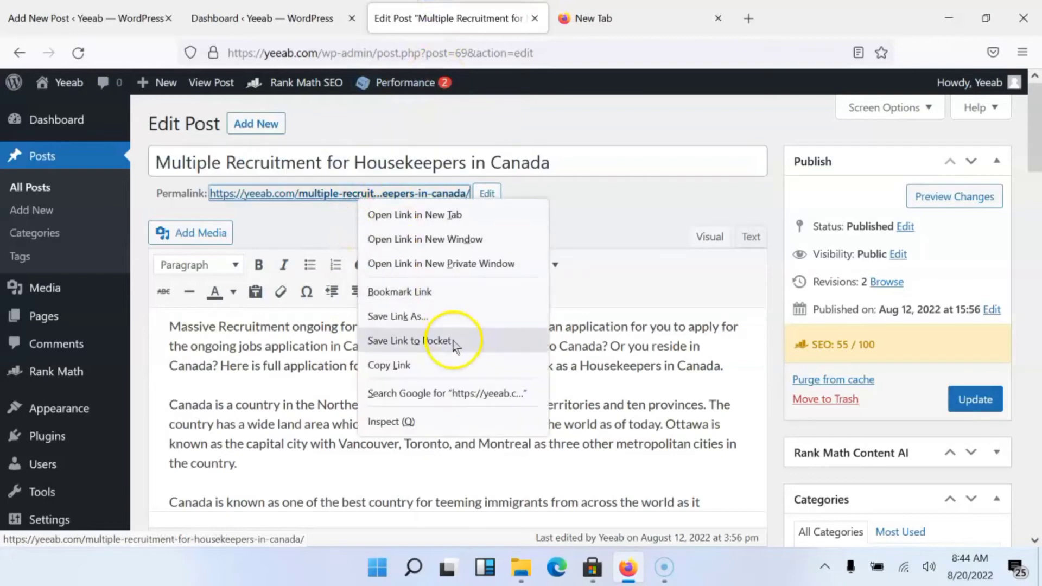
{"action": "left_click", "coordinate": [437, 363]}
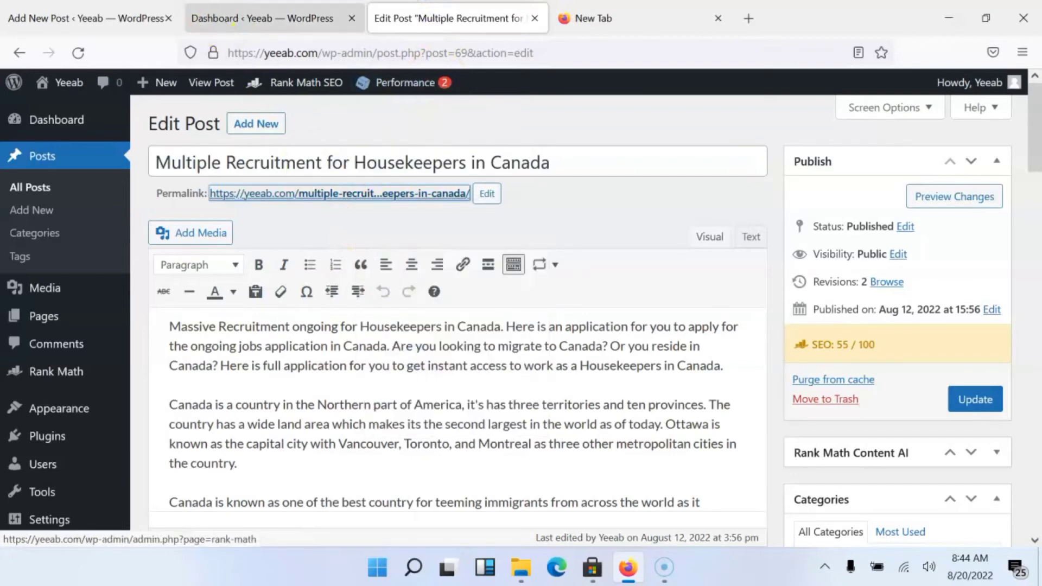
{"action": "left_click", "coordinate": [352, 18]}
{"action": "left_click", "coordinate": [102, 22]}
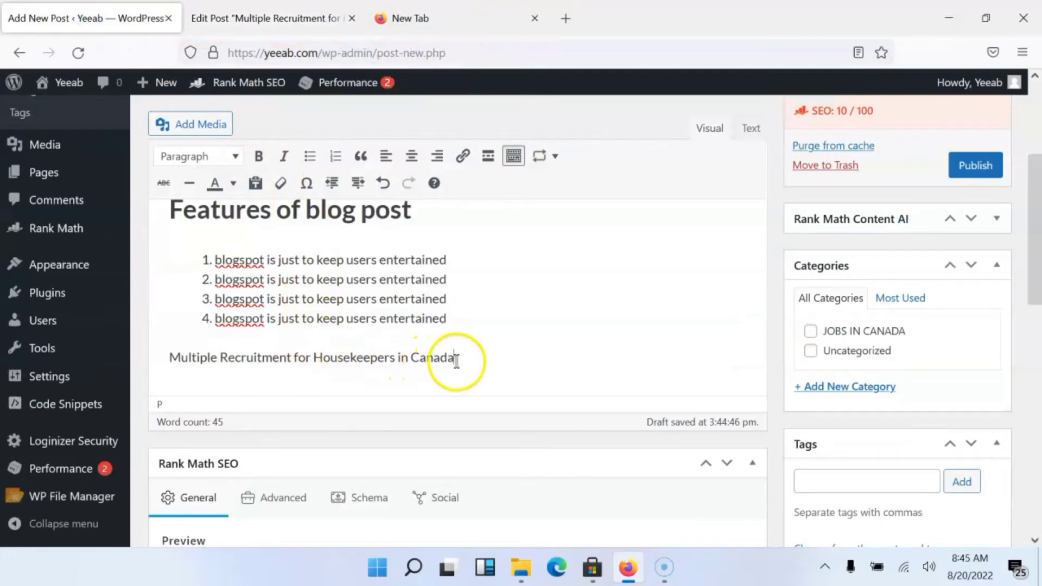
{"action": "left_click_drag", "start_coordinate": [457, 358], "coordinate": [162, 355]}
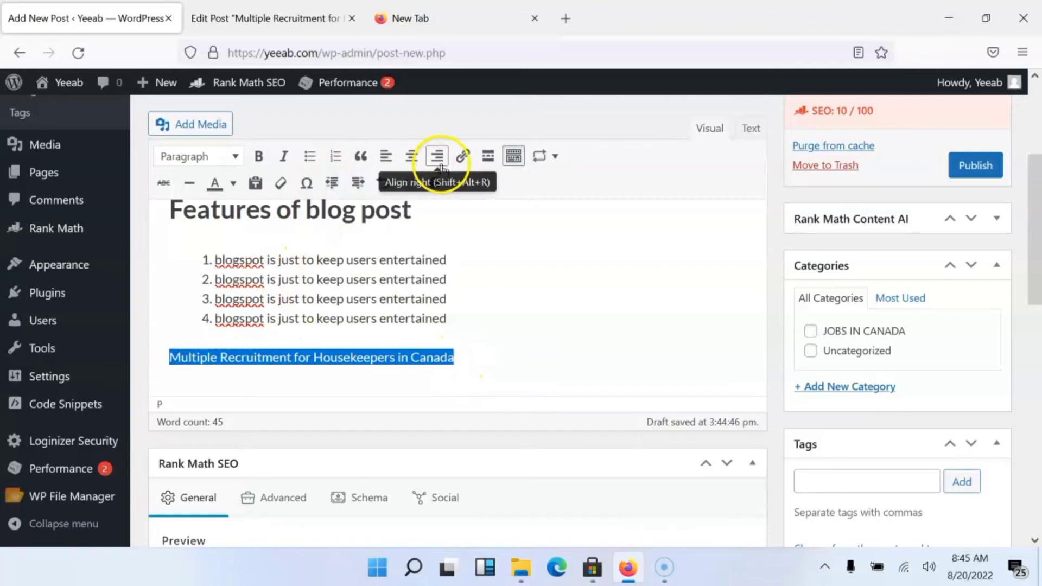
{"action": "left_click", "coordinate": [462, 156]}
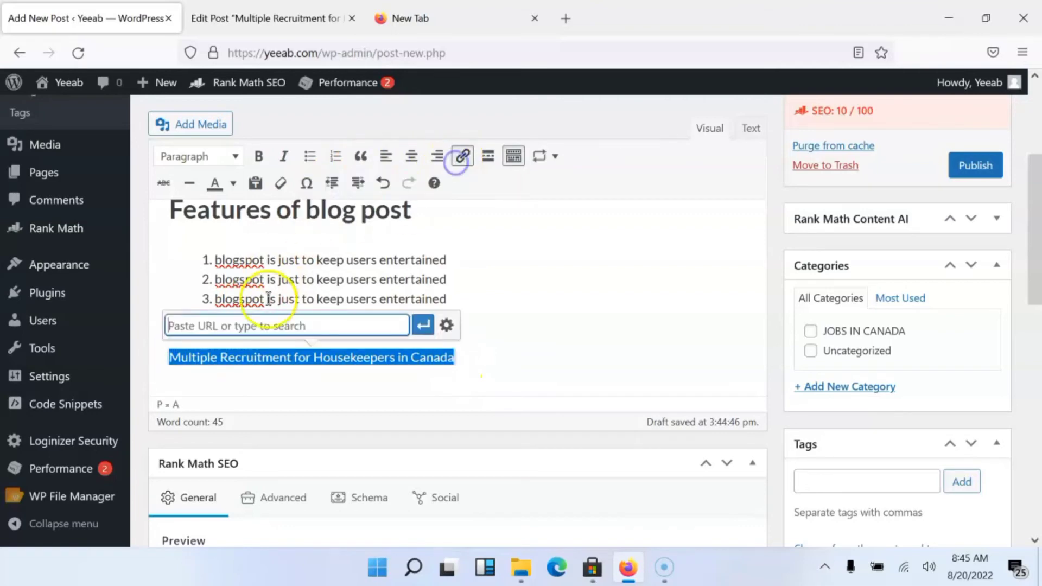
{"action": "right_click", "coordinate": [219, 332]}
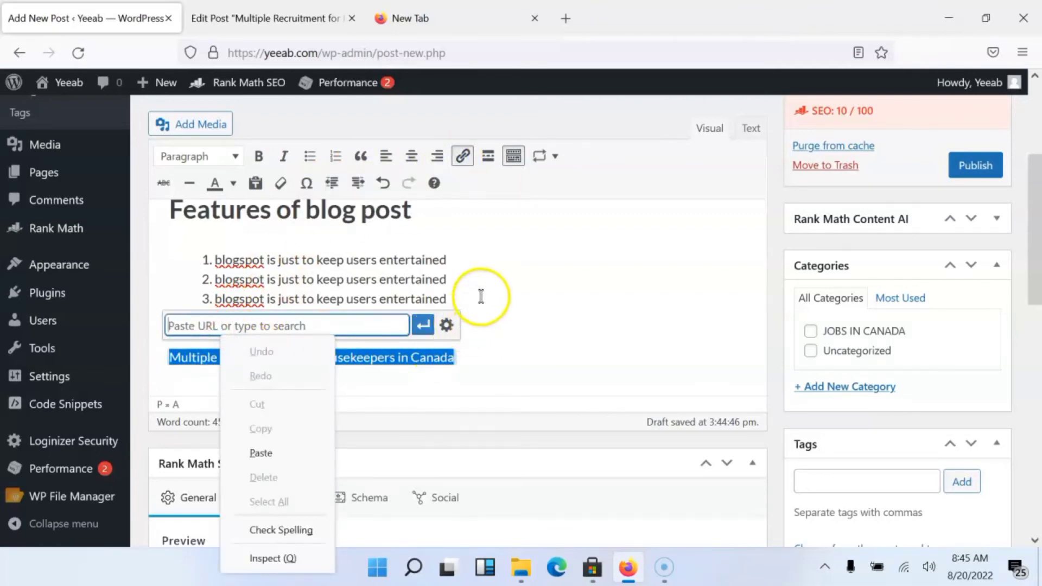
{"action": "left_click", "coordinate": [479, 297]}
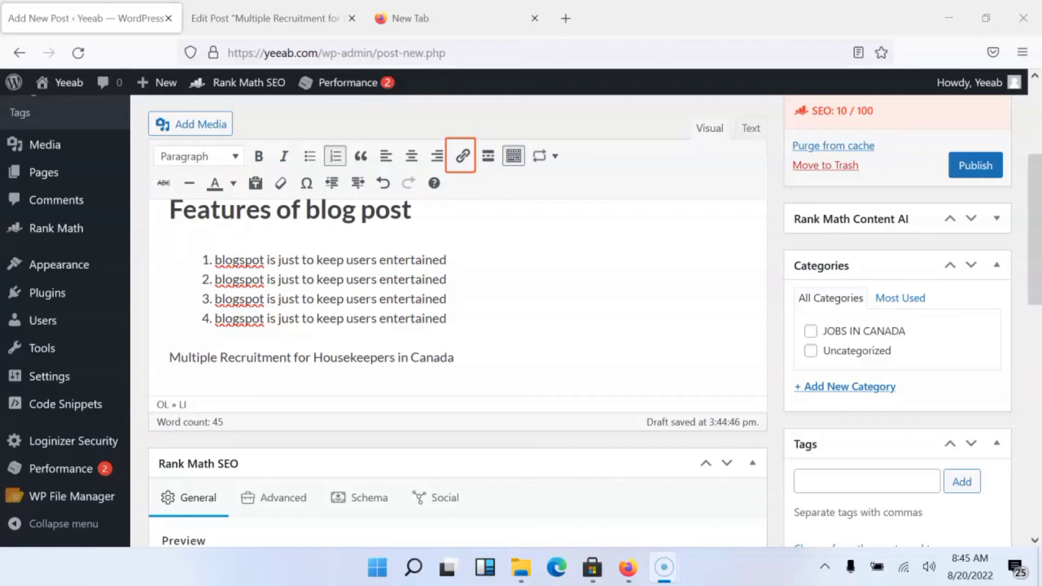
Link the text "Multiple Recruitment for Housekeepers in Canada" below the numbered list to the copied post permalink
{"action": "left_click_drag", "start_coordinate": [463, 358], "coordinate": [170, 353]}
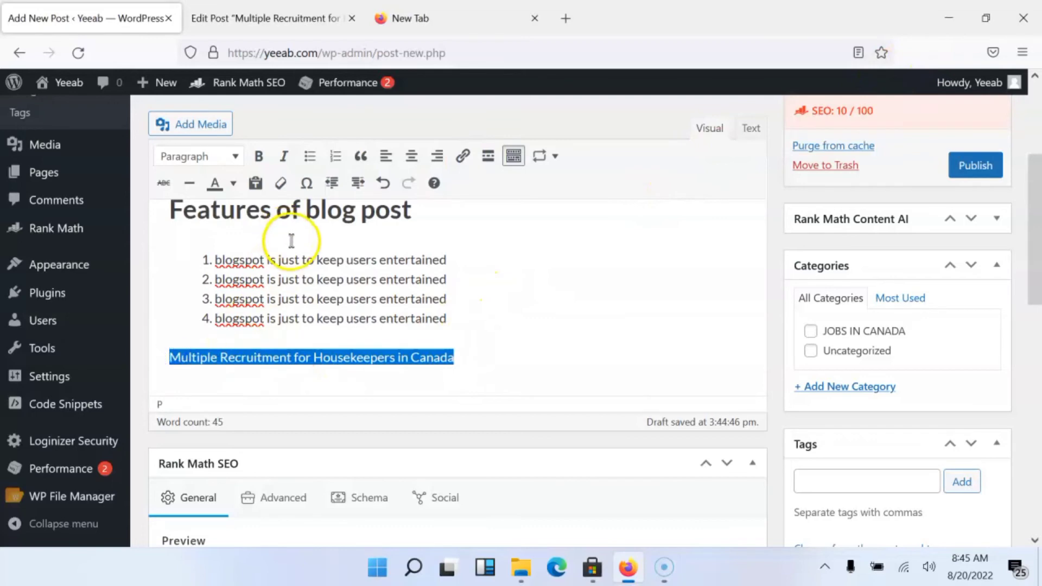
{"action": "left_click", "coordinate": [462, 156]}
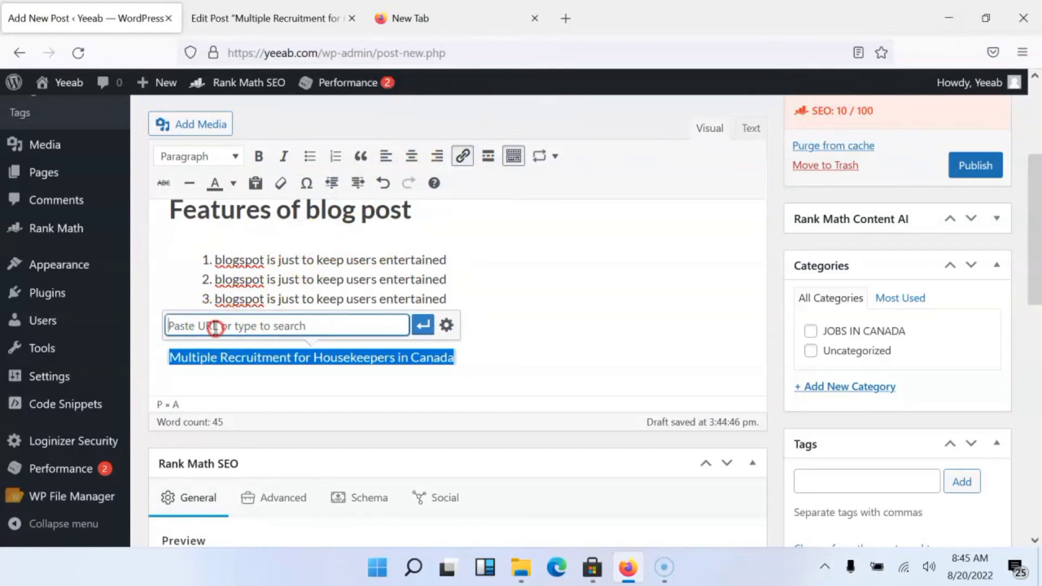
{"action": "right_click", "coordinate": [215, 328]}
{"action": "left_click", "coordinate": [278, 442]}
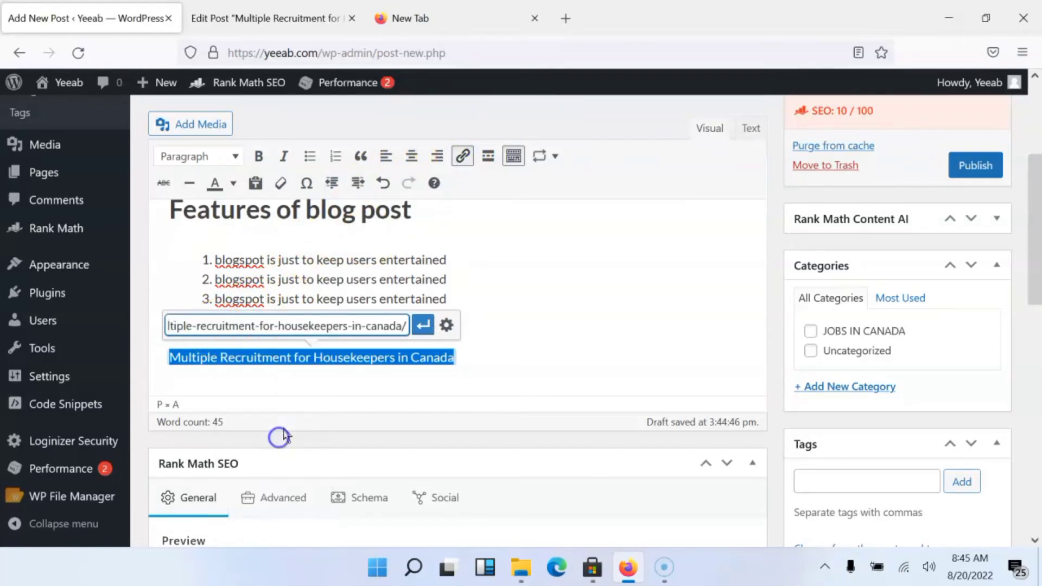
{"action": "left_click", "coordinate": [423, 328]}
{"action": "left_click", "coordinate": [338, 299]}
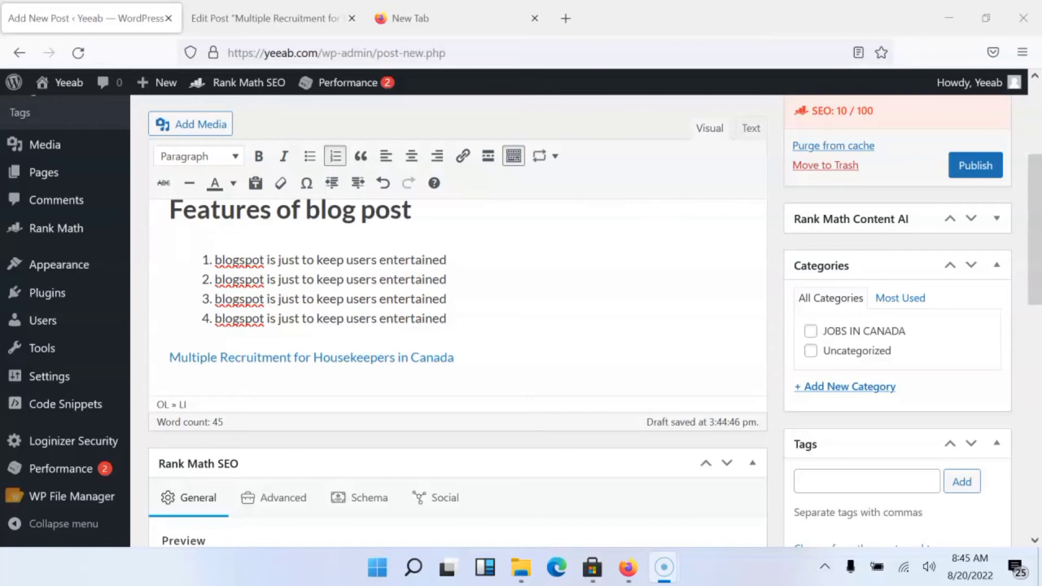
Create a new category named "Blogging tips" with no parent category and assign it to the post
{"action": "scroll", "coordinate": [818, 204], "scroll_direction": "up", "scroll_amount": 4}
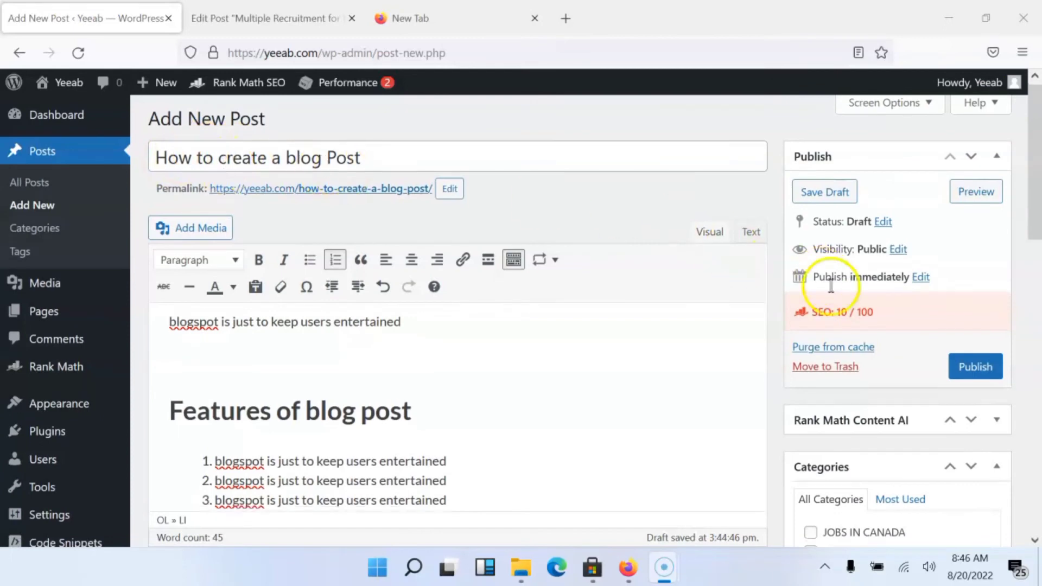
{"action": "scroll", "coordinate": [835, 315], "scroll_direction": "down", "scroll_amount": 3}
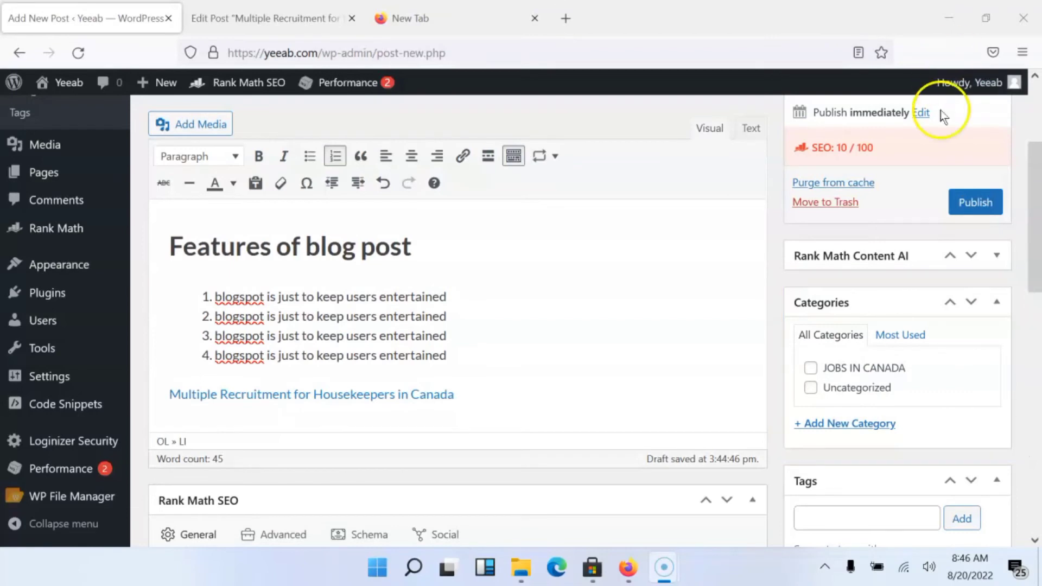
{"action": "scroll", "coordinate": [913, 275], "scroll_direction": "up", "scroll_amount": 3}
{"action": "scroll", "coordinate": [916, 340], "scroll_direction": "down", "scroll_amount": 3}
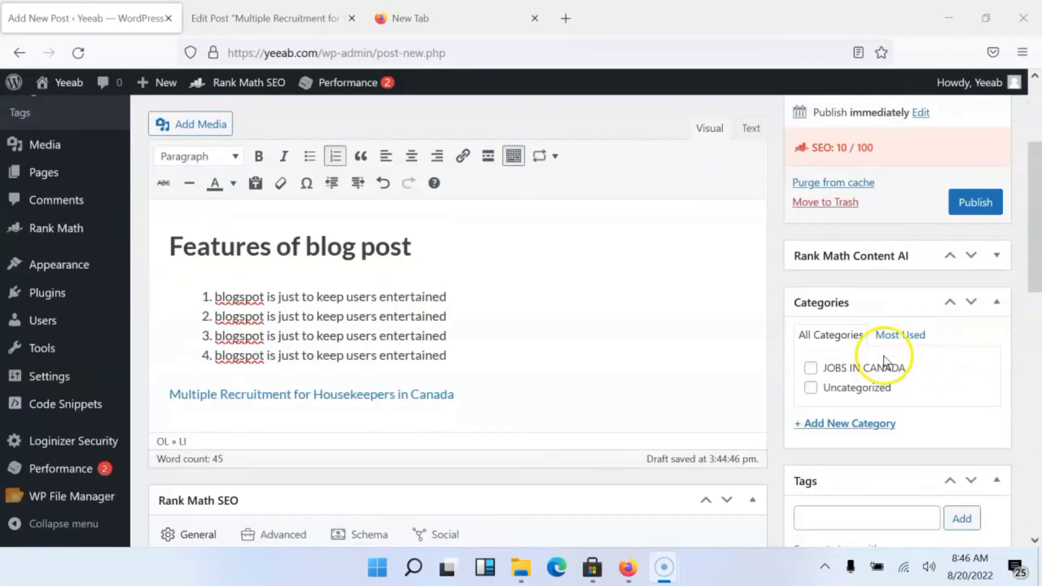
{"action": "left_click", "coordinate": [830, 430]}
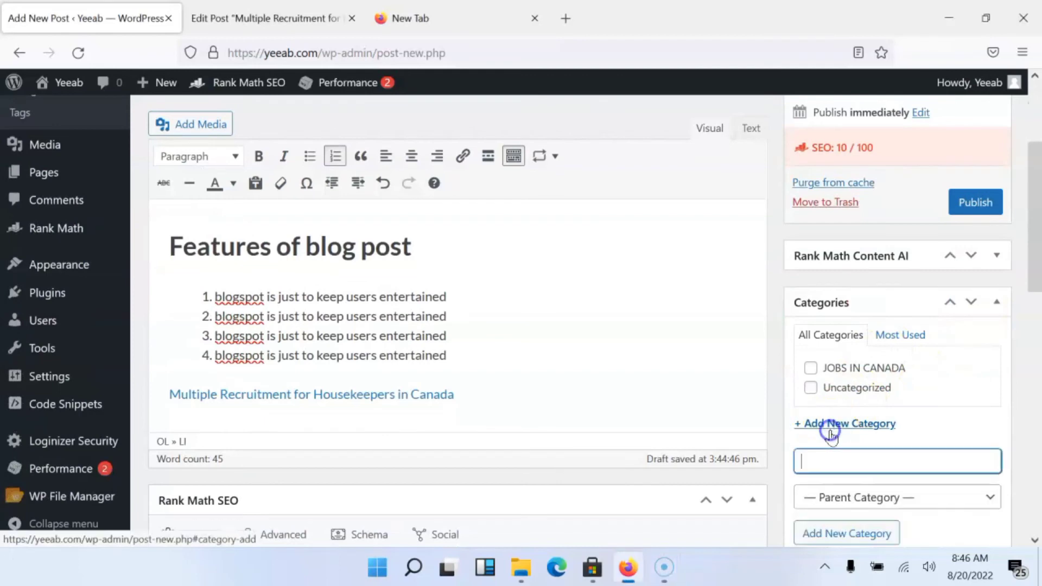
{"action": "left_click", "coordinate": [847, 494]}
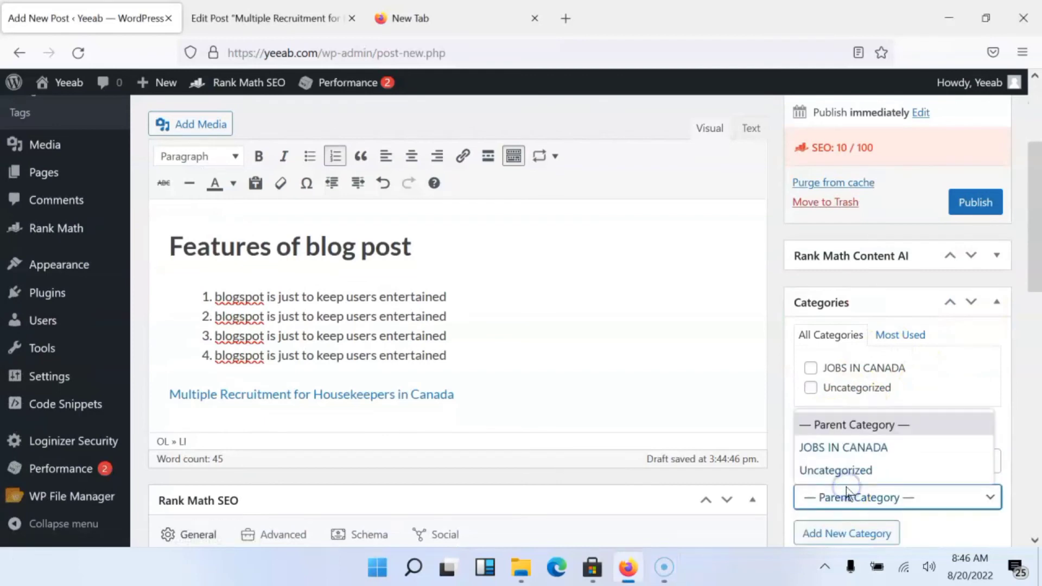
{"action": "left_click", "coordinate": [847, 494]}
{"action": "left_click", "coordinate": [827, 452]}
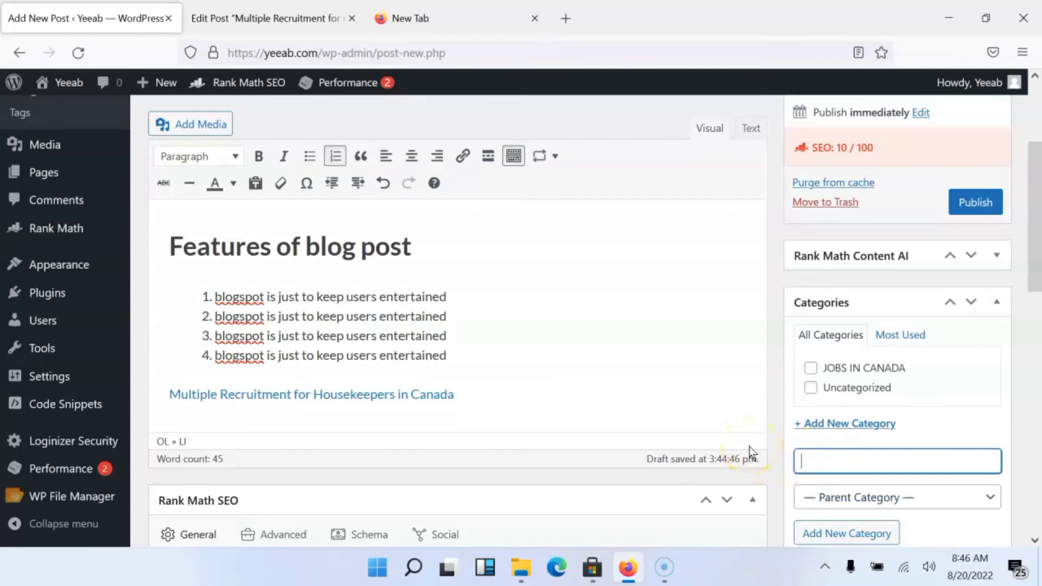
{"action": "type", "text": "Blogging tips"}
{"action": "scroll", "coordinate": [765, 461], "scroll_direction": "up", "scroll_amount": 2}
{"action": "scroll", "coordinate": [830, 394], "scroll_direction": "down", "scroll_amount": 5}
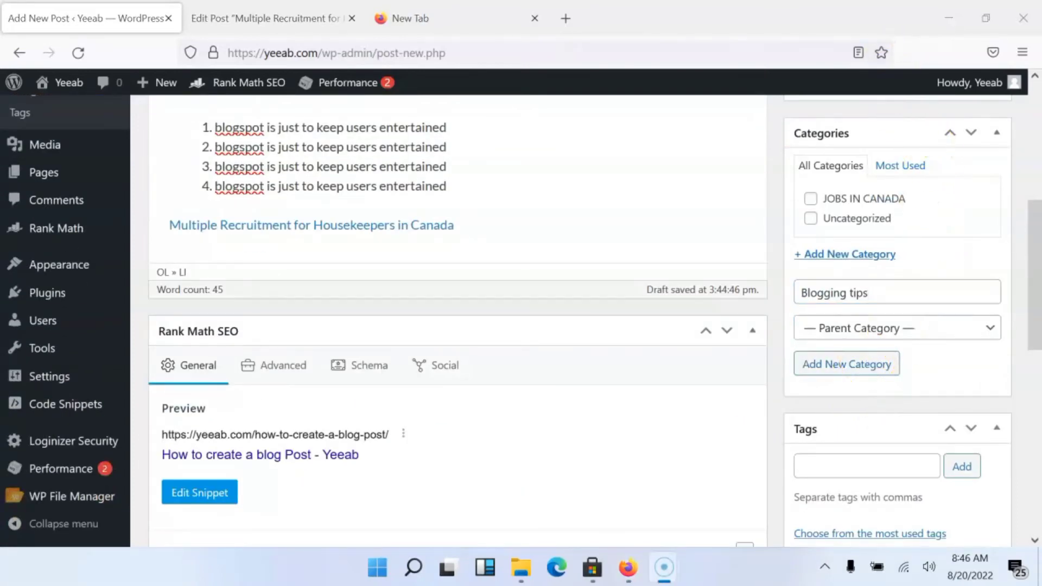
{"action": "mouse_move", "coordinate": [837, 359]}
{"action": "left_mouse_down"}
{"action": "mouse_move", "coordinate": [948, 395]}
{"action": "mouse_move", "coordinate": [914, 384]}
{"action": "left_mouse_up"}
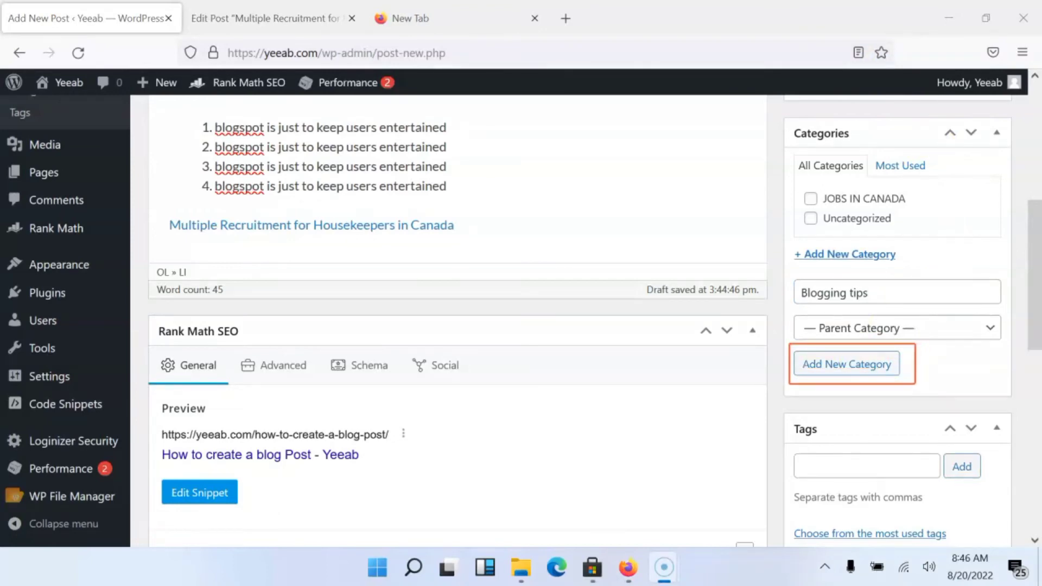
{"action": "left_click", "coordinate": [859, 358]}
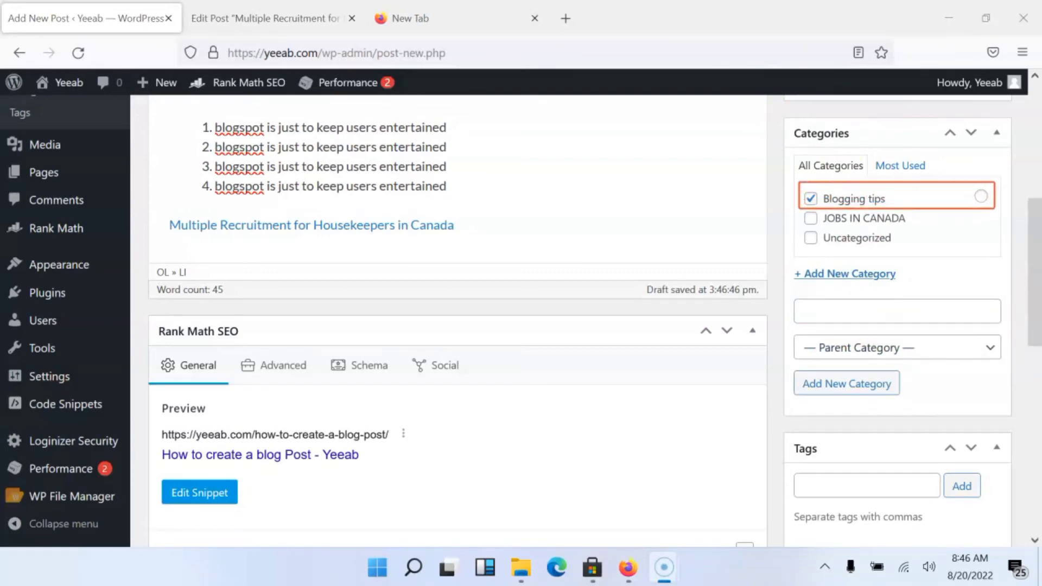
Copy the word "blogspot" from the first item of the numbered list in the post body
{"action": "scroll", "coordinate": [906, 233], "scroll_direction": "up", "scroll_amount": 3}
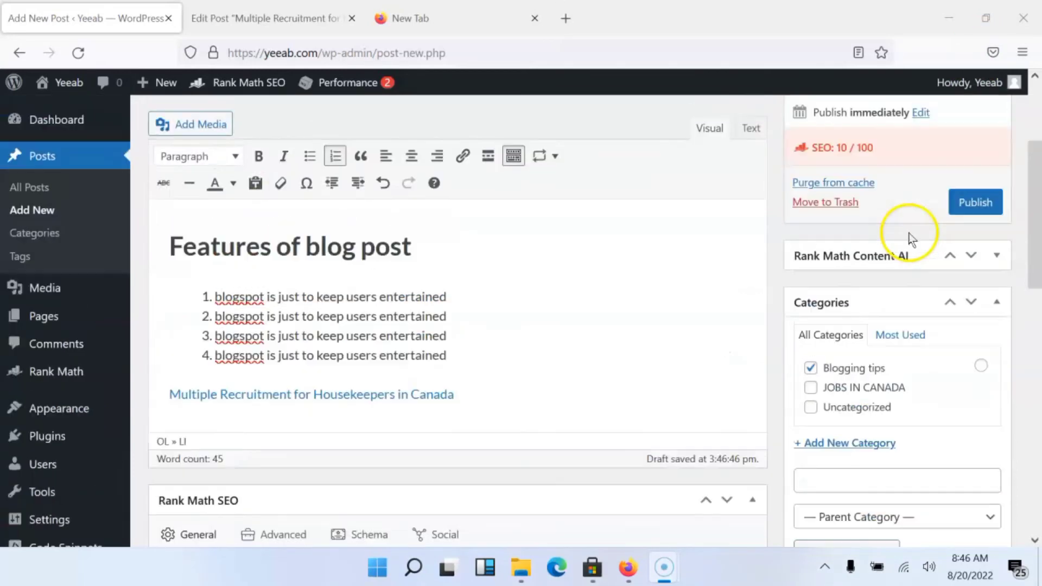
{"action": "scroll", "coordinate": [923, 239], "scroll_direction": "up", "scroll_amount": 3}
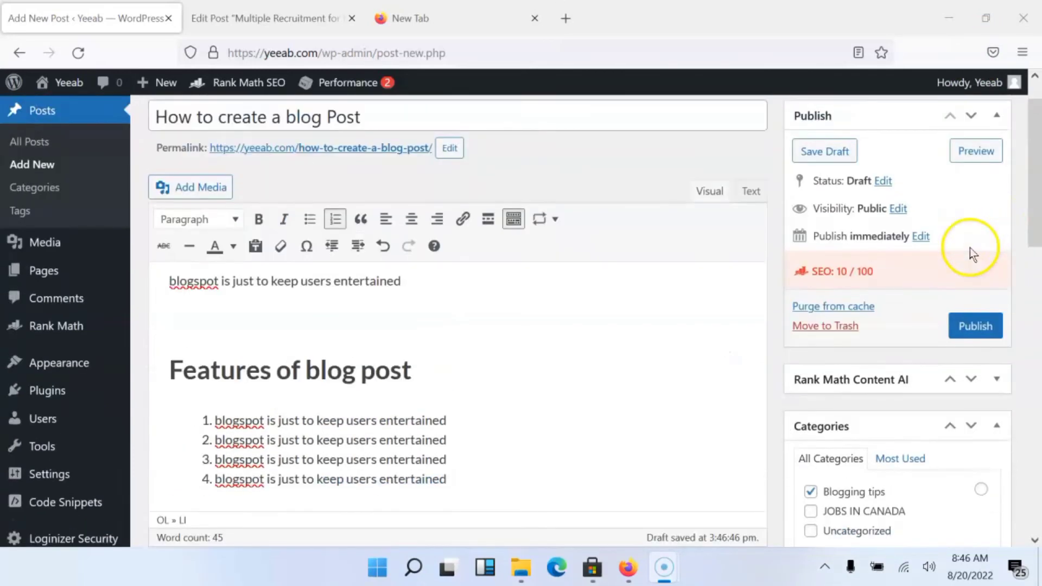
{"action": "scroll", "coordinate": [799, 390], "scroll_direction": "down", "scroll_amount": 2}
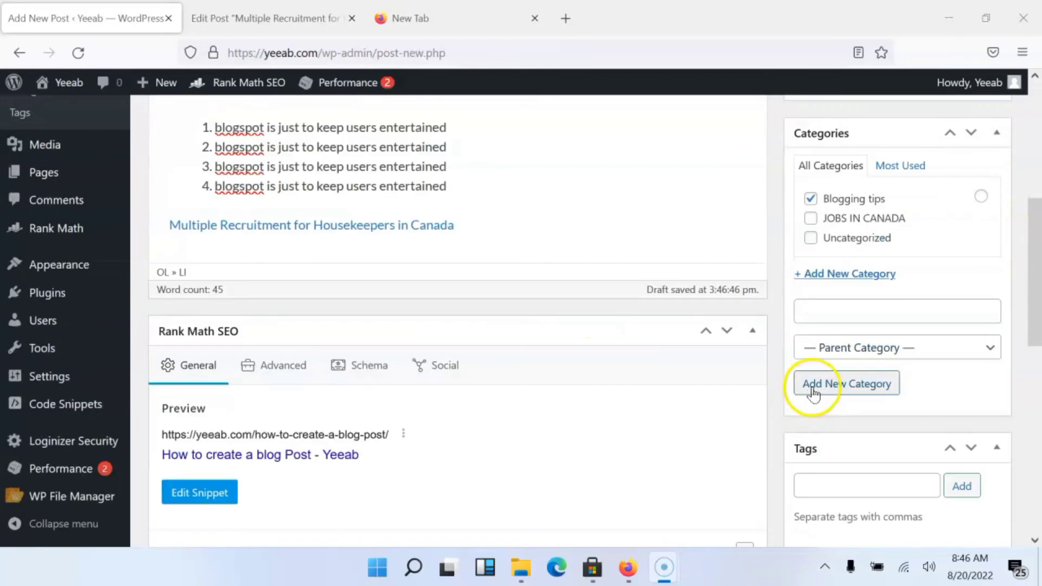
{"action": "scroll", "coordinate": [830, 418], "scroll_direction": "down", "scroll_amount": 2}
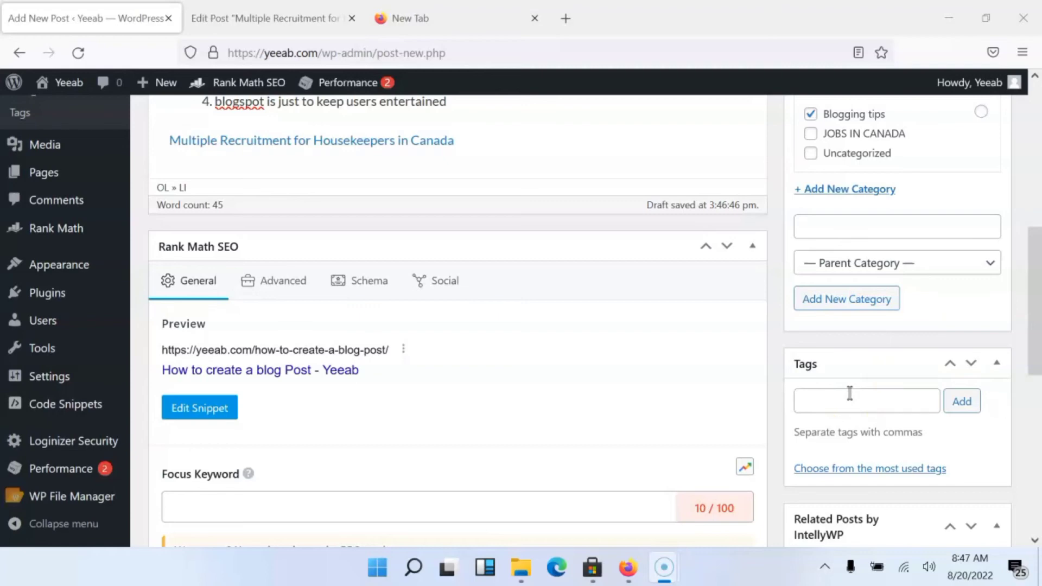
{"action": "scroll", "coordinate": [834, 396], "scroll_direction": "up", "scroll_amount": 8}
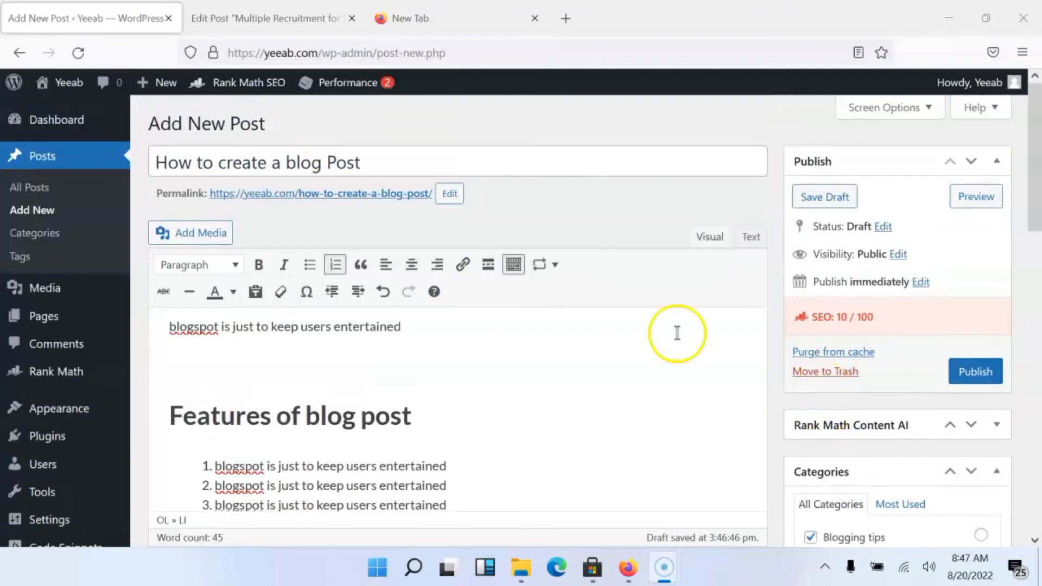
{"action": "left_click_drag", "start_coordinate": [453, 468], "coordinate": [251, 461]}
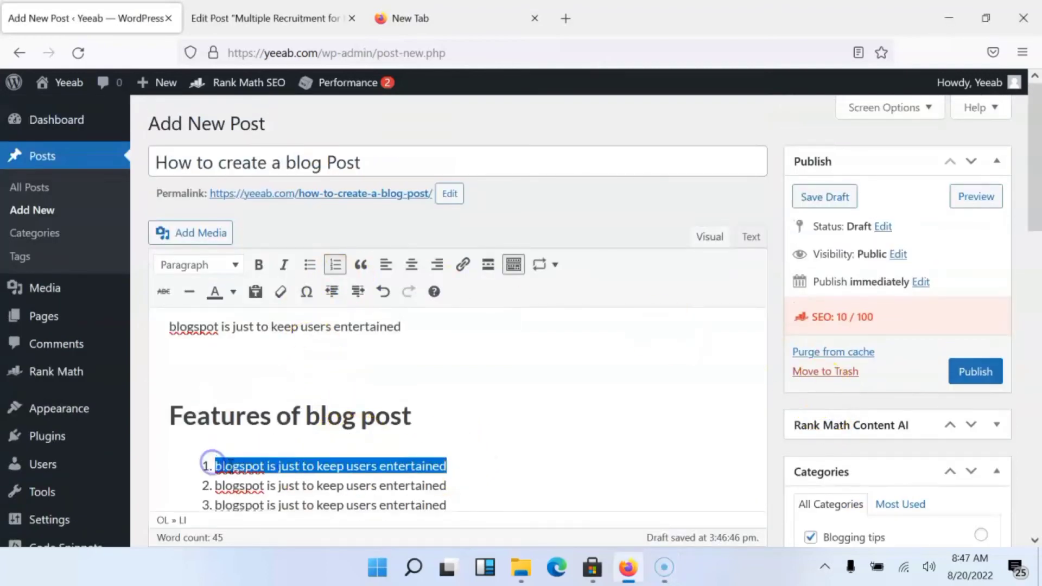
{"action": "left_click", "coordinate": [266, 464]}
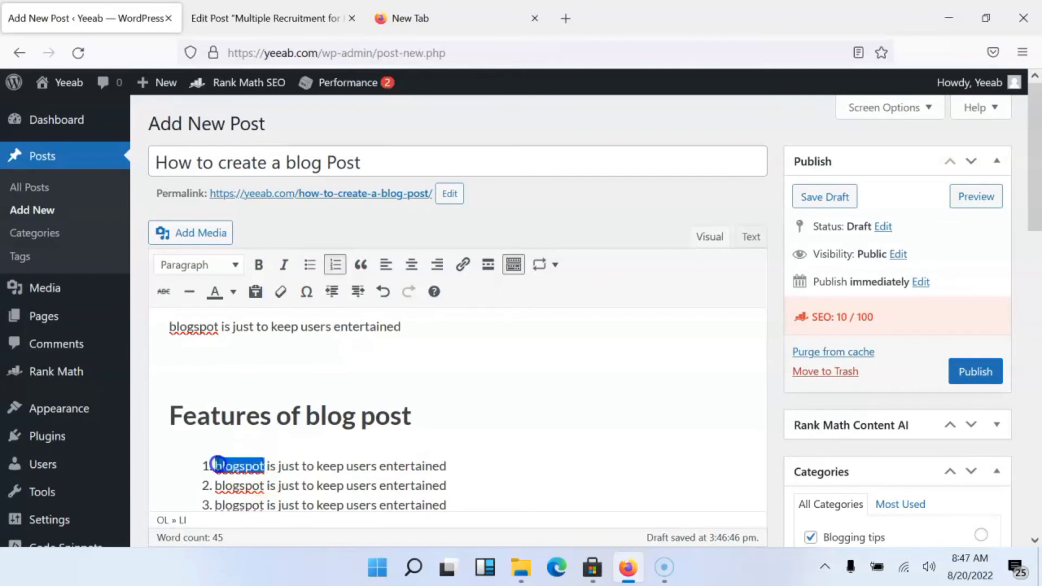
{"action": "right_click", "coordinate": [233, 466]}
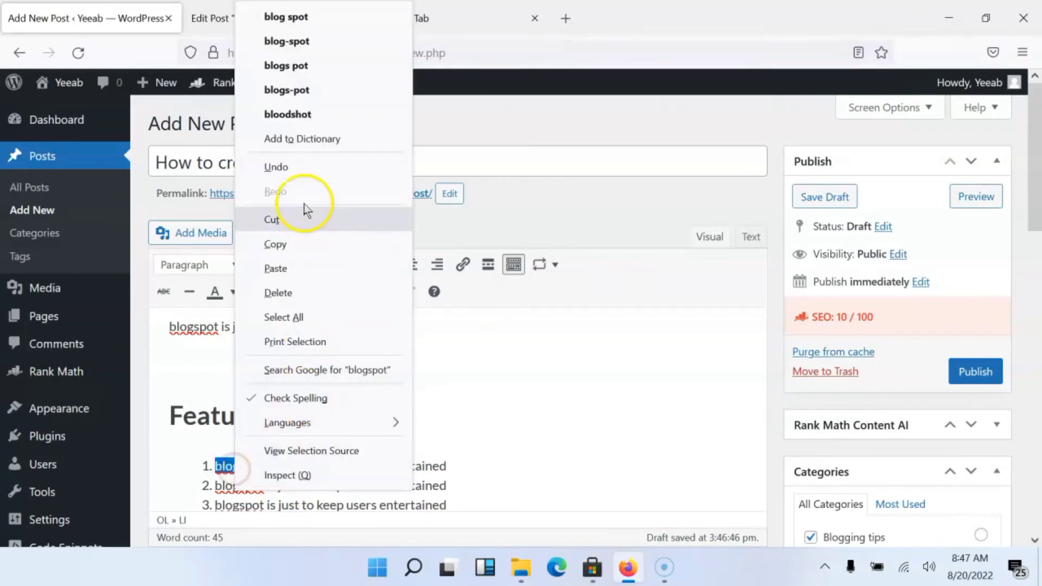
{"action": "left_click", "coordinate": [290, 243]}
Paste the copied word "blogspot" as a tag and add it to the post
{"action": "scroll", "coordinate": [754, 429], "scroll_direction": "down", "scroll_amount": 5}
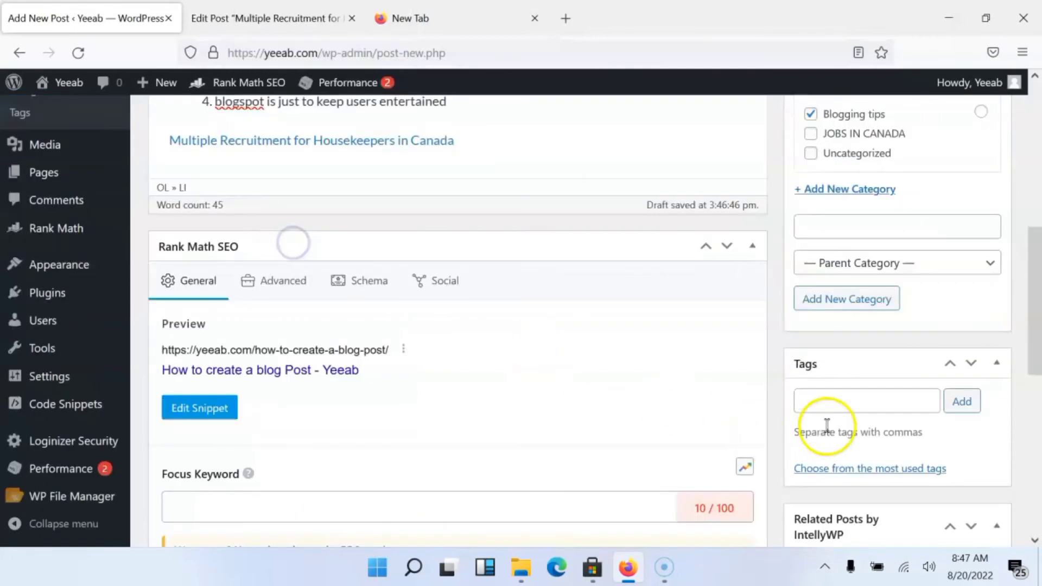
{"action": "right_click", "coordinate": [853, 403]}
{"action": "left_click", "coordinate": [907, 259]}
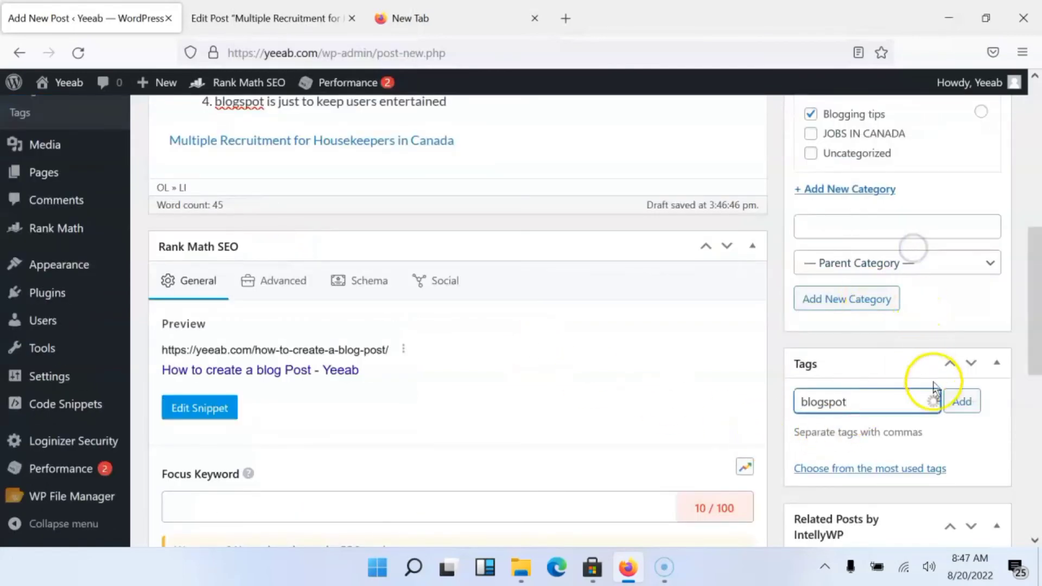
{"action": "left_click", "coordinate": [961, 404]}
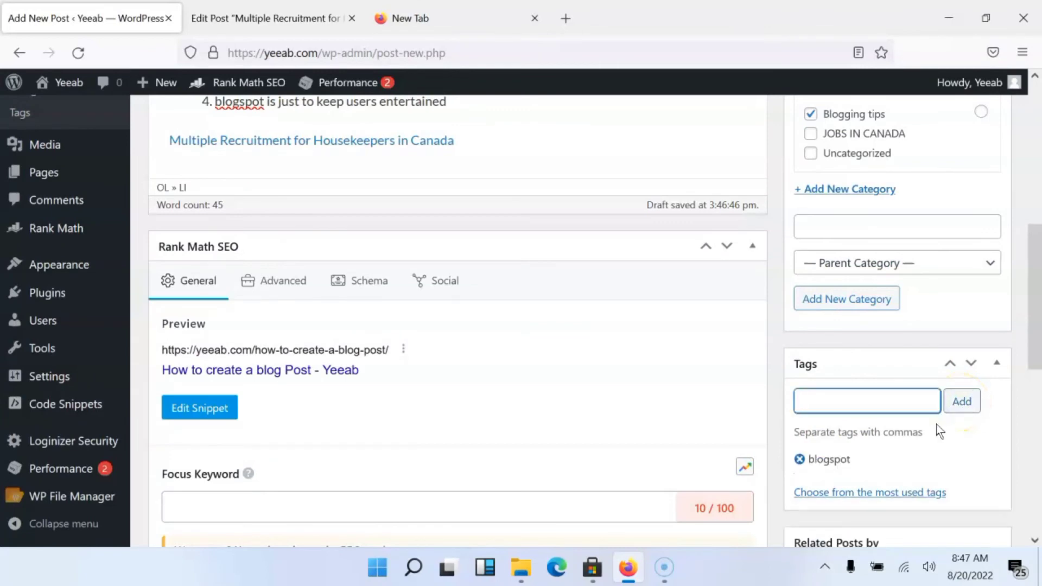
{"action": "scroll", "coordinate": [808, 445], "scroll_direction": "down", "scroll_amount": 3}
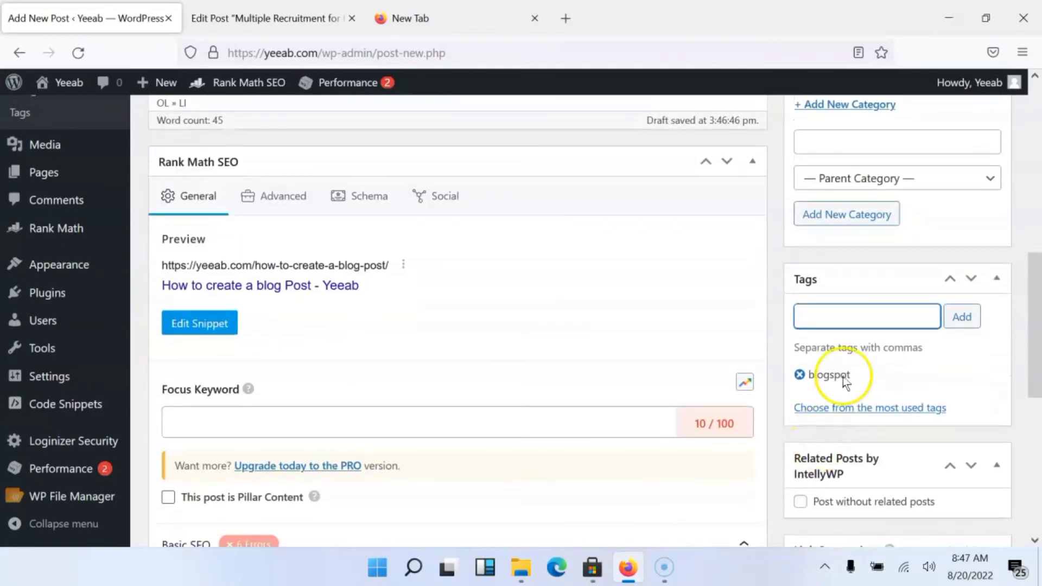
{"action": "left_click", "coordinate": [807, 66]}
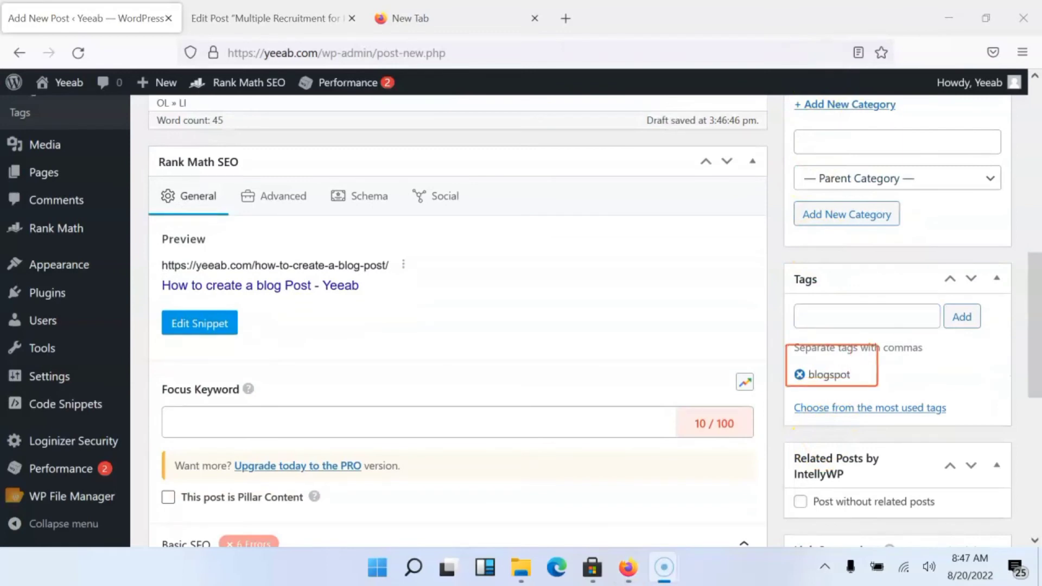
Open the post's status setting in the publish options and look through the available statuses
{"action": "scroll", "coordinate": [726, 284], "scroll_direction": "down", "scroll_amount": 8}
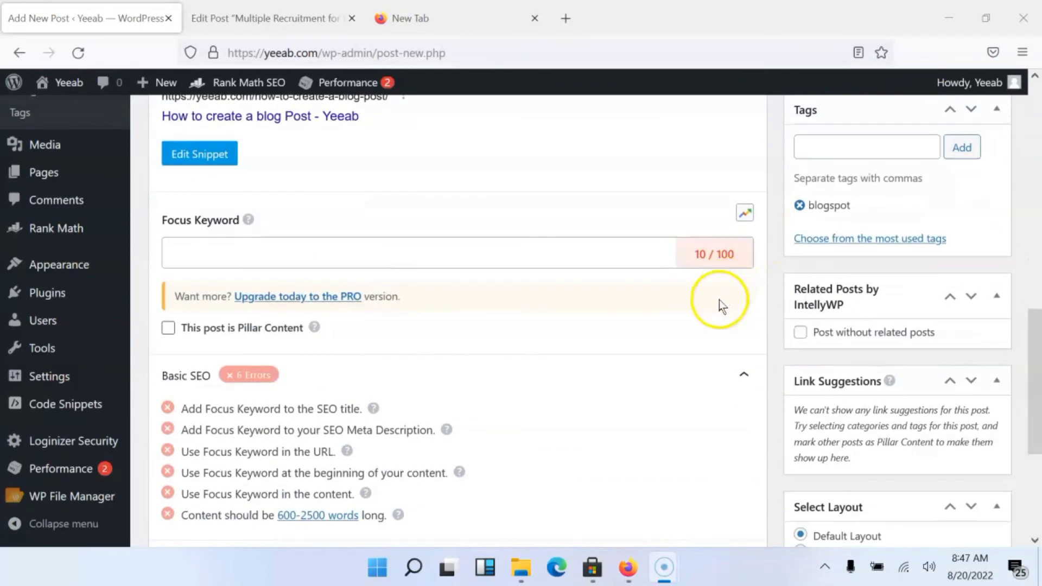
{"action": "scroll", "coordinate": [722, 303], "scroll_direction": "up", "scroll_amount": 15}
{"action": "scroll", "coordinate": [730, 333], "scroll_direction": "up", "scroll_amount": 5}
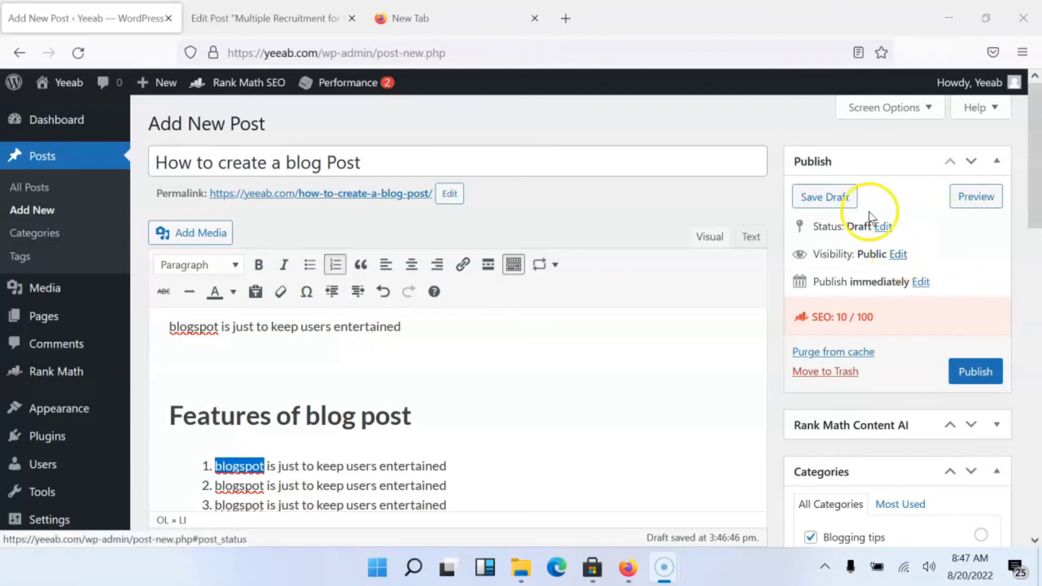
{"action": "left_click", "coordinate": [883, 227]}
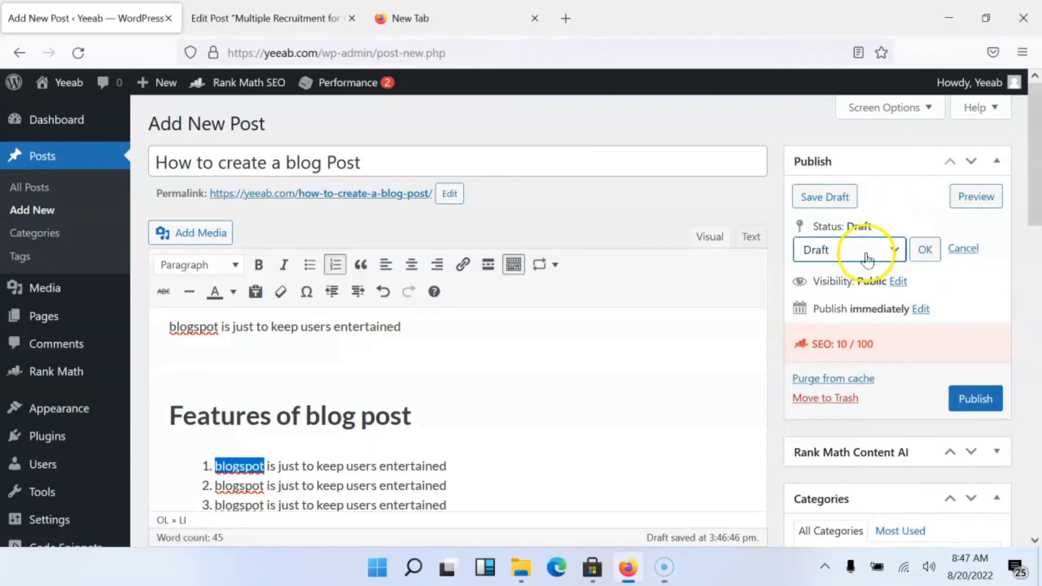
{"action": "left_click", "coordinate": [867, 251]}
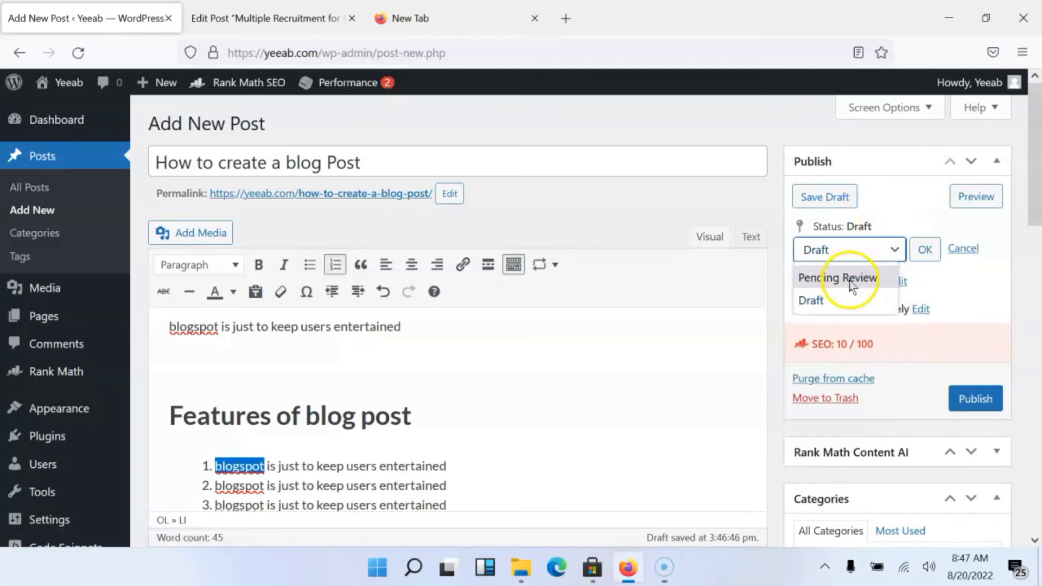
{"action": "left_click", "coordinate": [912, 220]}
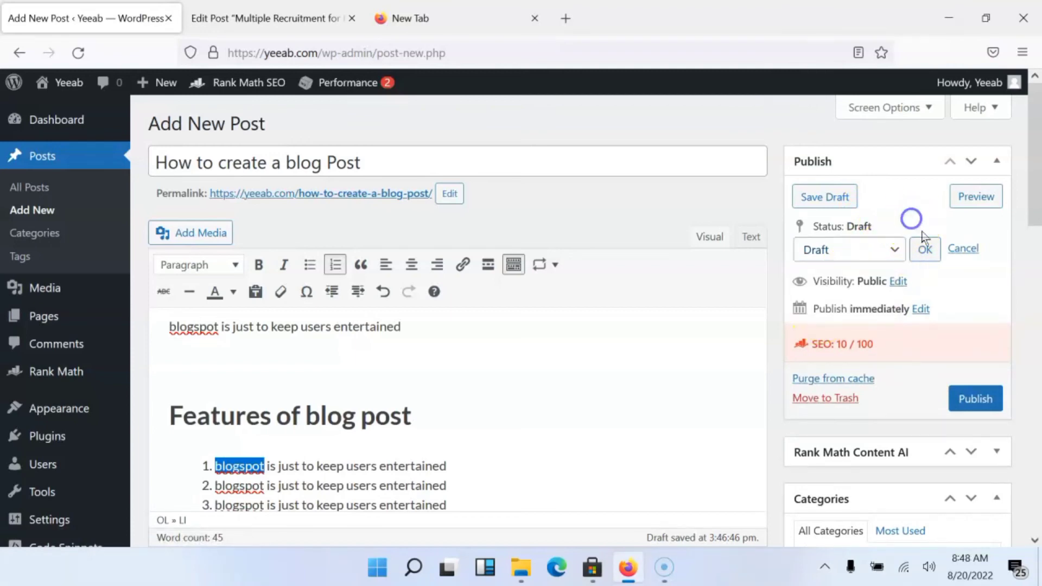
Open the publish date settings, look through the month and status choices, and confirm the date
{"action": "left_click", "coordinate": [919, 309]}
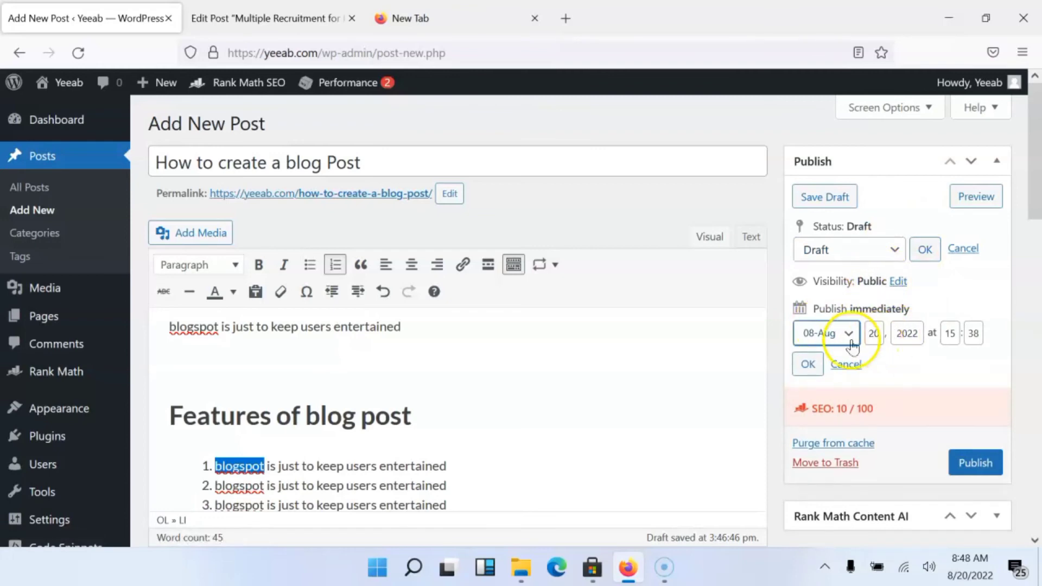
{"action": "left_click", "coordinate": [850, 335]}
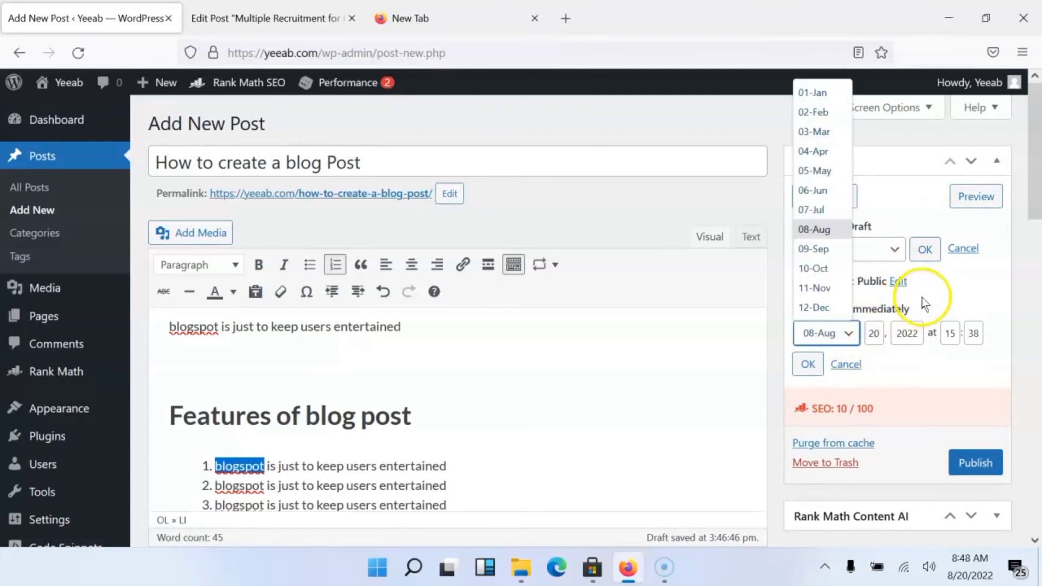
{"action": "left_click", "coordinate": [925, 299]}
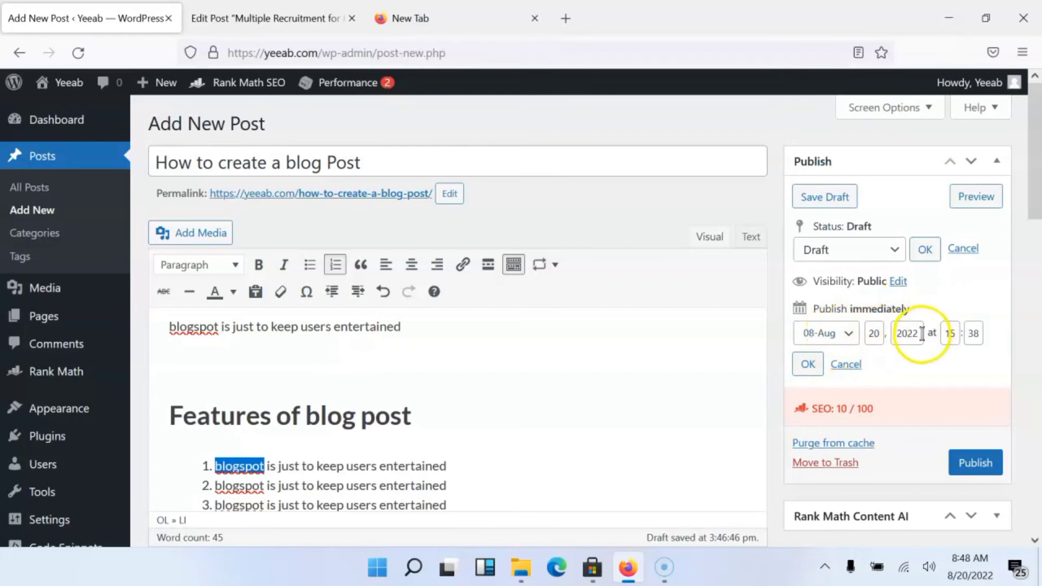
{"action": "left_click", "coordinate": [870, 255]}
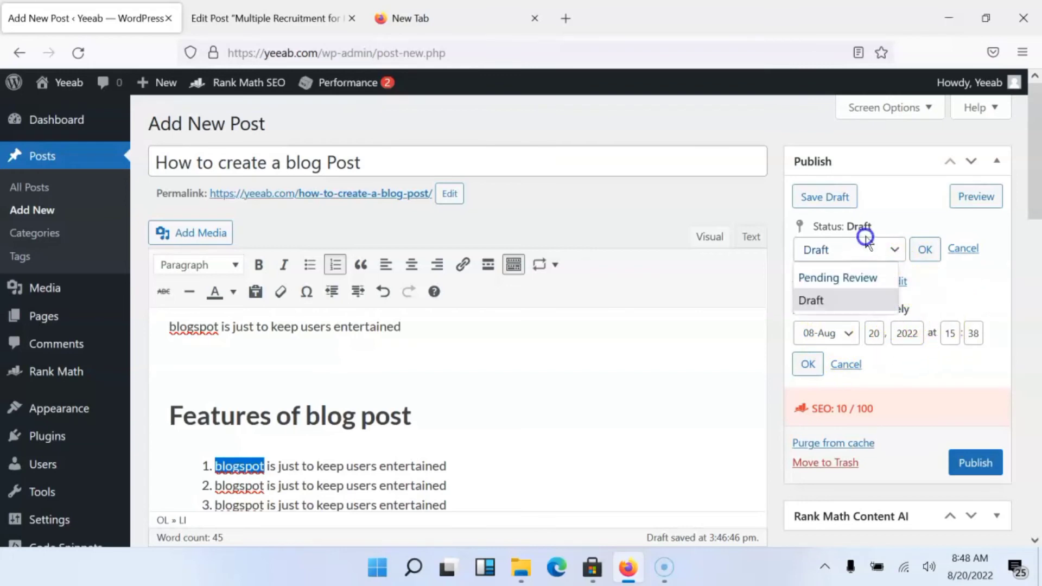
{"action": "left_click", "coordinate": [963, 421]}
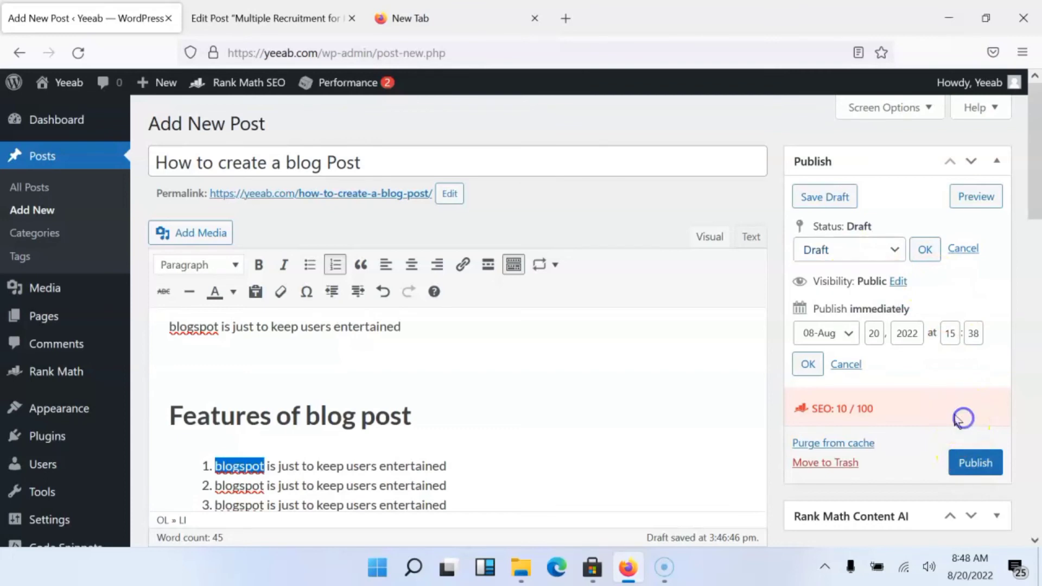
{"action": "left_click", "coordinate": [809, 362]}
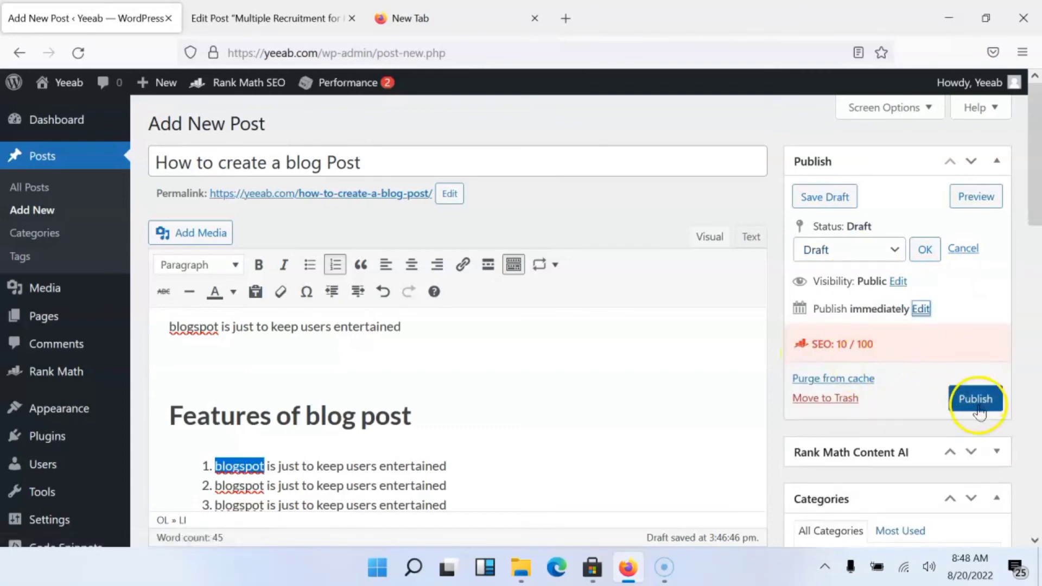
{"action": "scroll", "coordinate": [880, 359], "scroll_direction": "down", "scroll_amount": 2}
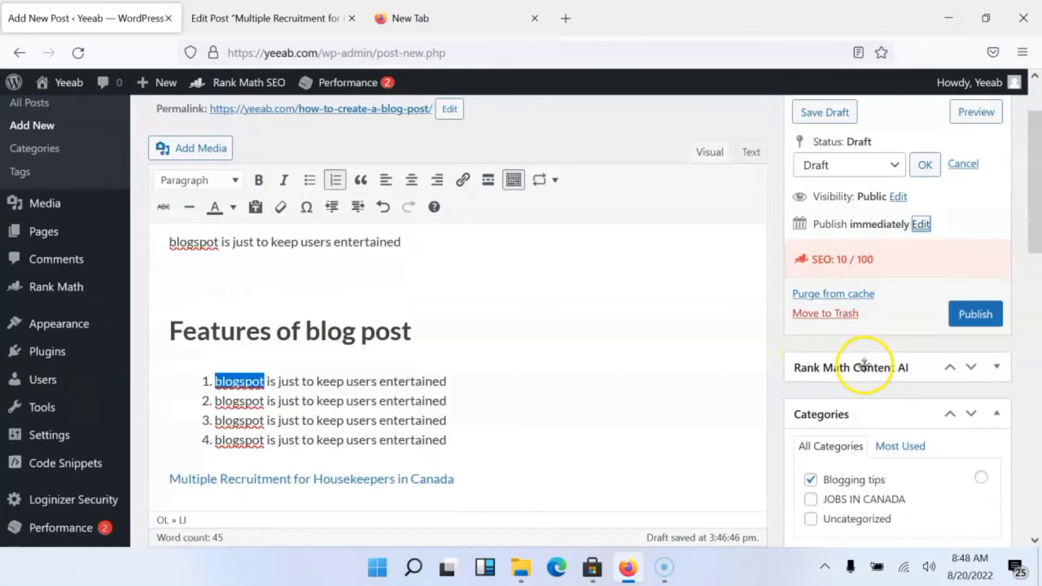
{"action": "scroll", "coordinate": [868, 380], "scroll_direction": "down", "scroll_amount": 5}
{"action": "scroll", "coordinate": [902, 416], "scroll_direction": "down", "scroll_amount": 10}
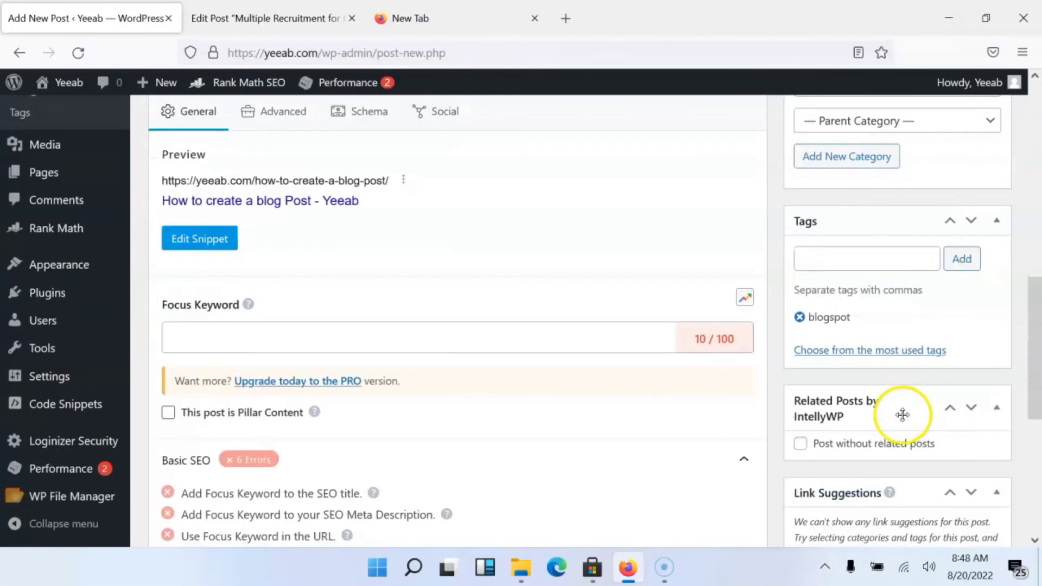
{"action": "scroll", "coordinate": [813, 428], "scroll_direction": "up", "scroll_amount": 10}
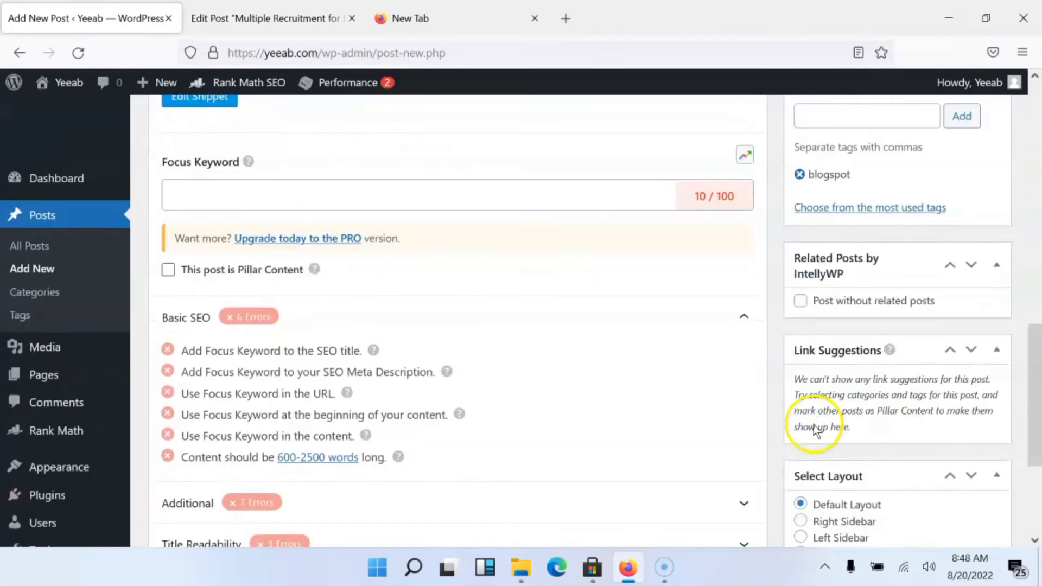
Visit the live site from the housekeepers post's editor and examine how the listed posts show their images
{"action": "left_click", "coordinate": [269, 23]}
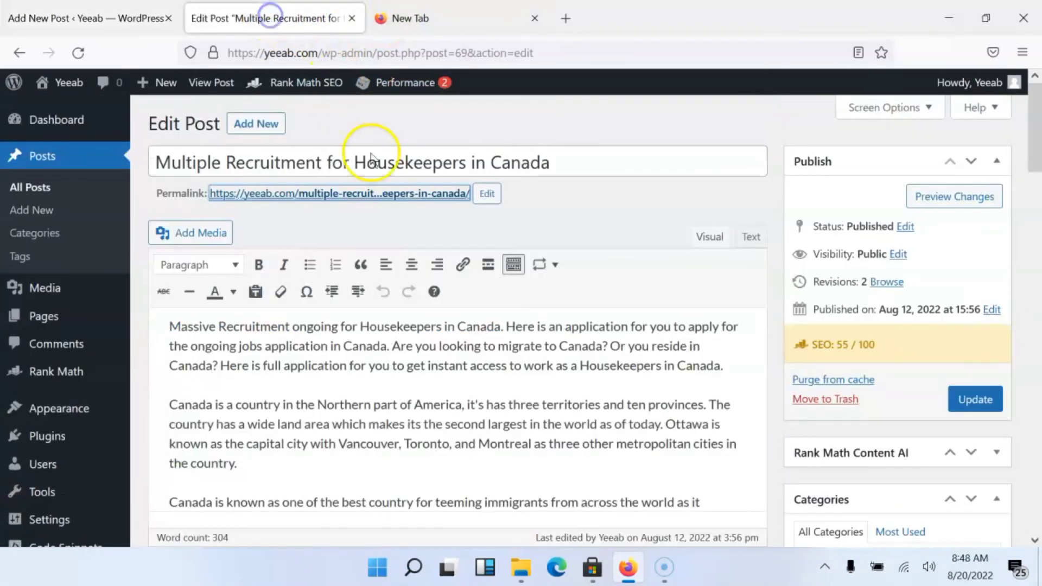
{"action": "mouse_move", "coordinate": [46, 95]}
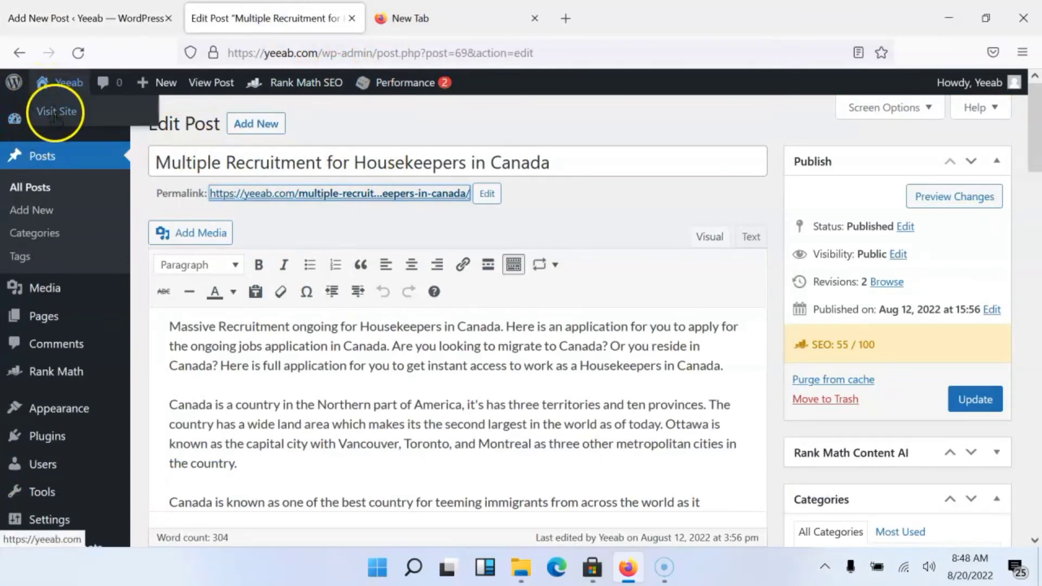
{"action": "left_click", "coordinate": [56, 113]}
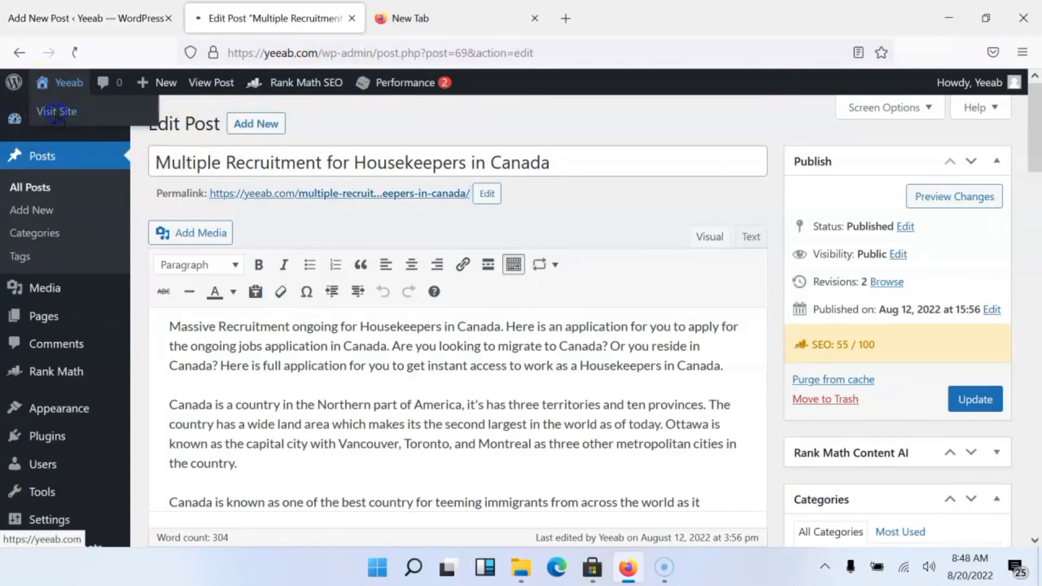
{"action": "scroll", "coordinate": [293, 244], "scroll_direction": "down", "scroll_amount": 5}
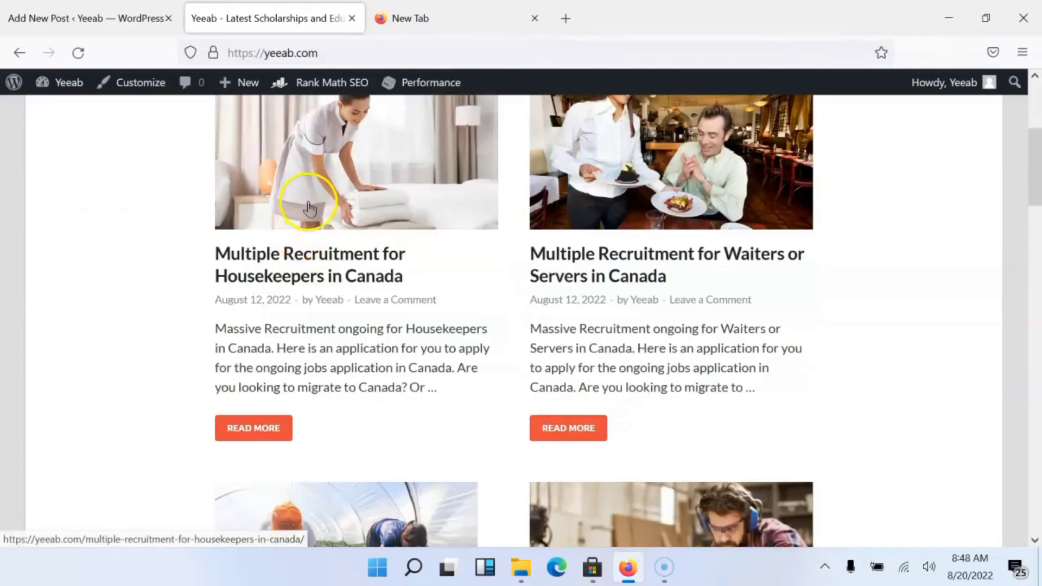
{"action": "scroll", "coordinate": [489, 257], "scroll_direction": "up", "scroll_amount": 3}
{"action": "left_click", "coordinate": [750, 5]}
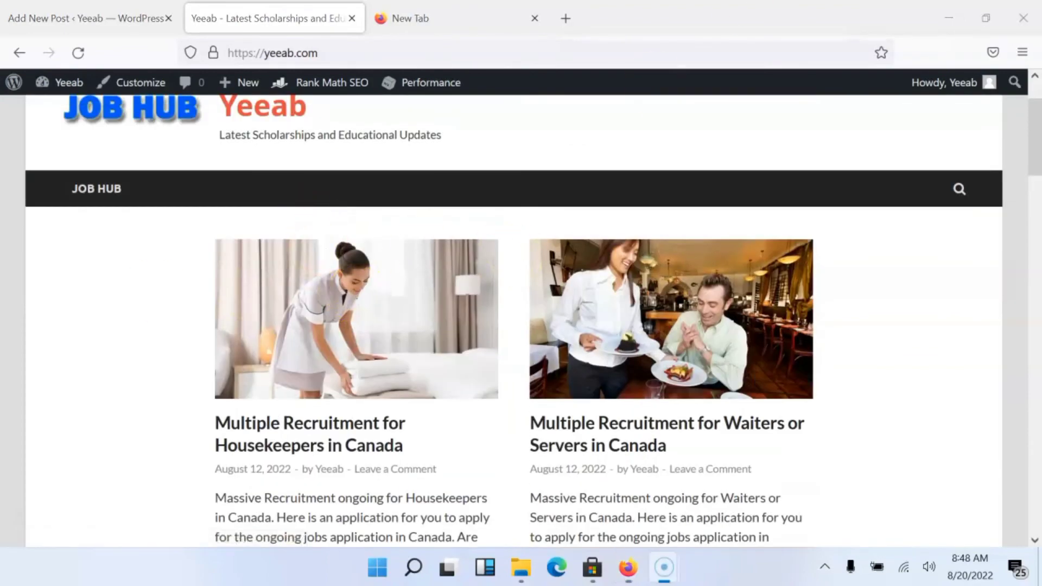
{"action": "mouse_move", "coordinate": [198, 212]}
{"action": "left_mouse_down"}
{"action": "mouse_move", "coordinate": [468, 352]}
{"action": "mouse_move", "coordinate": [521, 406]}
{"action": "mouse_move", "coordinate": [512, 408]}
{"action": "left_mouse_up"}
Search Google Images for "blogspot" in the empty browser tab
{"action": "left_click", "coordinate": [447, 20]}
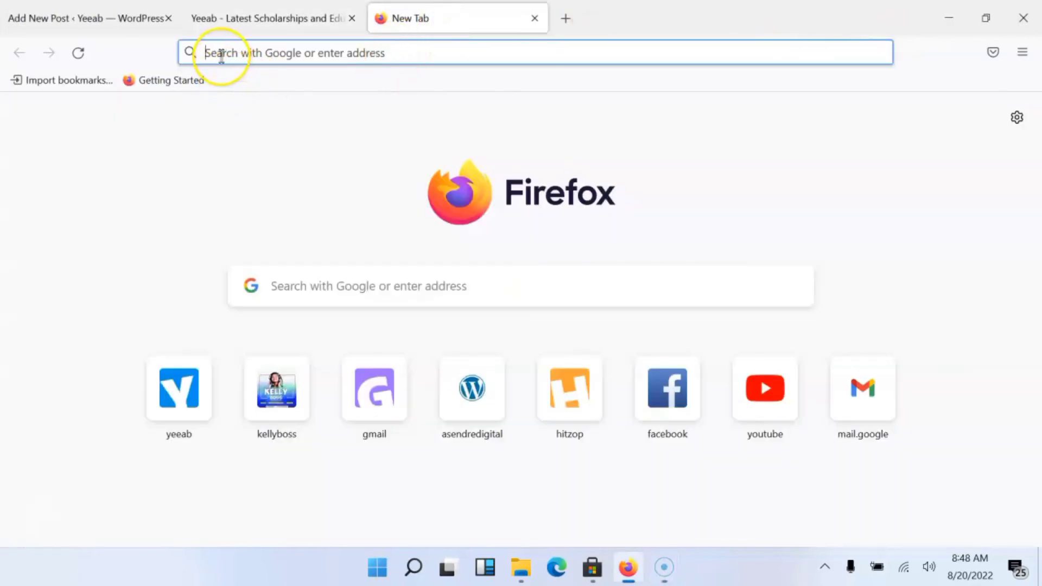
{"action": "type", "text": "blo"}
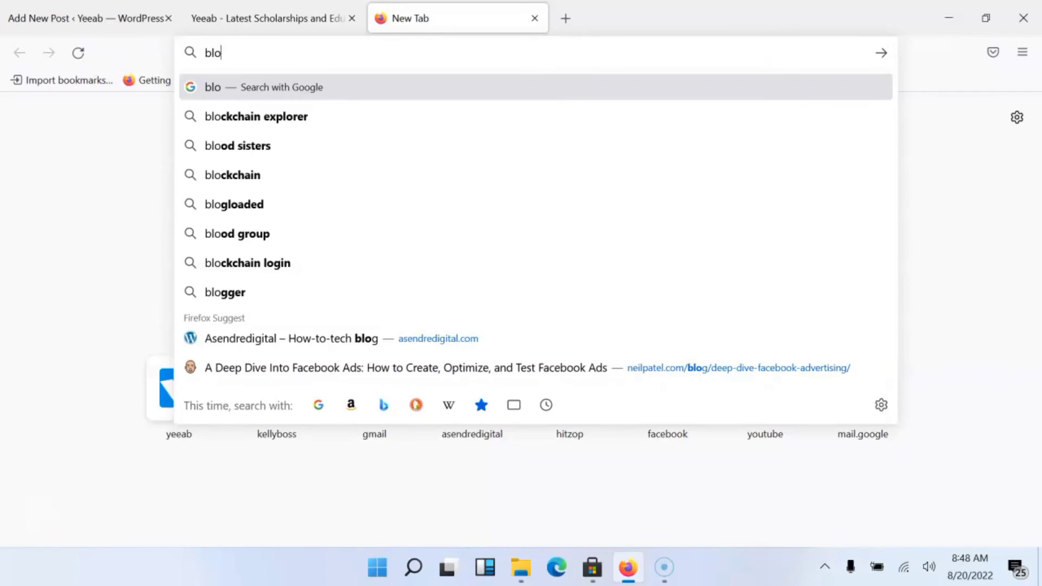
{"action": "type", "text": "gspot"}
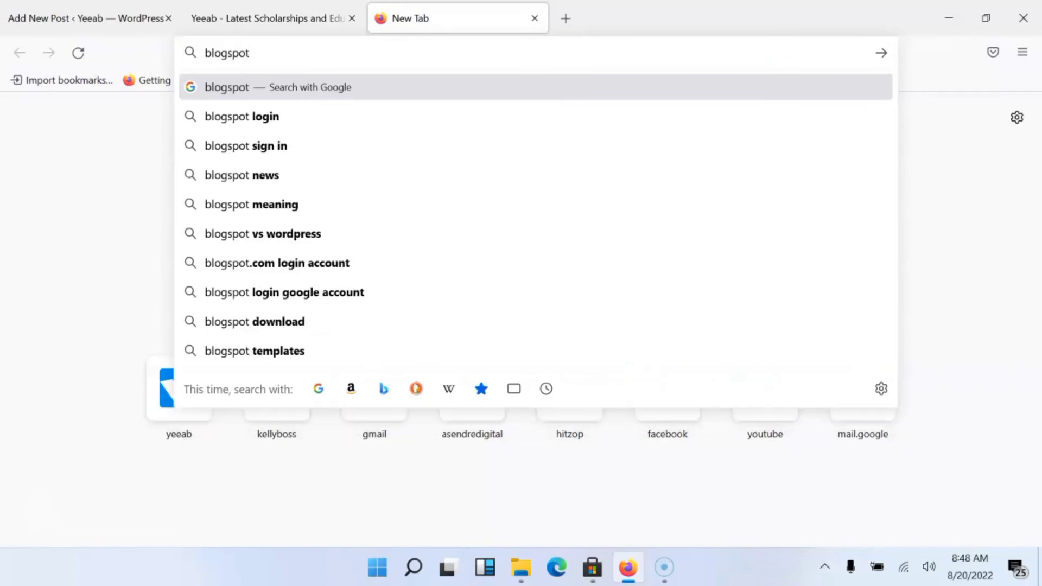
{"action": "key", "text": "Return"}
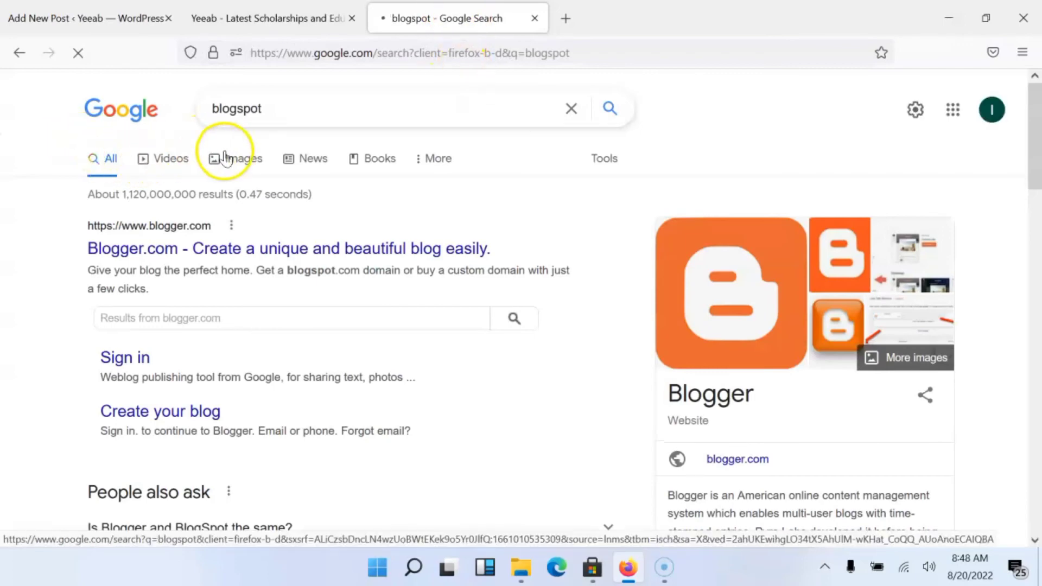
{"action": "left_click", "coordinate": [241, 159]}
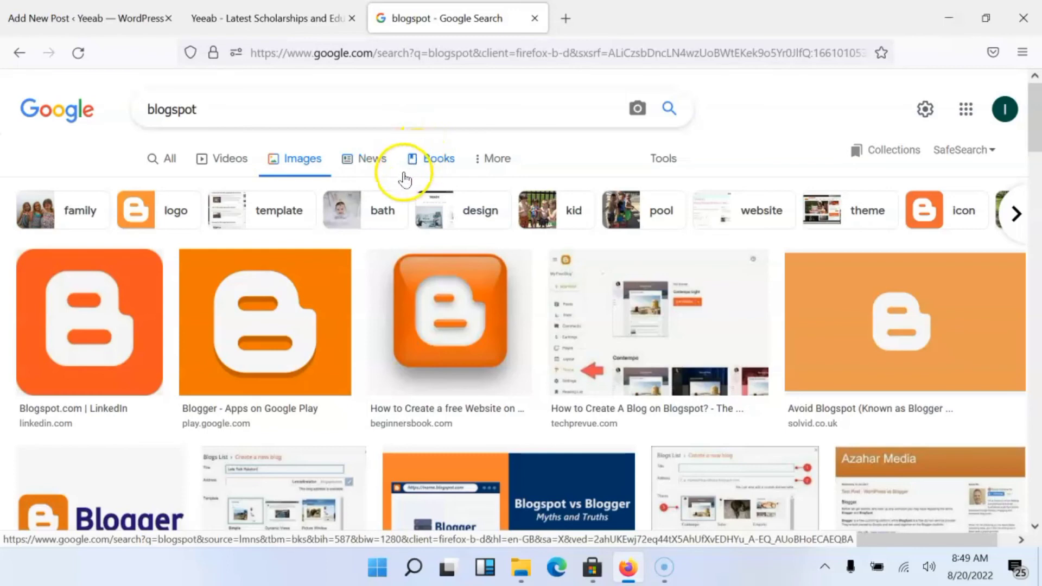
Save the "Blogspot vs Blogger" image from the results to the Pictures folder as blogspot-vs-blogger in WebP format
{"action": "scroll", "coordinate": [222, 283], "scroll_direction": "down", "scroll_amount": 2}
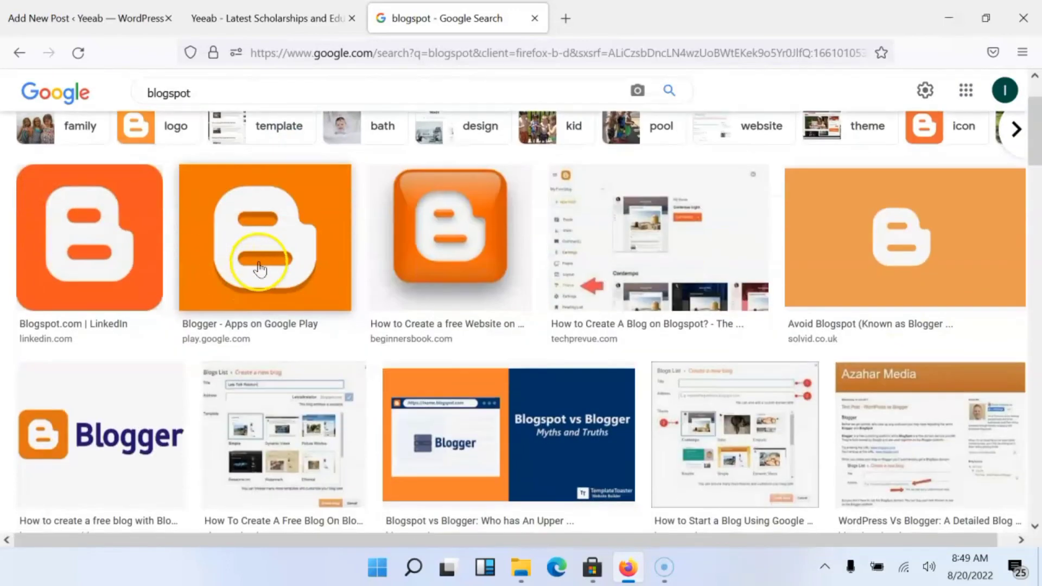
{"action": "scroll", "coordinate": [221, 326], "scroll_direction": "down", "scroll_amount": 3}
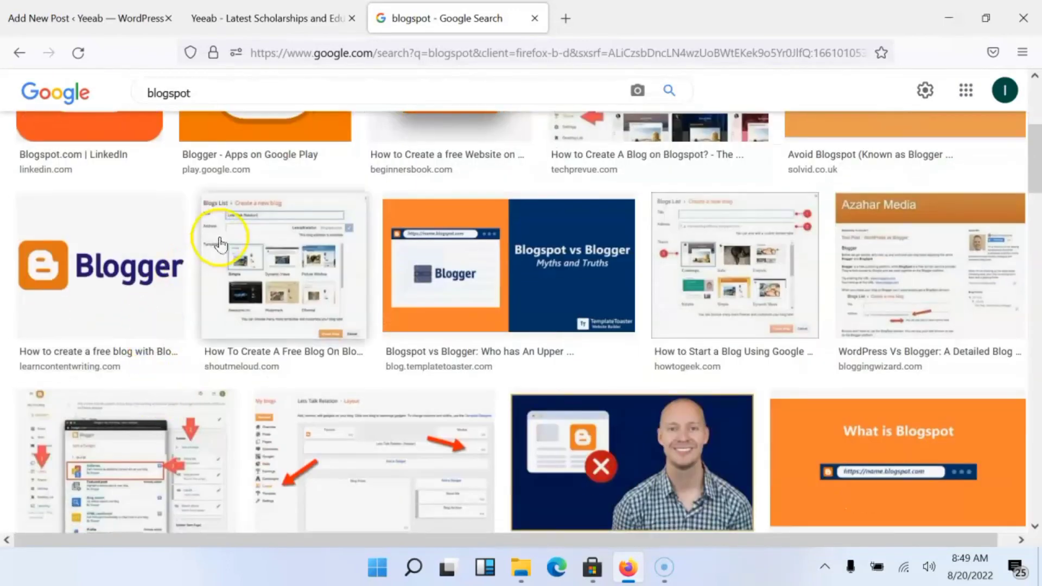
{"action": "left_click", "coordinate": [426, 257]}
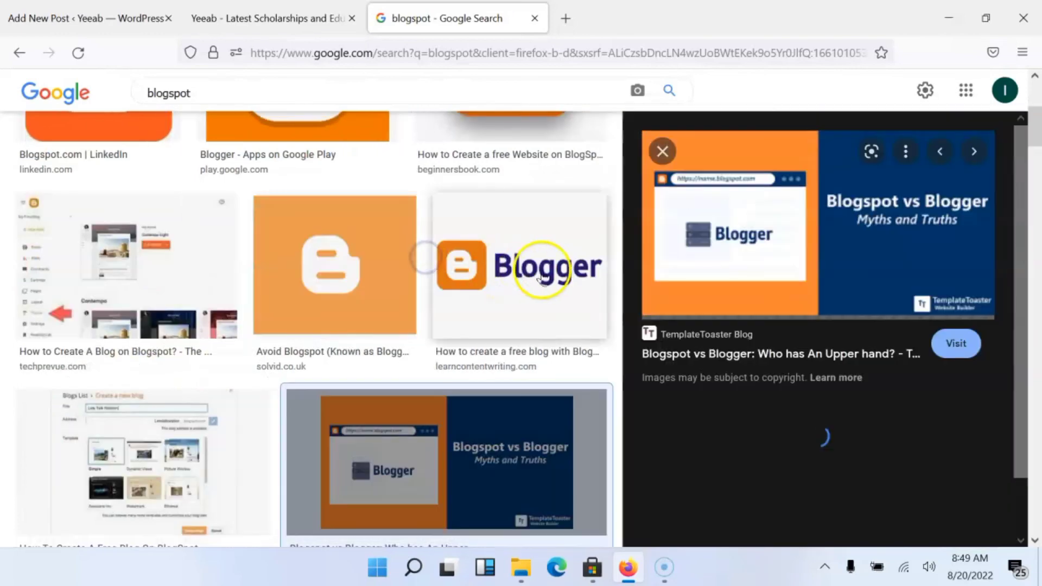
{"action": "right_click", "coordinate": [759, 223]}
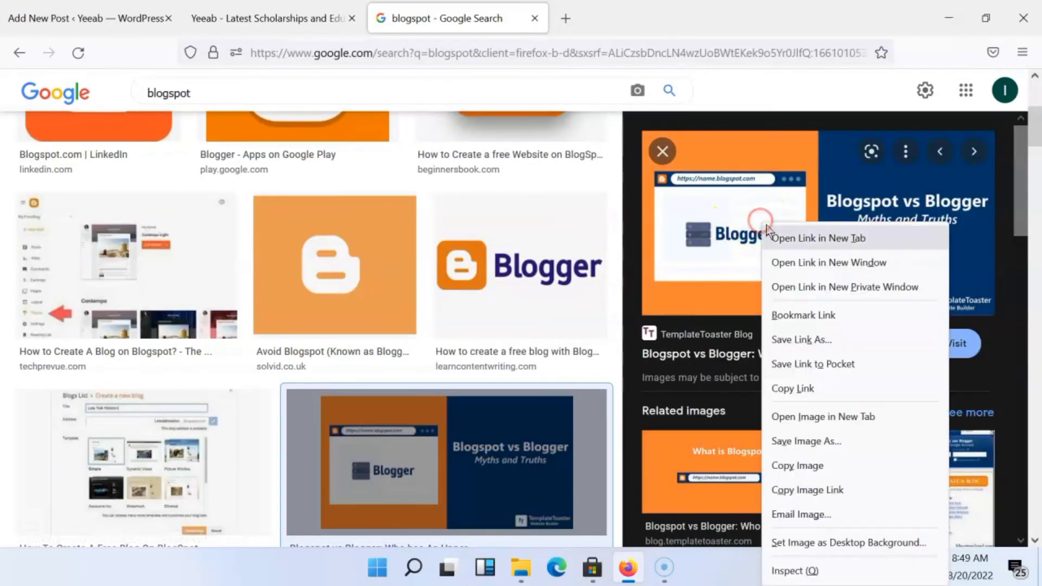
{"action": "left_click", "coordinate": [810, 445]}
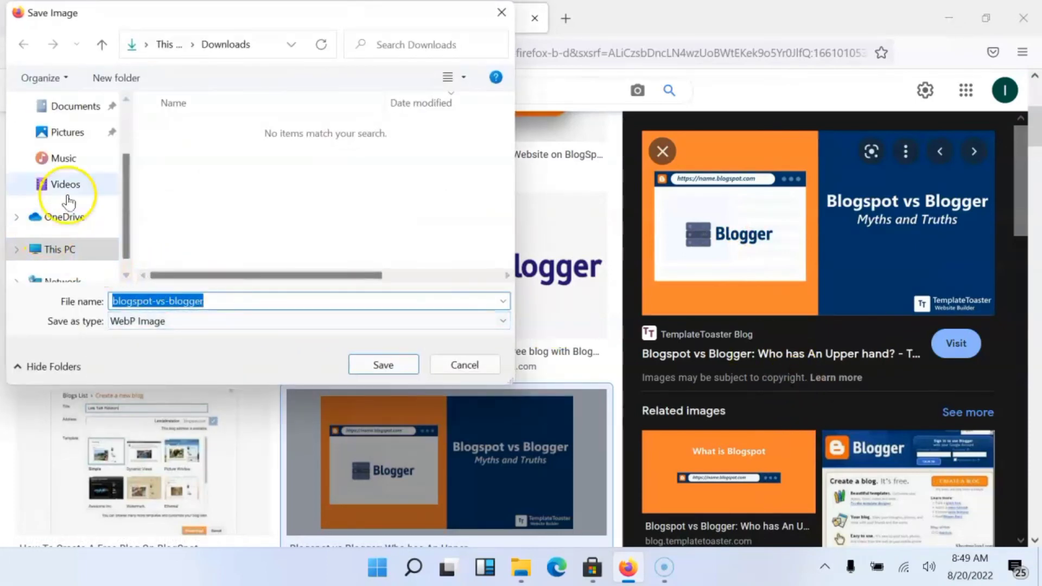
{"action": "left_click", "coordinate": [65, 132]}
{"action": "left_click", "coordinate": [380, 366]}
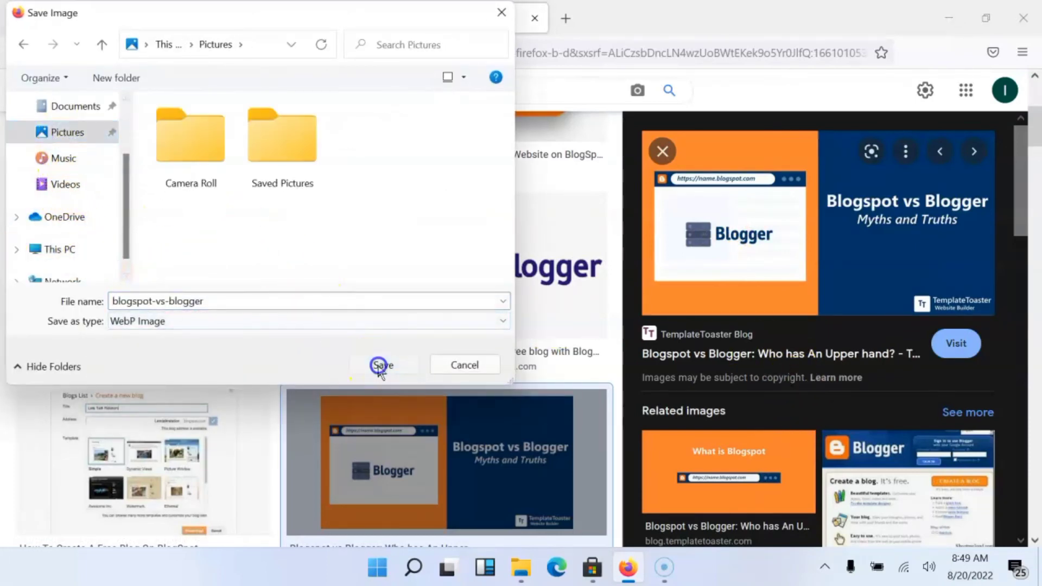
{"action": "scroll", "coordinate": [420, 260], "scroll_direction": "up", "scroll_amount": 5}
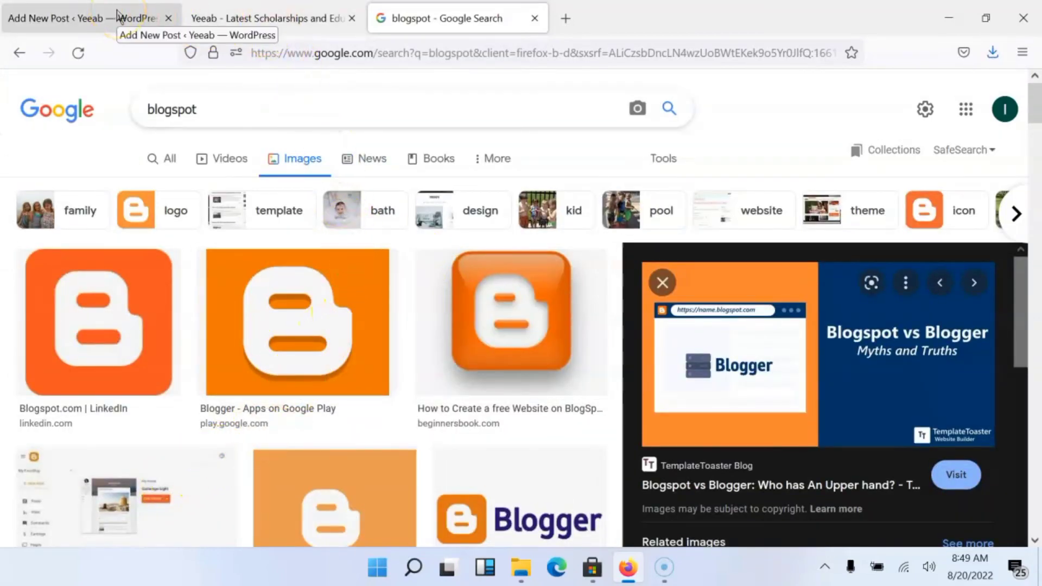
Return to the new post, open its featured image selection, and look through the upload and media library options
{"action": "left_click", "coordinate": [117, 14]}
{"action": "scroll", "coordinate": [822, 415], "scroll_direction": "down", "scroll_amount": 6}
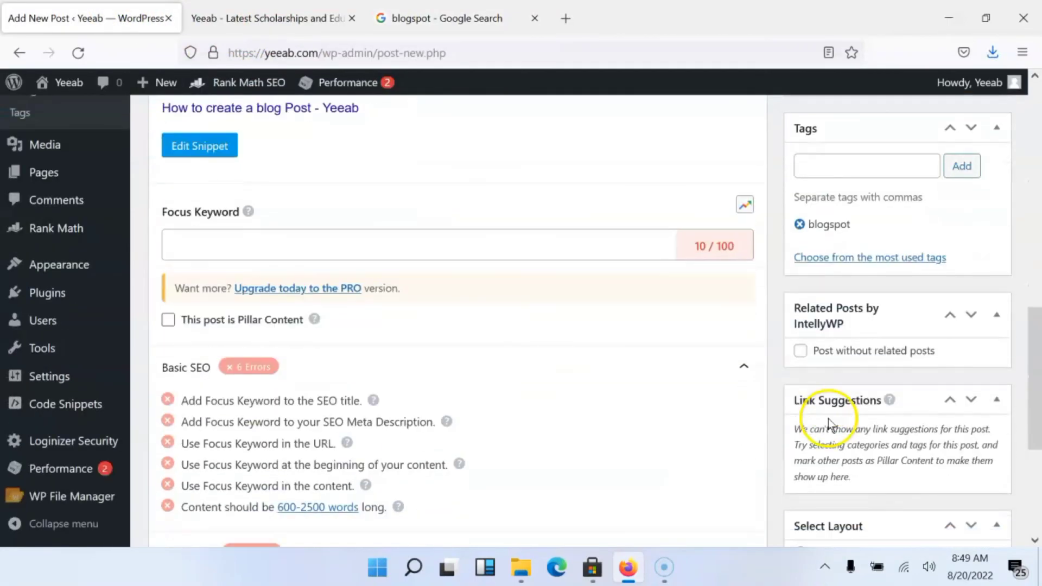
{"action": "scroll", "coordinate": [828, 423], "scroll_direction": "down", "scroll_amount": 5}
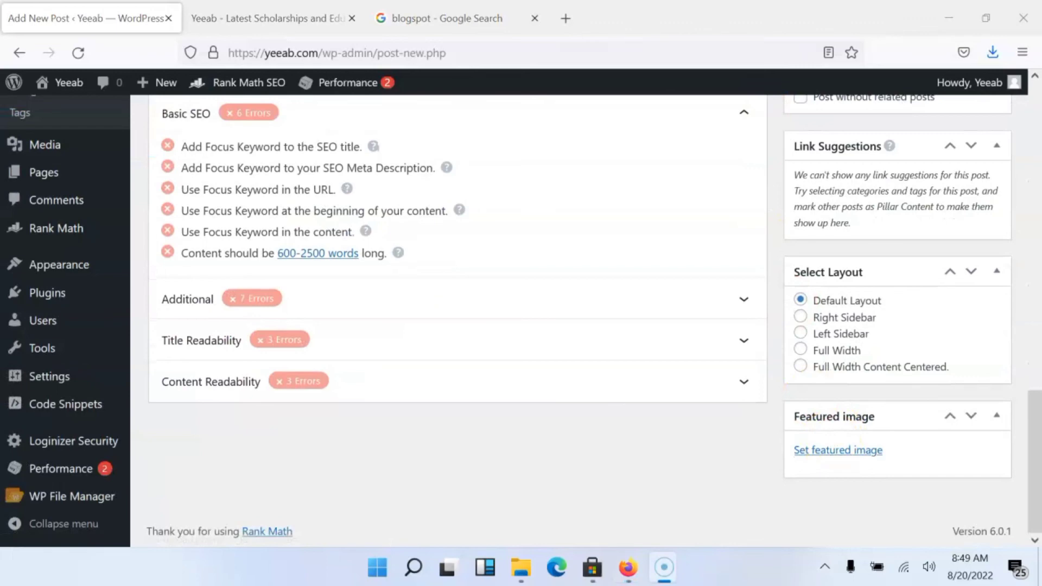
{"action": "left_click_drag", "start_coordinate": [877, 466], "coordinate": [926, 478]}
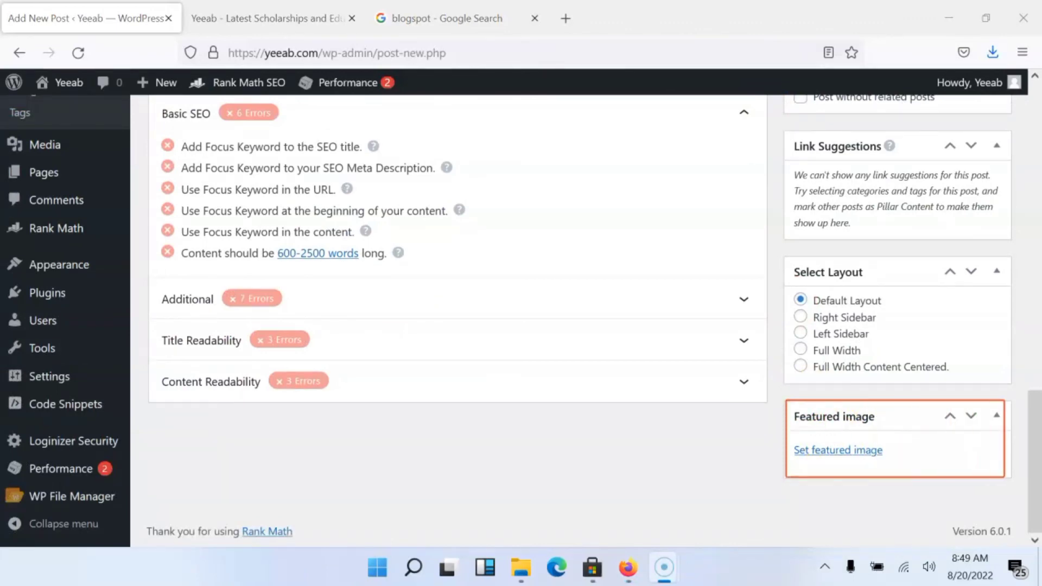
{"action": "left_click_drag", "start_coordinate": [1004, 477], "coordinate": [1016, 479]}
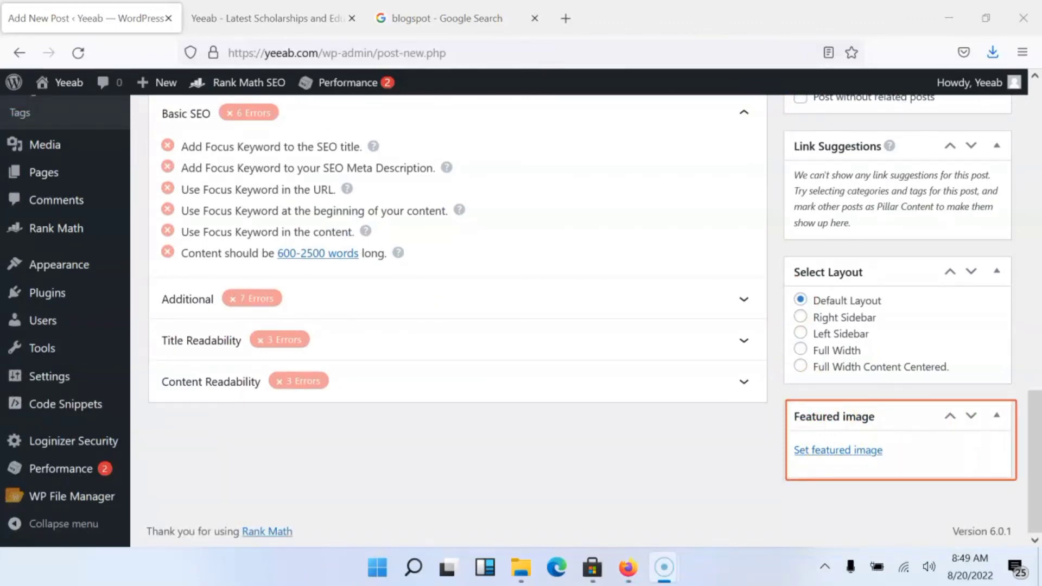
{"action": "left_click", "coordinate": [856, 453]}
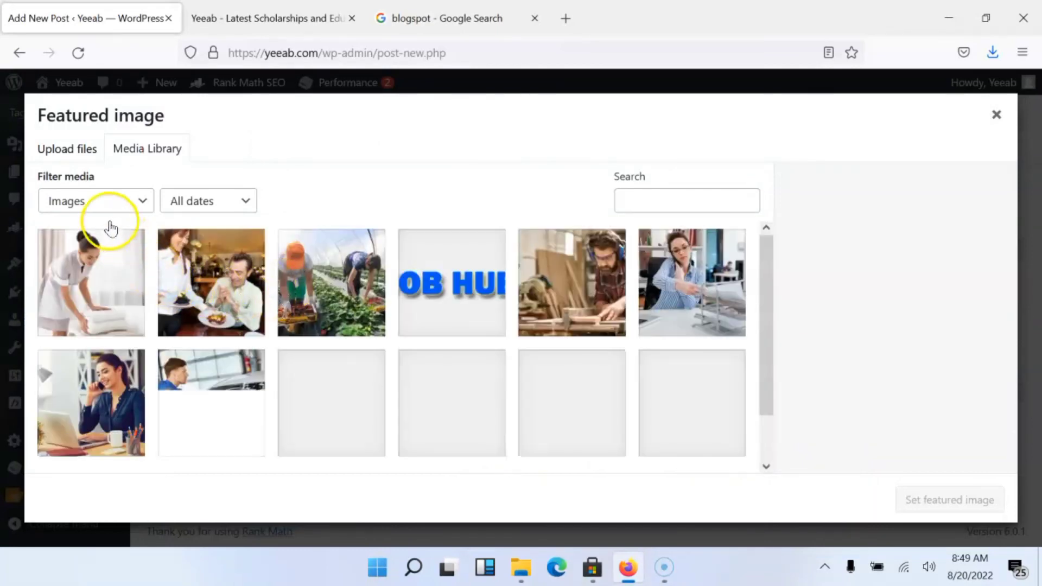
{"action": "left_click", "coordinate": [79, 161]}
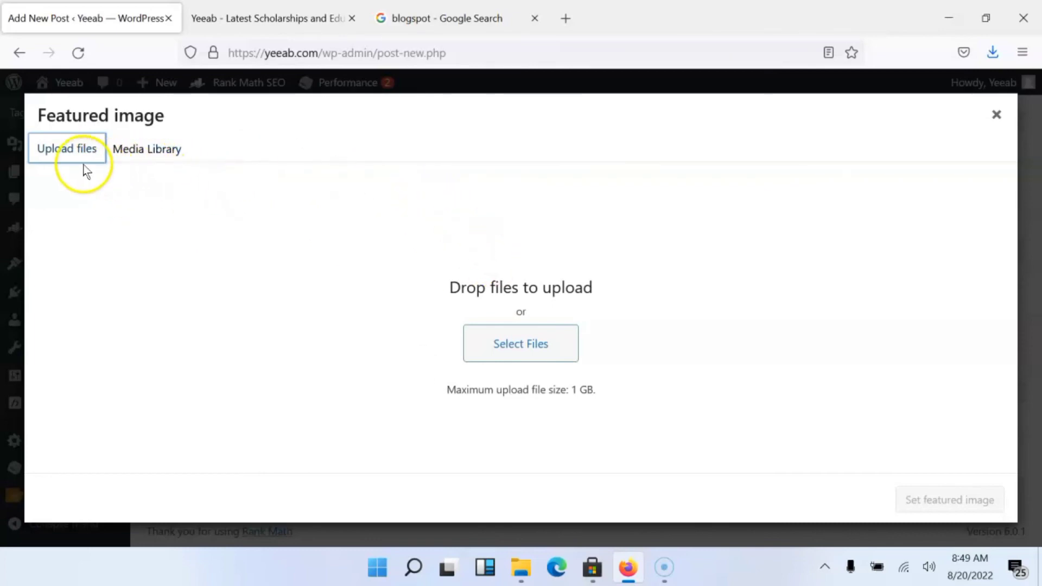
{"action": "left_click", "coordinate": [160, 163]}
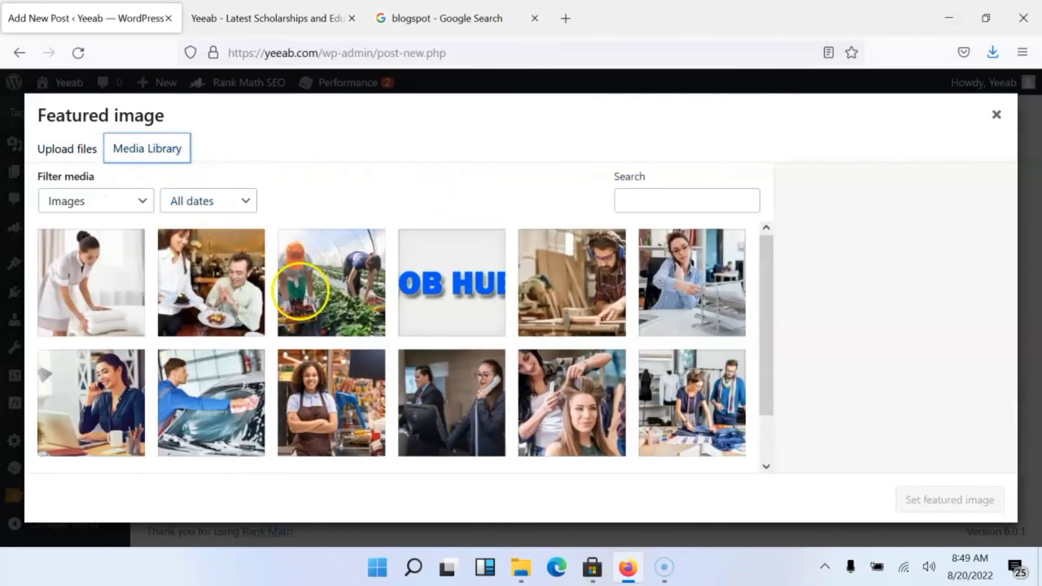
{"action": "scroll", "coordinate": [539, 344], "scroll_direction": "down", "scroll_amount": 2}
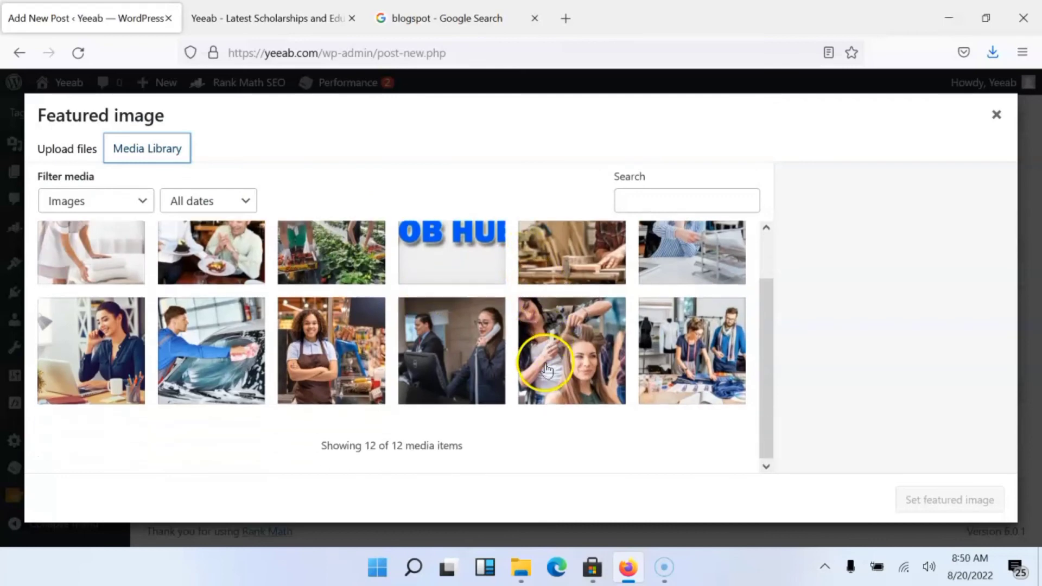
Upload blogspot-vs-blogger from the Pictures folder for use as the featured image and look through its attachment details
{"action": "left_click", "coordinate": [78, 148]}
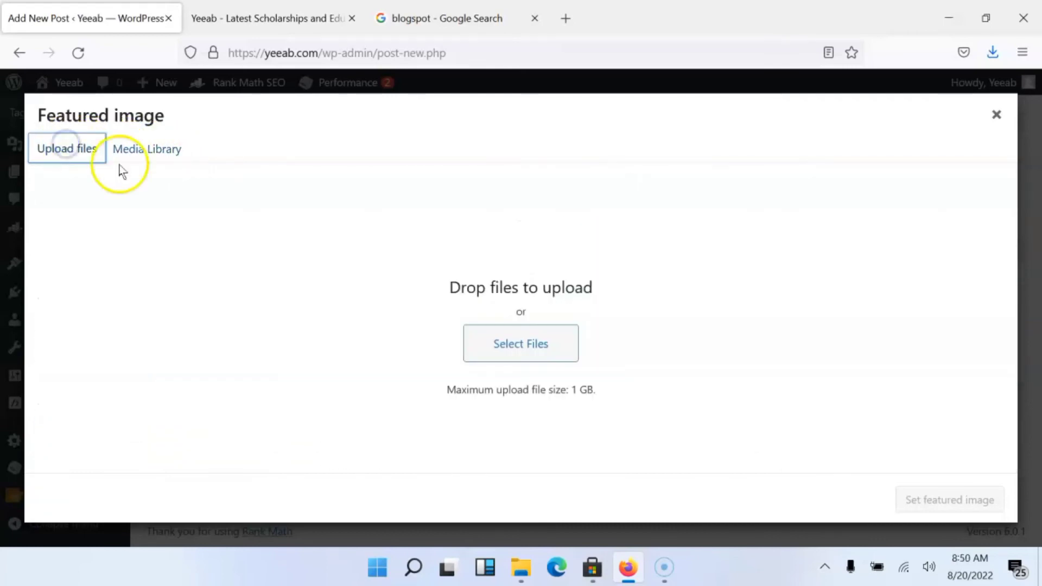
{"action": "left_click", "coordinate": [521, 347]}
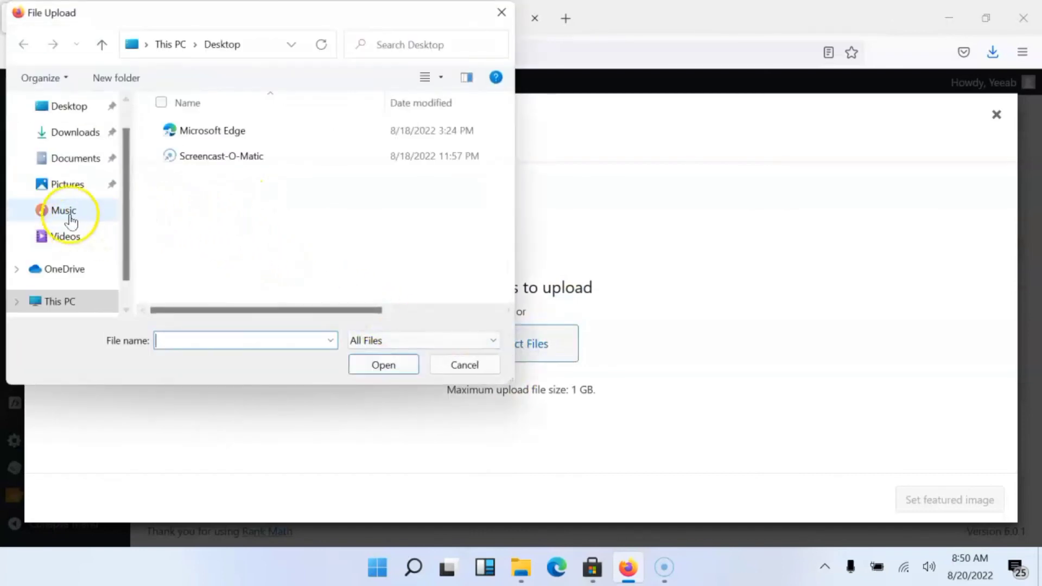
{"action": "left_click", "coordinate": [73, 195]}
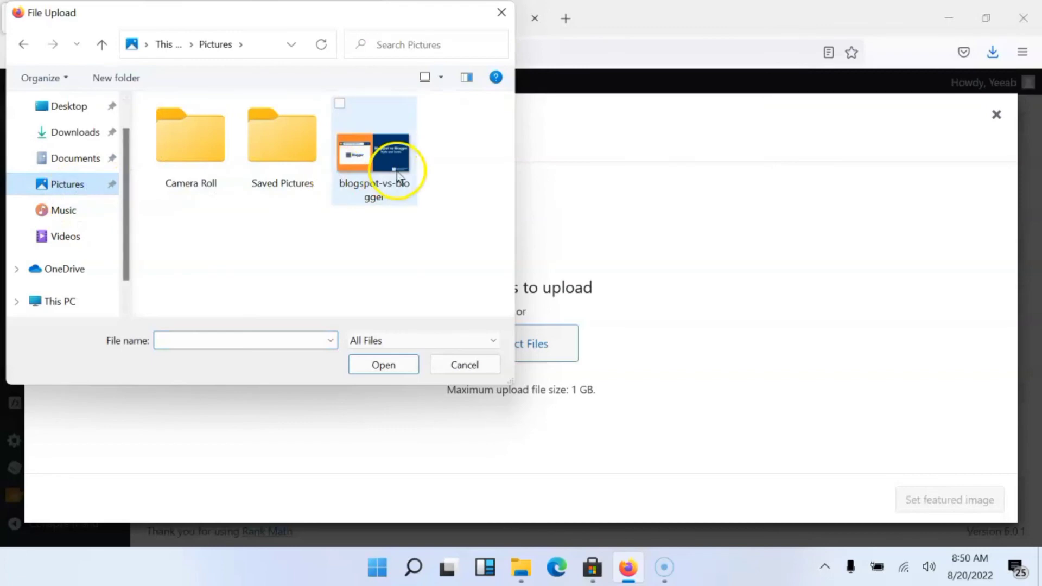
{"action": "left_click", "coordinate": [396, 171]}
{"action": "left_click", "coordinate": [401, 367]}
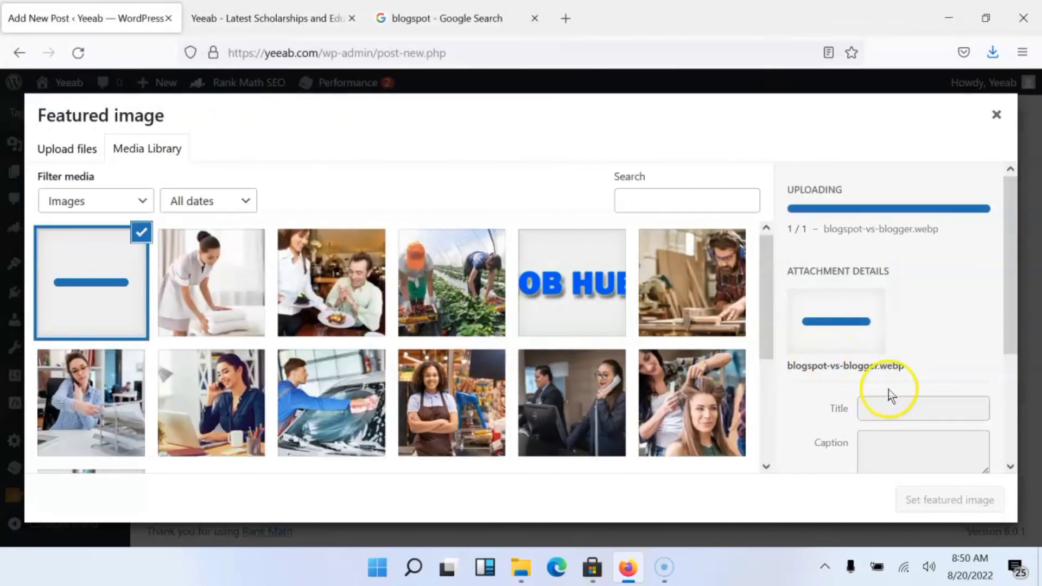
{"action": "scroll", "coordinate": [890, 424], "scroll_direction": "down", "scroll_amount": 2}
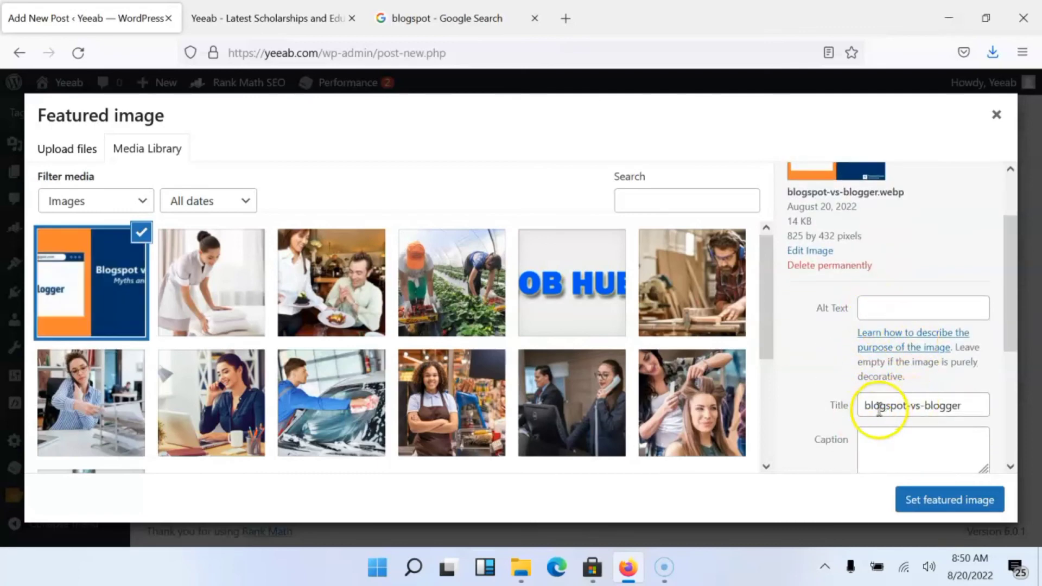
{"action": "scroll", "coordinate": [930, 396], "scroll_direction": "down", "scroll_amount": 3}
{"action": "scroll", "coordinate": [909, 377], "scroll_direction": "down", "scroll_amount": 3}
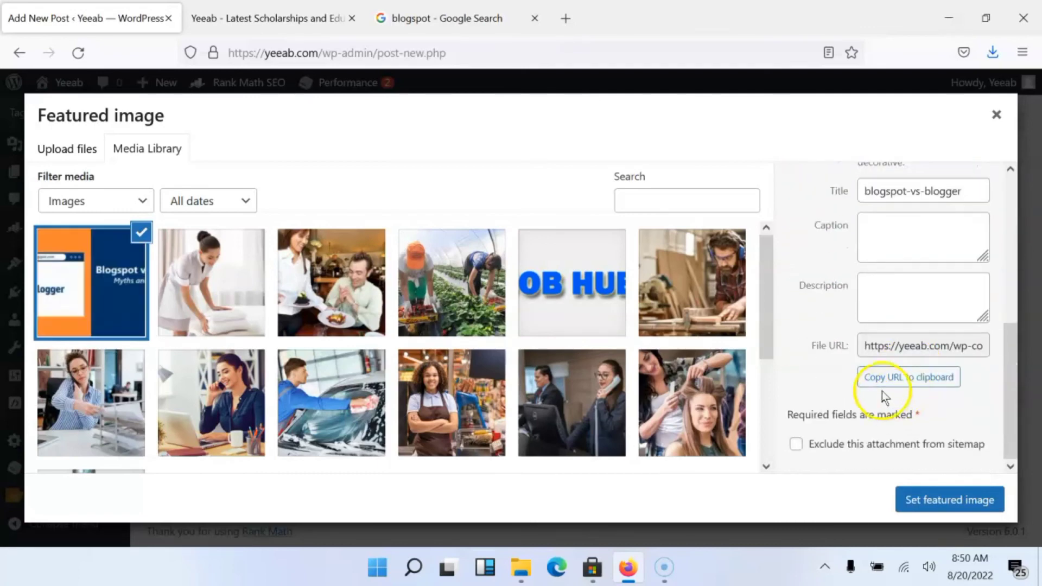
{"action": "scroll", "coordinate": [893, 291], "scroll_direction": "up", "scroll_amount": 1}
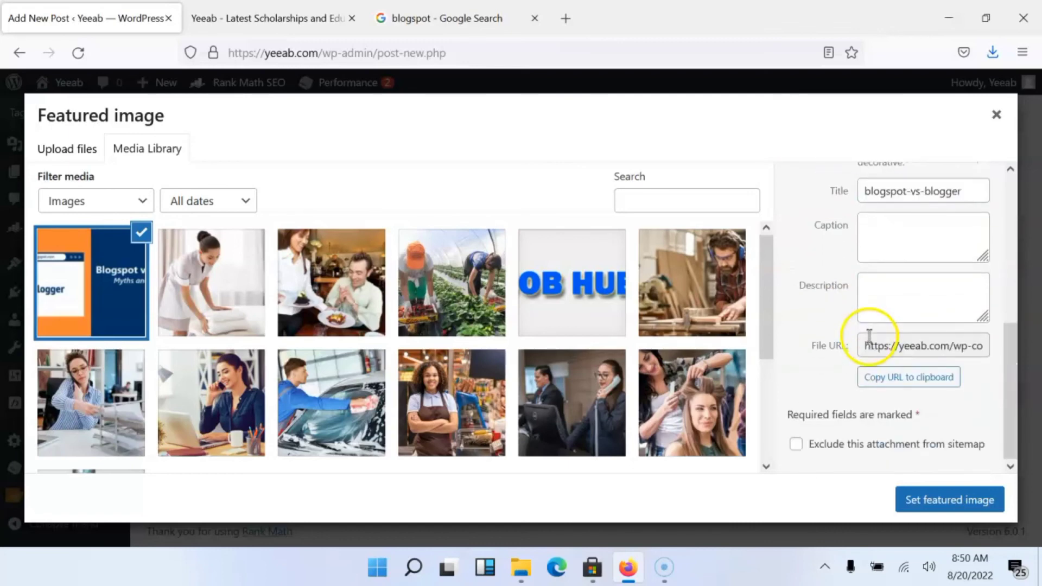
Set the uploaded blogspot-vs-blogger image as the post's featured image
{"action": "scroll", "coordinate": [868, 336], "scroll_direction": "up", "scroll_amount": 5}
{"action": "scroll", "coordinate": [918, 425], "scroll_direction": "down", "scroll_amount": 4}
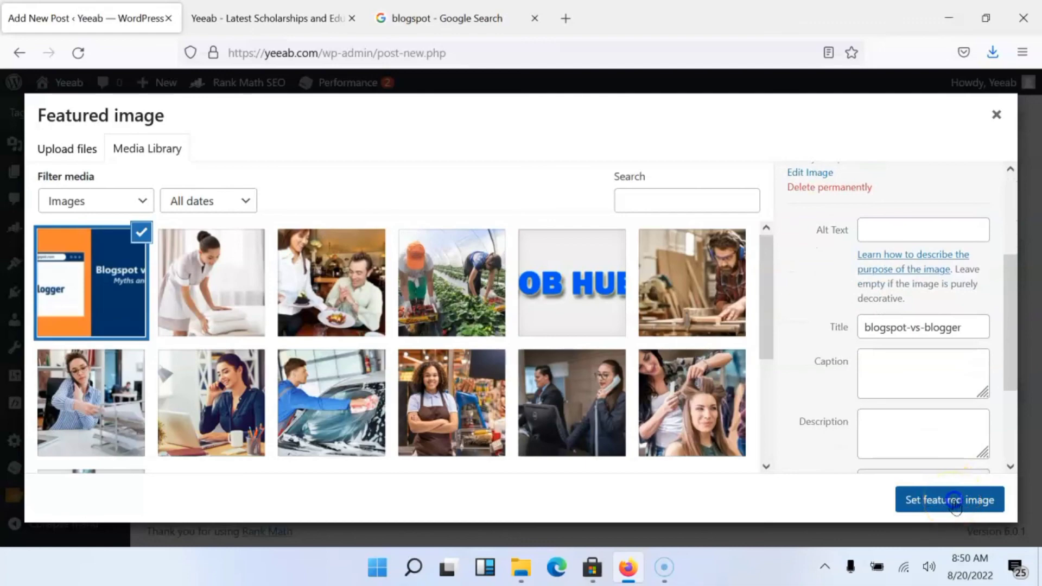
{"action": "left_click", "coordinate": [955, 500]}
{"action": "scroll", "coordinate": [860, 440], "scroll_direction": "down", "scroll_amount": 1}
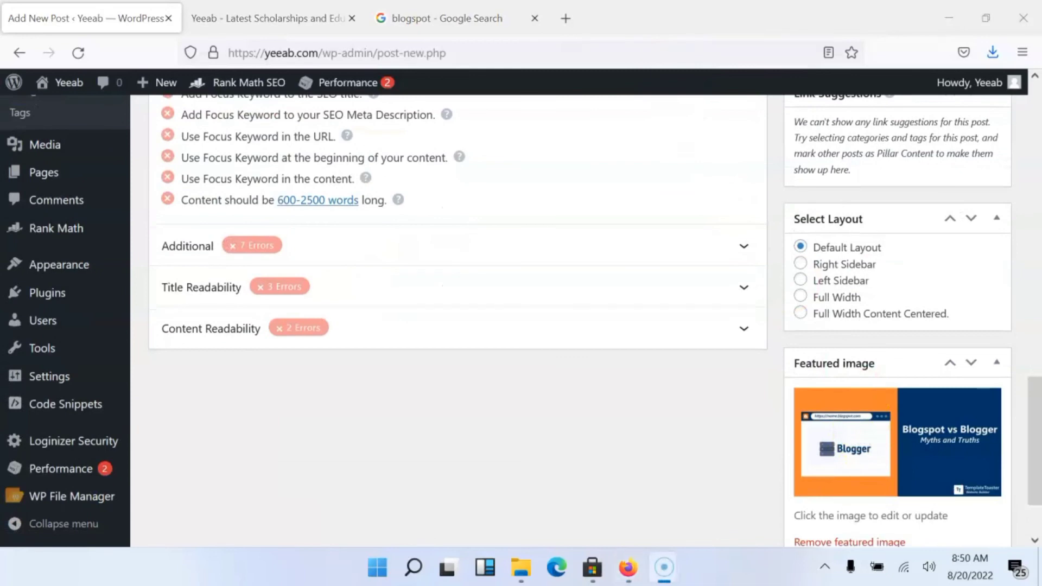
{"action": "mouse_move", "coordinate": [777, 332]}
{"action": "left_mouse_down"}
{"action": "mouse_move", "coordinate": [1016, 490]}
{"action": "mouse_move", "coordinate": [1035, 523]}
{"action": "left_mouse_up"}
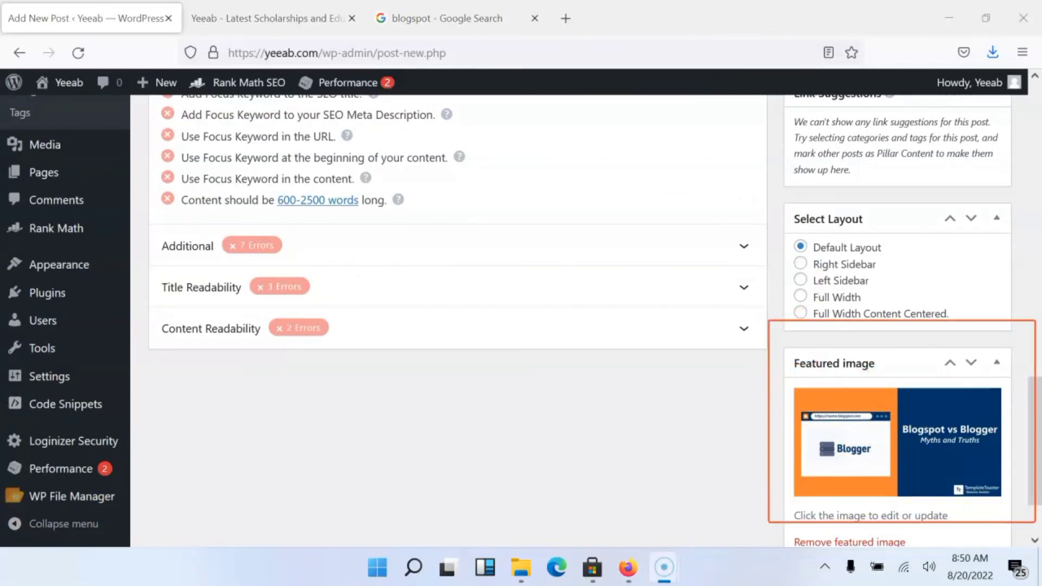
Look over the content of the "How to create a blog Post" draft and publish it
{"action": "scroll", "coordinate": [596, 287], "scroll_direction": "up", "scroll_amount": 10}
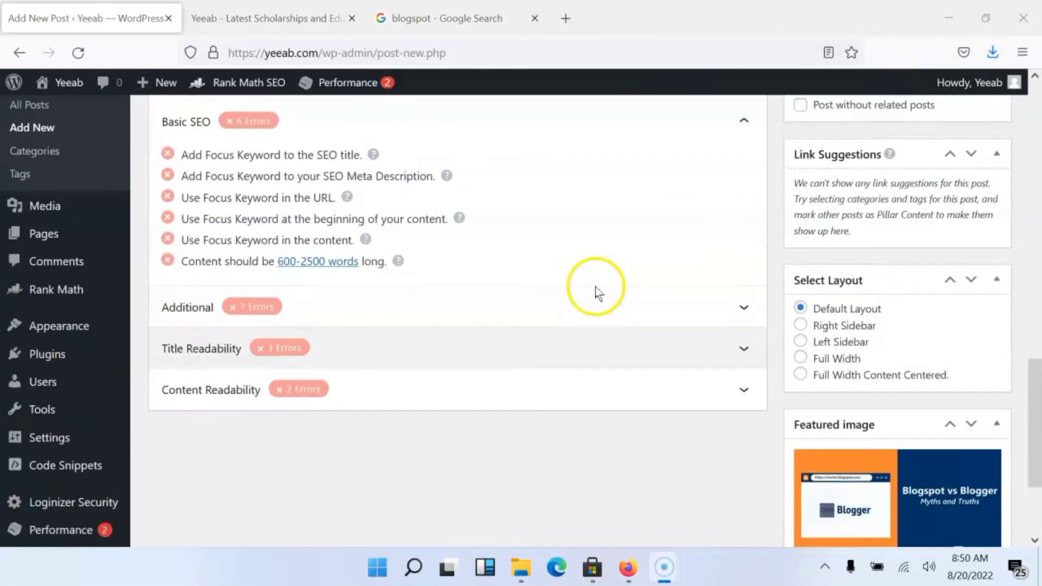
{"action": "scroll", "coordinate": [702, 313], "scroll_direction": "up", "scroll_amount": 3}
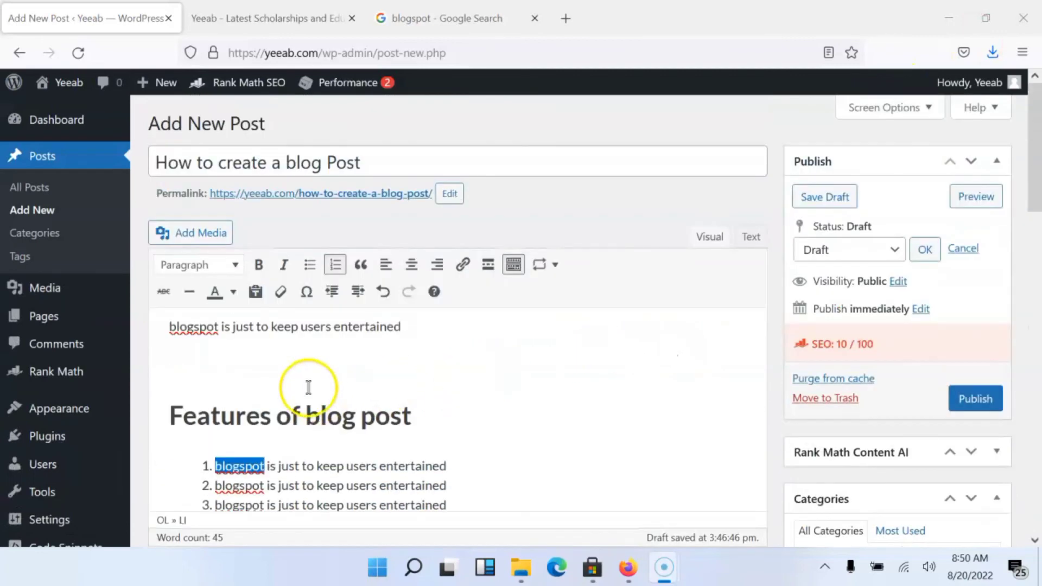
{"action": "left_click", "coordinate": [275, 373]}
{"action": "scroll", "coordinate": [360, 412], "scroll_direction": "down", "scroll_amount": 2}
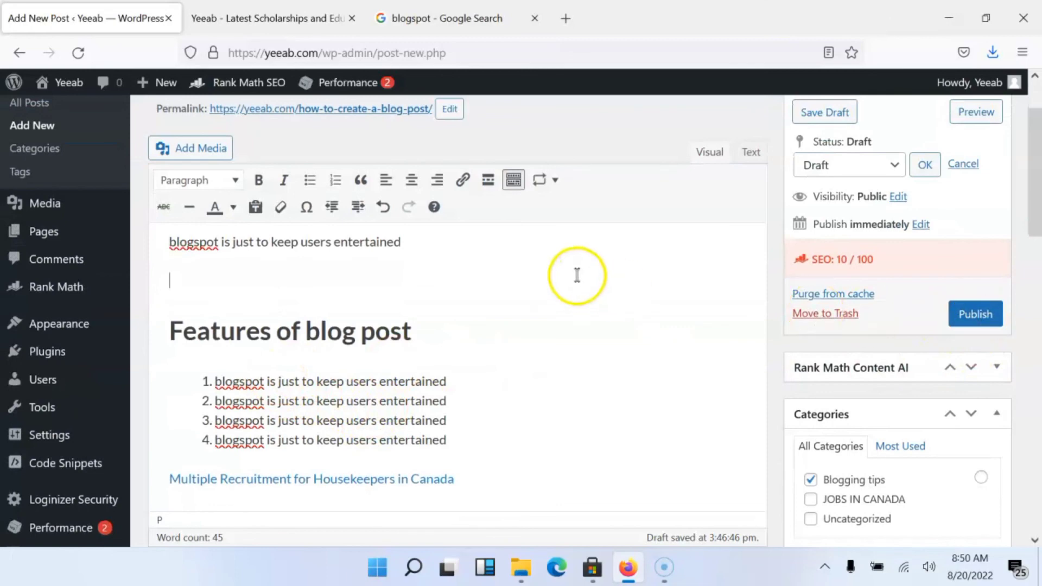
{"action": "scroll", "coordinate": [574, 272], "scroll_direction": "up", "scroll_amount": 2}
{"action": "scroll", "coordinate": [939, 336], "scroll_direction": "down", "scroll_amount": 2}
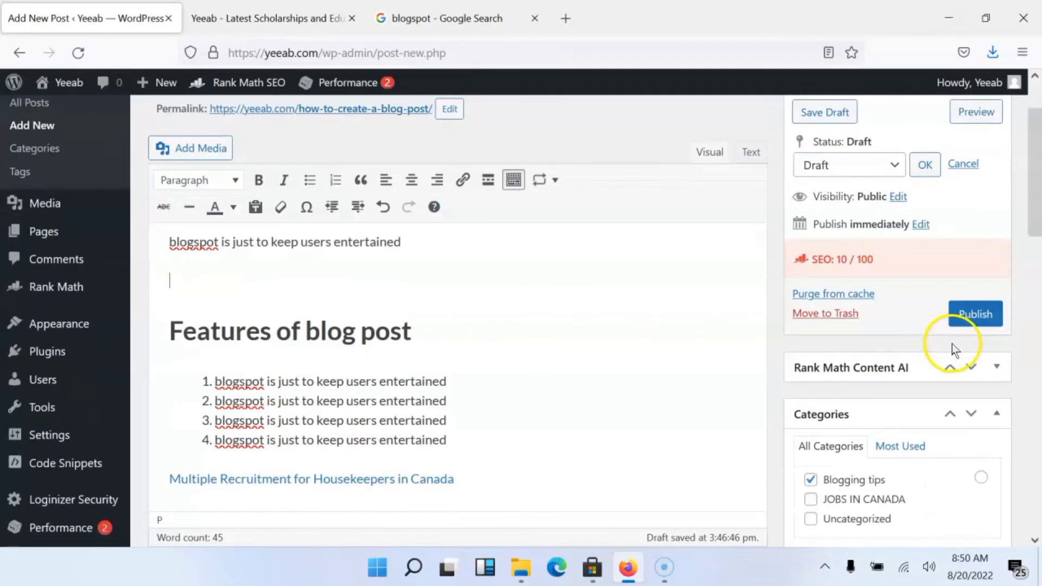
{"action": "left_click", "coordinate": [967, 324]}
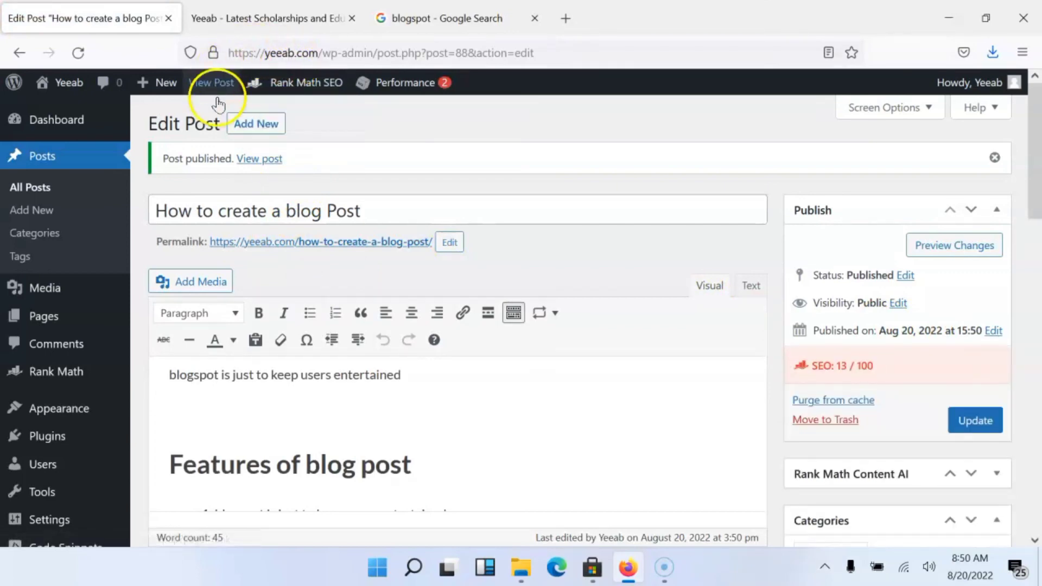
Open the live site in a new tab, close the older site tab, and find the new post on the homepage
{"action": "mouse_move", "coordinate": [55, 90]}
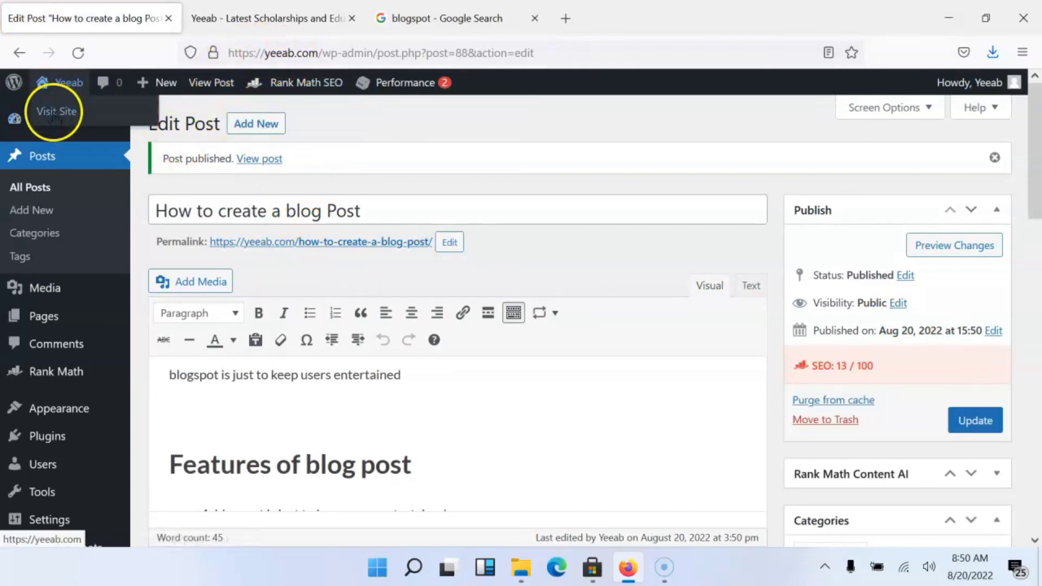
{"action": "right_click", "coordinate": [54, 114]}
{"action": "left_click", "coordinate": [131, 130]}
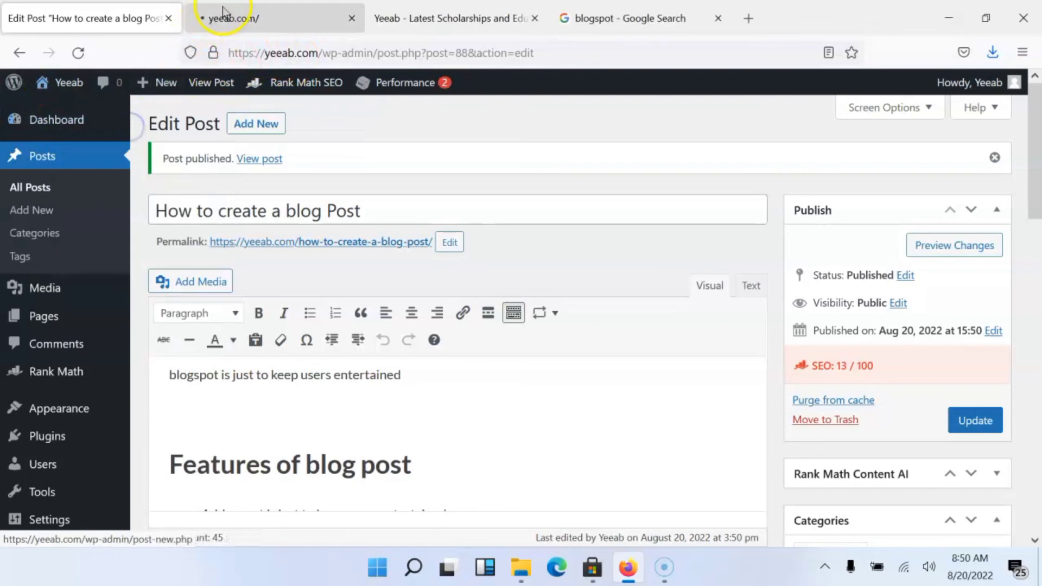
{"action": "left_click", "coordinate": [537, 19]}
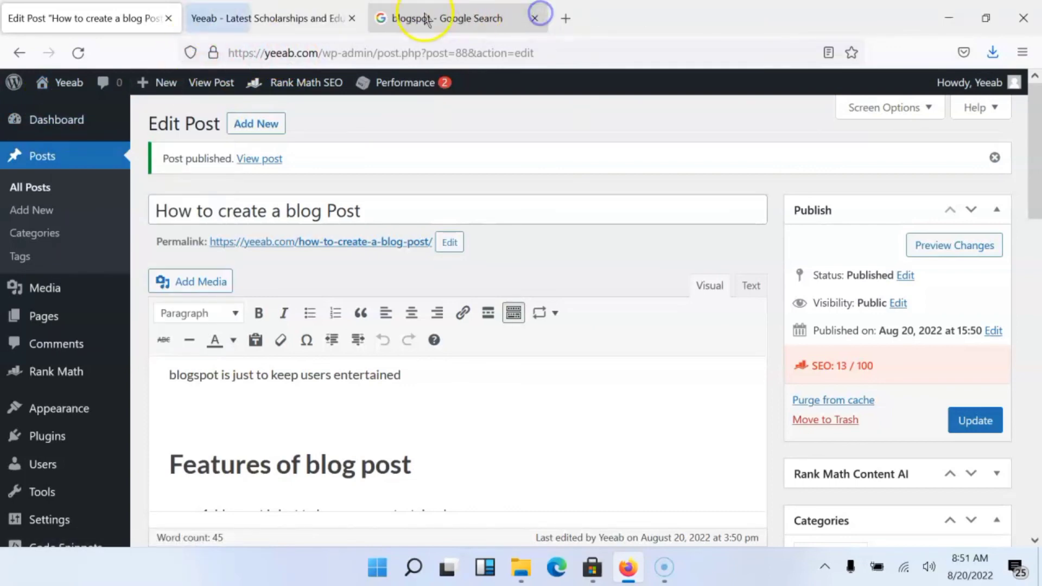
{"action": "left_click", "coordinate": [258, 16]}
{"action": "scroll", "coordinate": [355, 265], "scroll_direction": "down", "scroll_amount": 3}
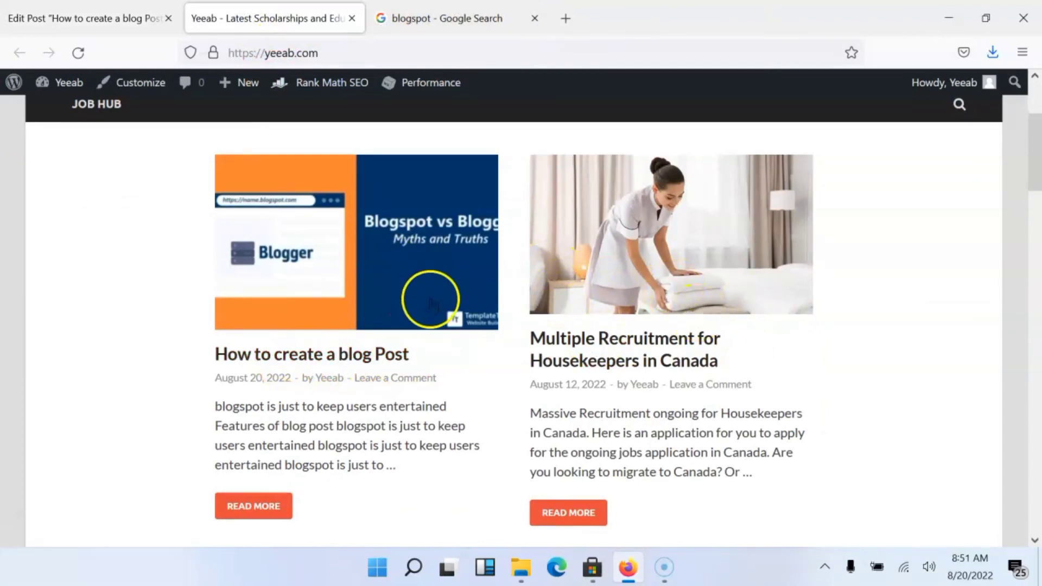
Open the "How to create a blog Post" article from the homepage and review its image, content, link, tag and admin options
{"action": "left_click", "coordinate": [354, 357]}
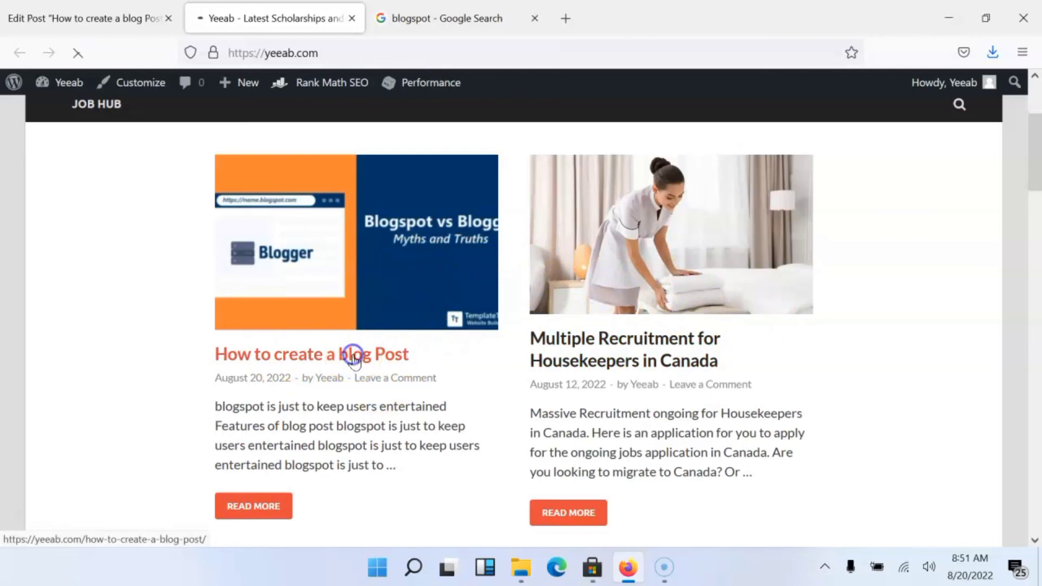
{"action": "scroll", "coordinate": [302, 362], "scroll_direction": "down", "scroll_amount": 6}
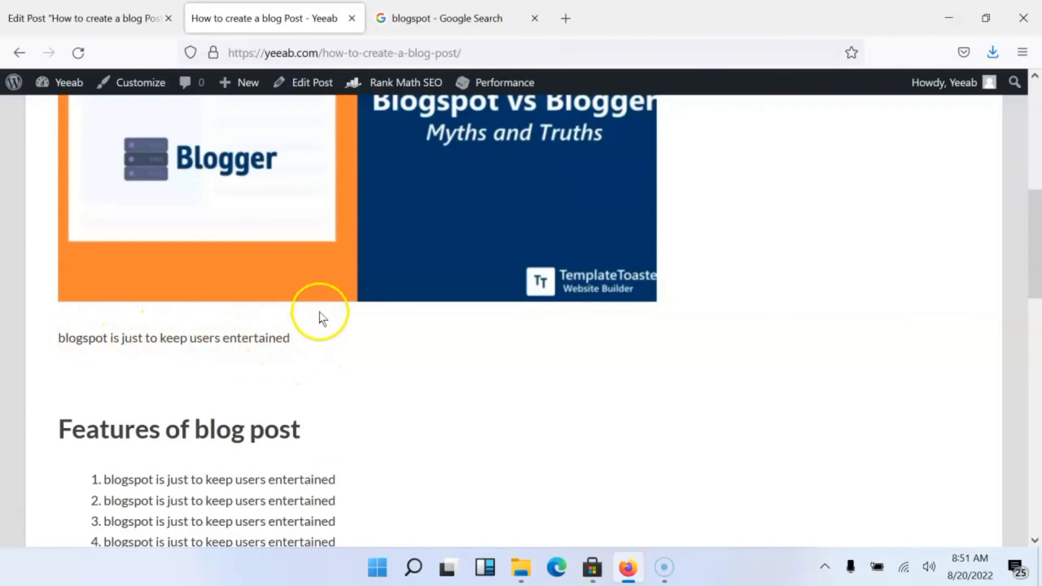
{"action": "scroll", "coordinate": [291, 328], "scroll_direction": "down", "scroll_amount": 4}
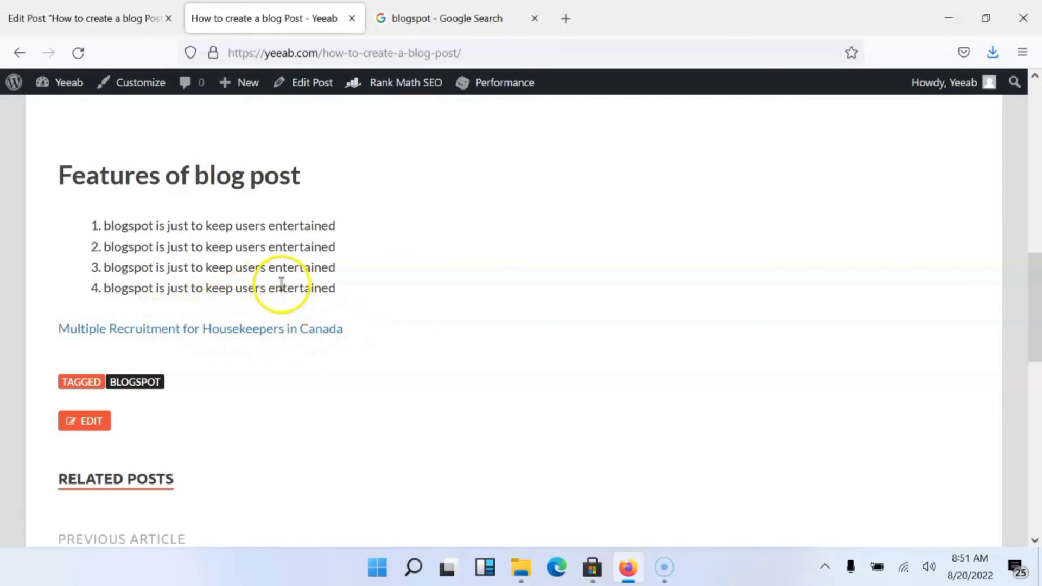
{"action": "mouse_move", "coordinate": [408, 85]}
{"action": "scroll", "coordinate": [401, 85], "scroll_direction": "up", "scroll_amount": 8}
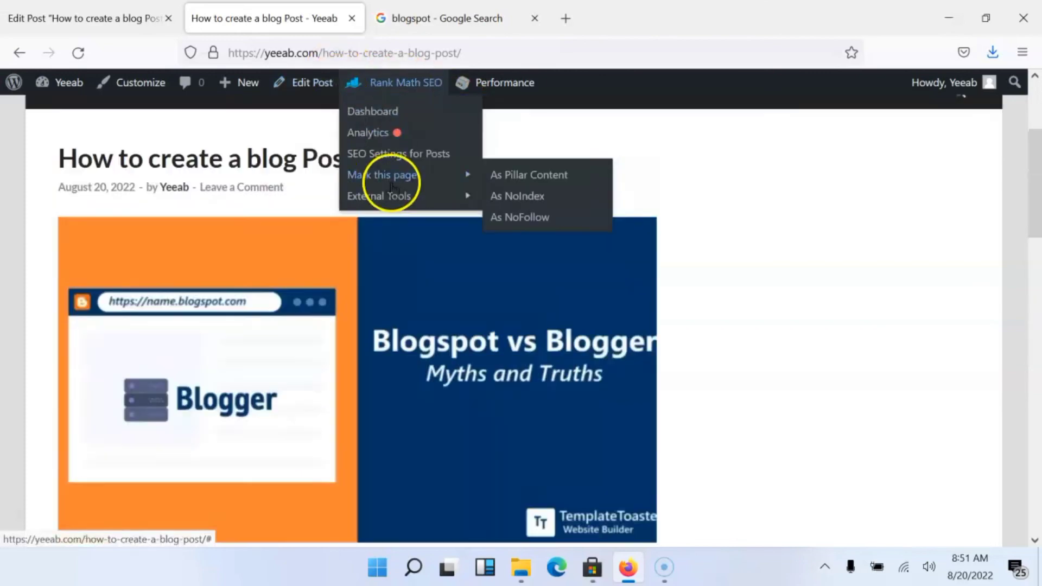
{"action": "scroll", "coordinate": [428, 198], "scroll_direction": "up", "scroll_amount": 3}
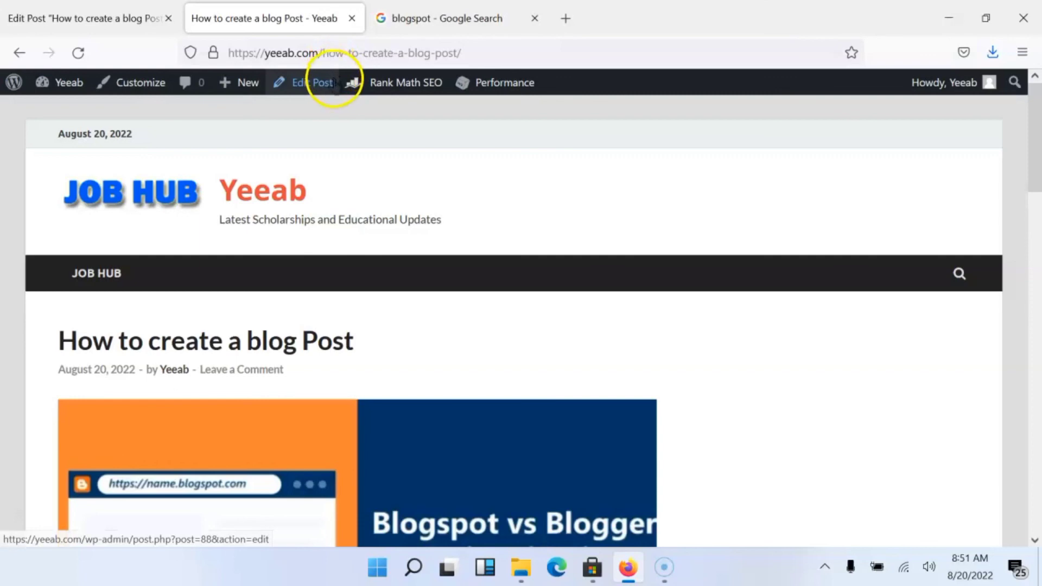
{"action": "mouse_move", "coordinate": [347, 87]}
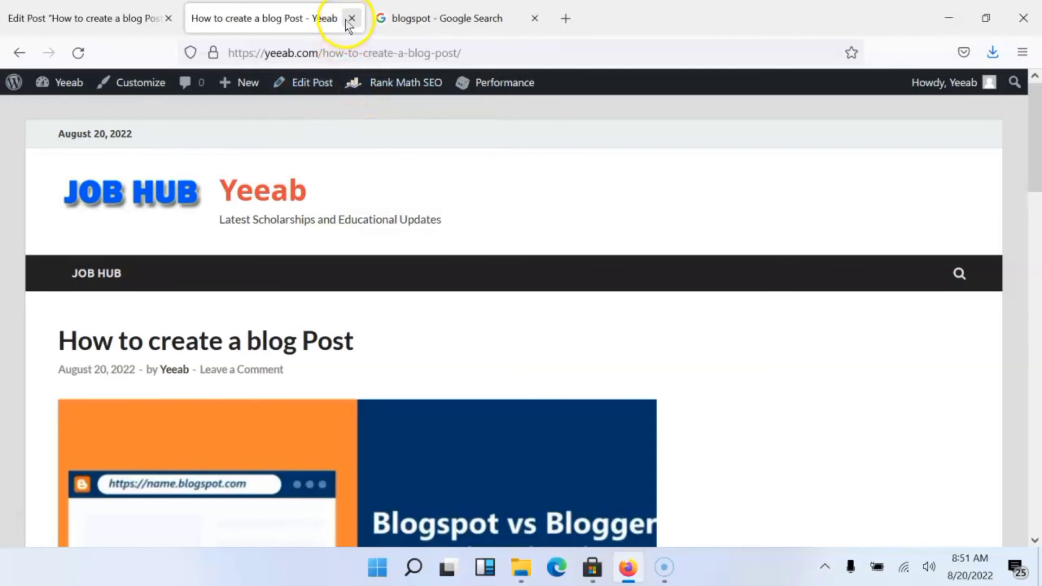
{"action": "scroll", "coordinate": [209, 209], "scroll_direction": "down", "scroll_amount": 2}
{"action": "scroll", "coordinate": [181, 174], "scroll_direction": "up", "scroll_amount": 2}
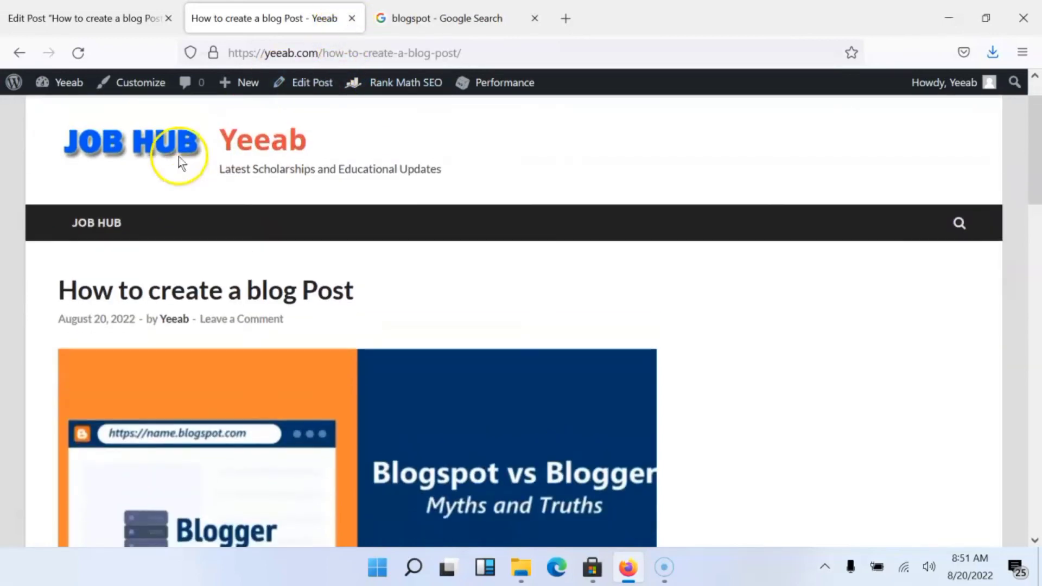
Return to the site's homepage through its logo and examine how the new post is listed among the others
{"action": "left_click", "coordinate": [118, 194]}
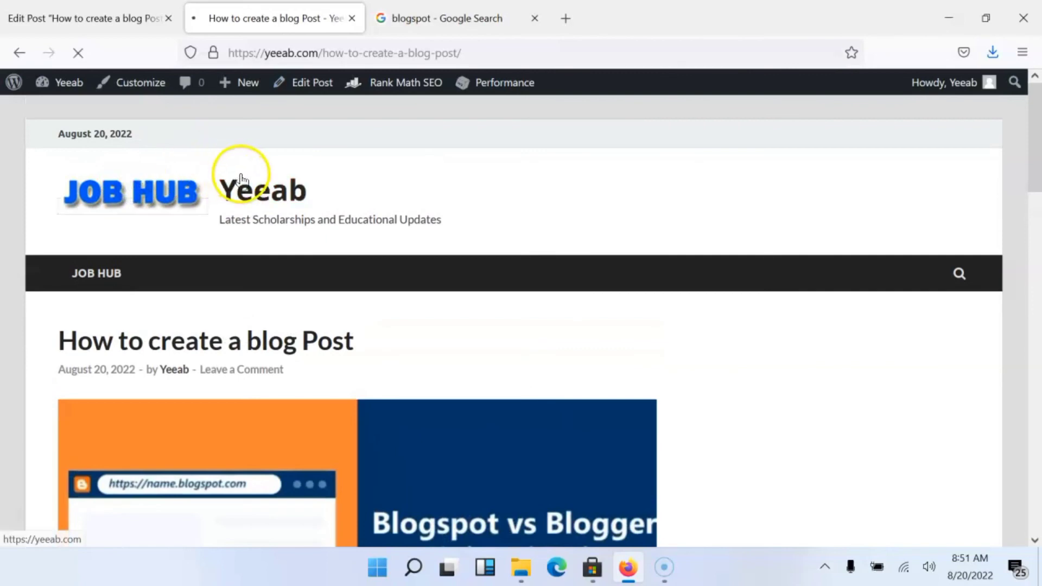
{"action": "scroll", "coordinate": [288, 193], "scroll_direction": "down", "scroll_amount": 5}
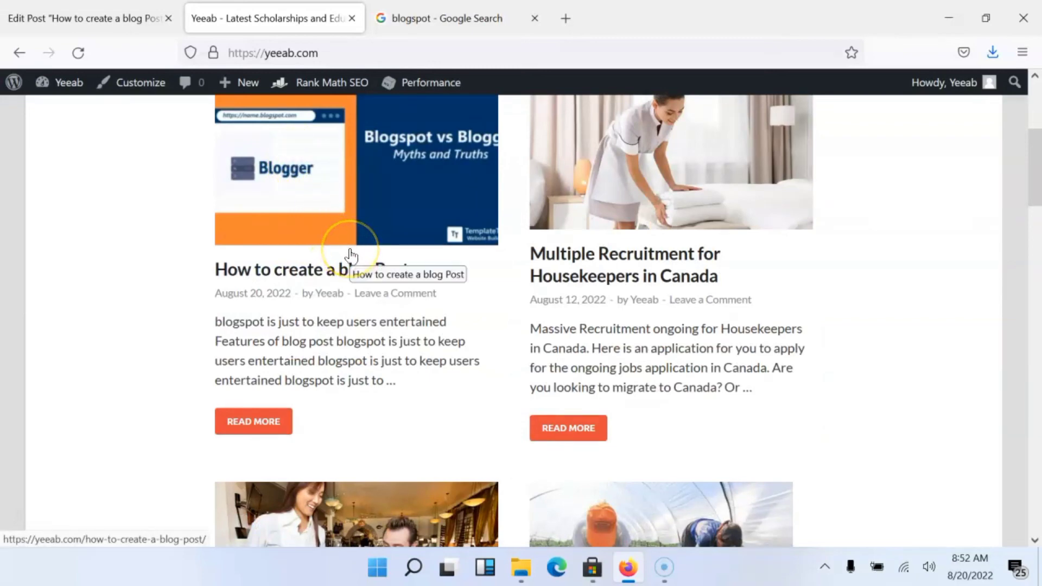
{"action": "scroll", "coordinate": [350, 255], "scroll_direction": "down", "scroll_amount": 3}
{"action": "scroll", "coordinate": [350, 254], "scroll_direction": "up", "scroll_amount": 2}
{"action": "scroll", "coordinate": [350, 253], "scroll_direction": "up", "scroll_amount": 1}
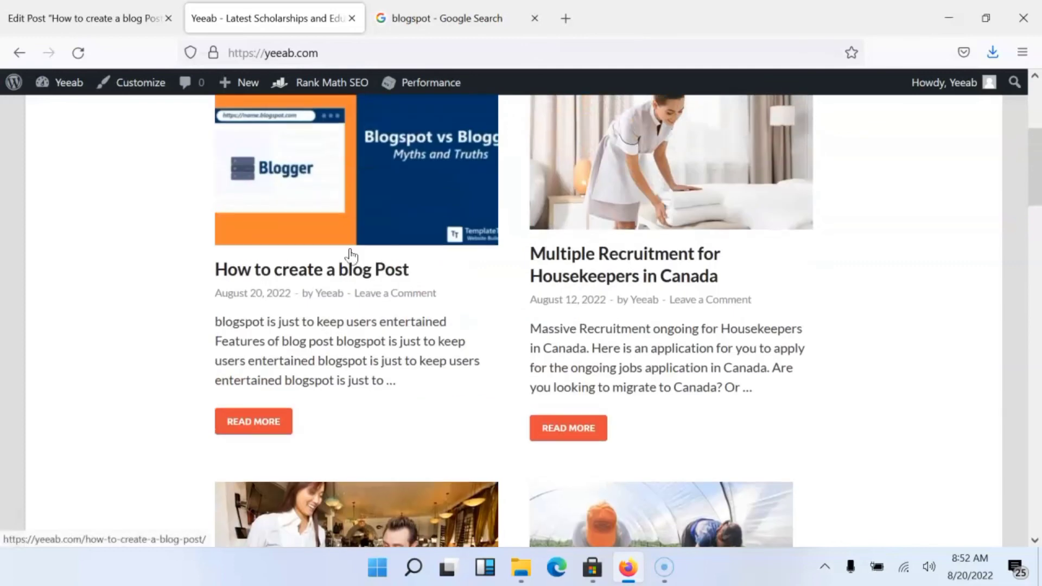
{"action": "scroll", "coordinate": [350, 255], "scroll_direction": "up", "scroll_amount": 1}
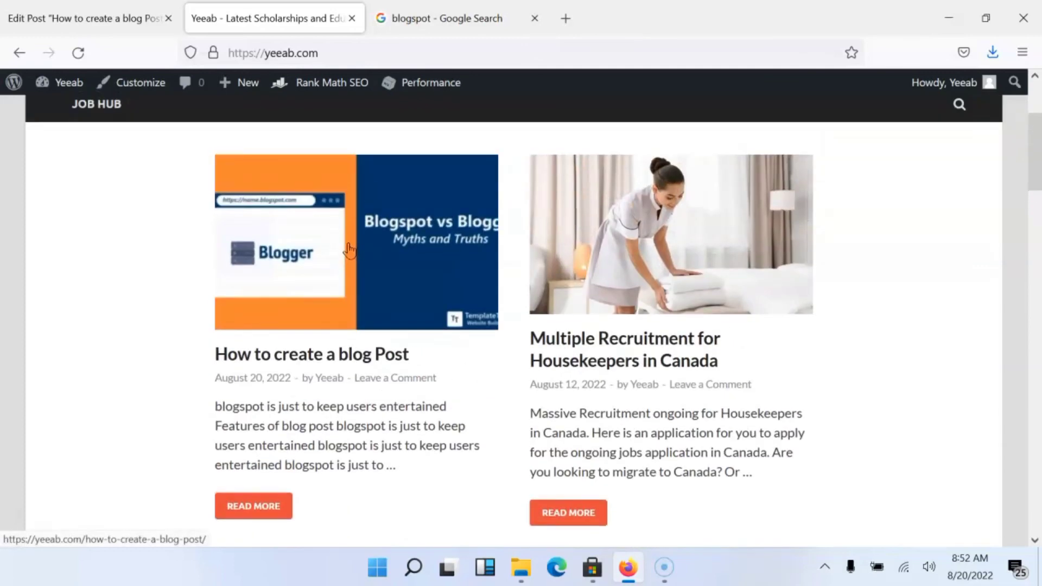